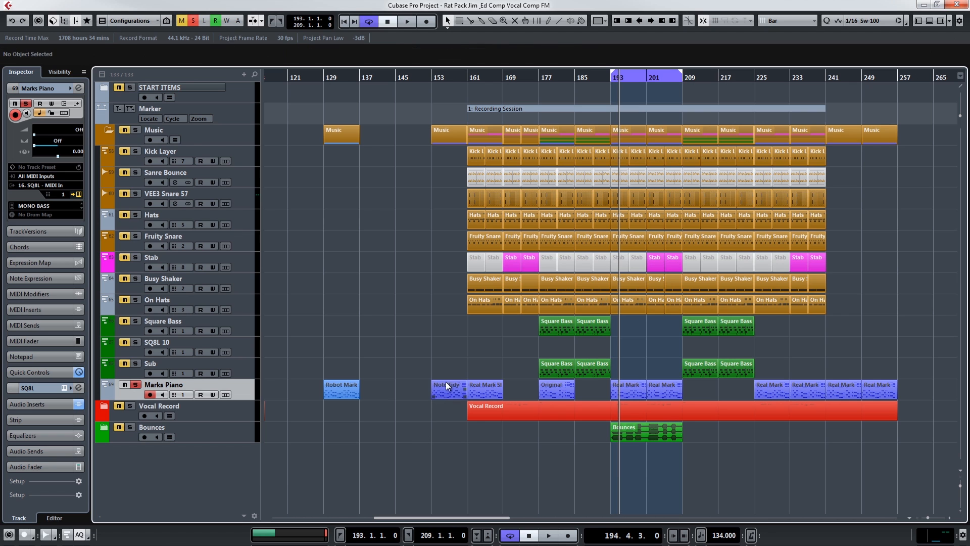
# Play the Note Tidy part on the Marks Piano track in a loop and examine its notes in the Key Editor.
pyautogui.hotkey('shift', 'g')
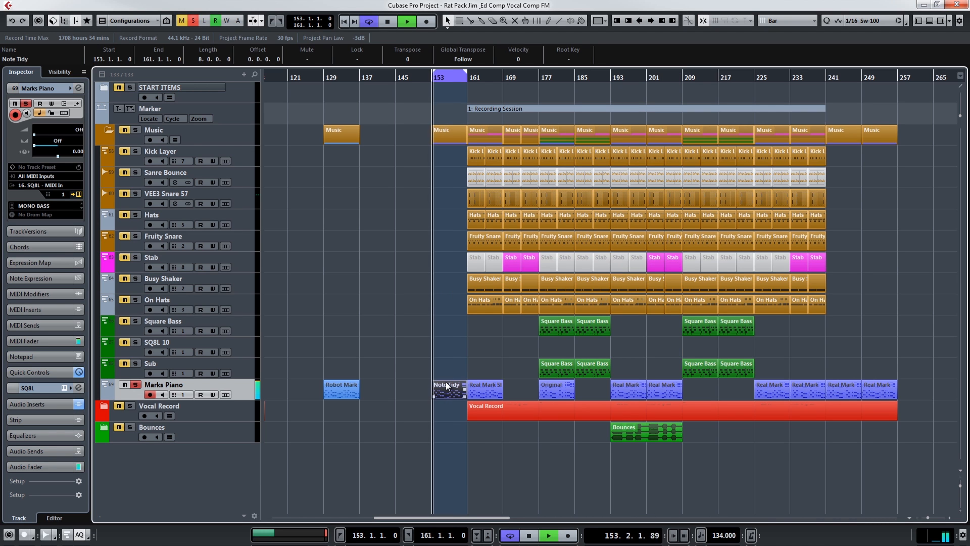
pyautogui.doubleClick(447, 386)
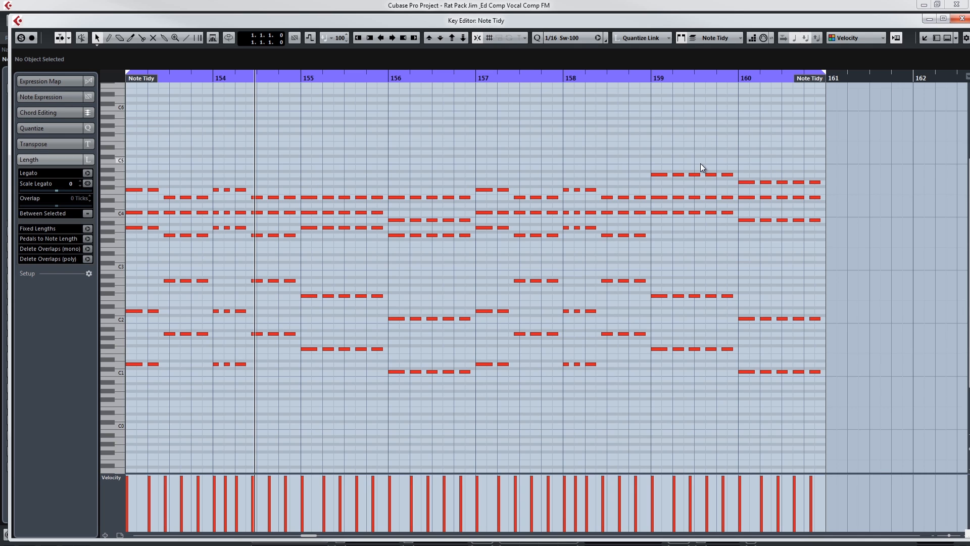
pyautogui.click(962, 19)
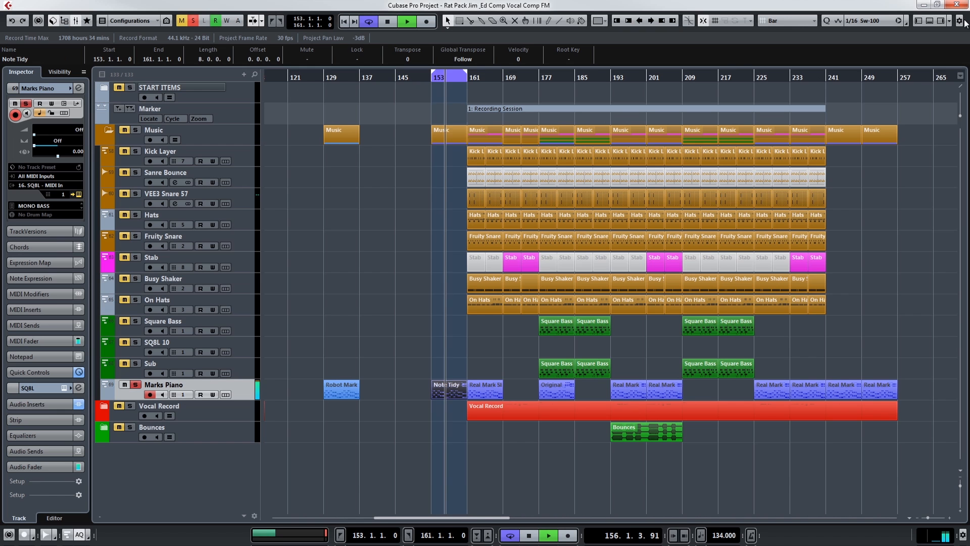
pyautogui.press('space')
pyautogui.click(428, 422)
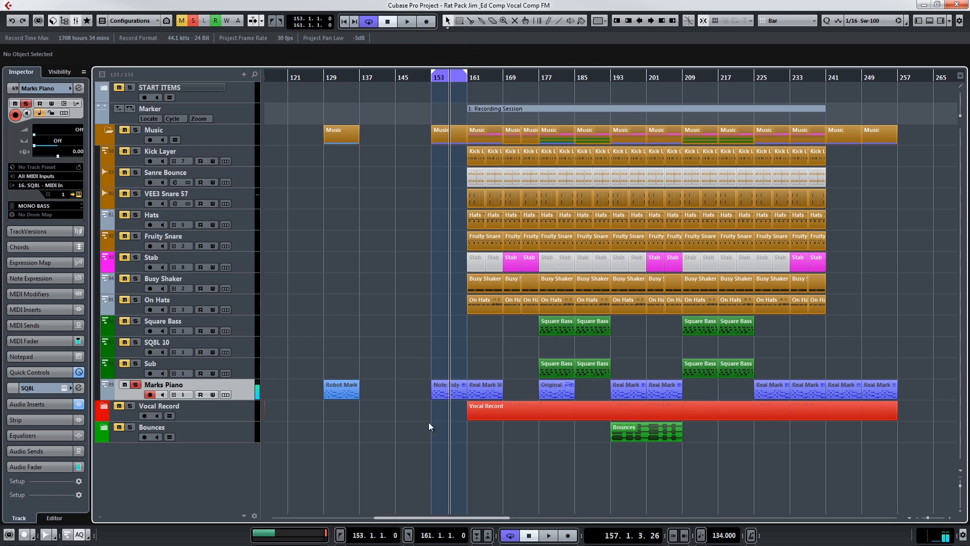
# Move the Note Tidy part to bar 137, place a copy of the Original part at bar 153, and open the copy's notes.
pyautogui.moveTo(446, 386); pyautogui.dragTo(411, 387)
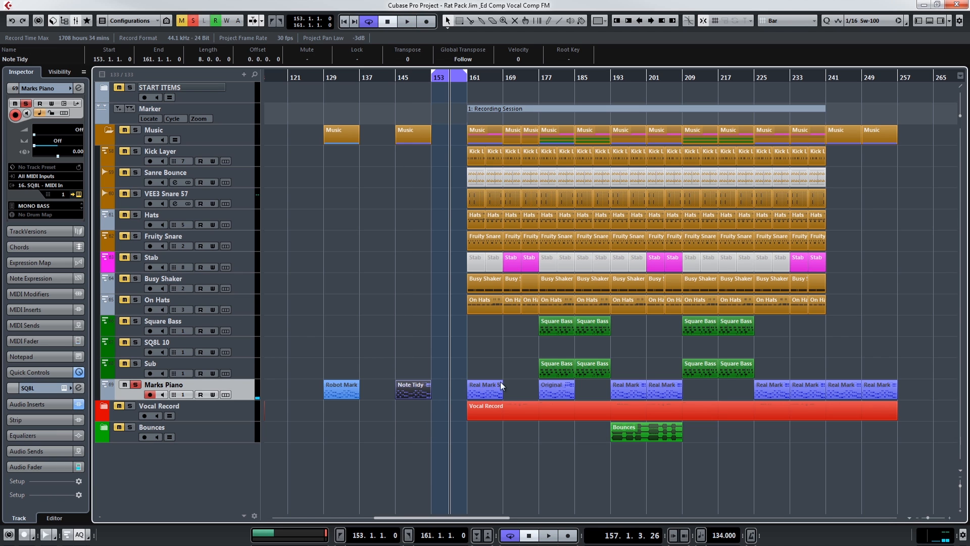
pyautogui.moveTo(552, 389); pyautogui.dragTo(454, 398)
pyautogui.moveTo(389, 392); pyautogui.dragTo(378, 392)
pyautogui.click(407, 438)
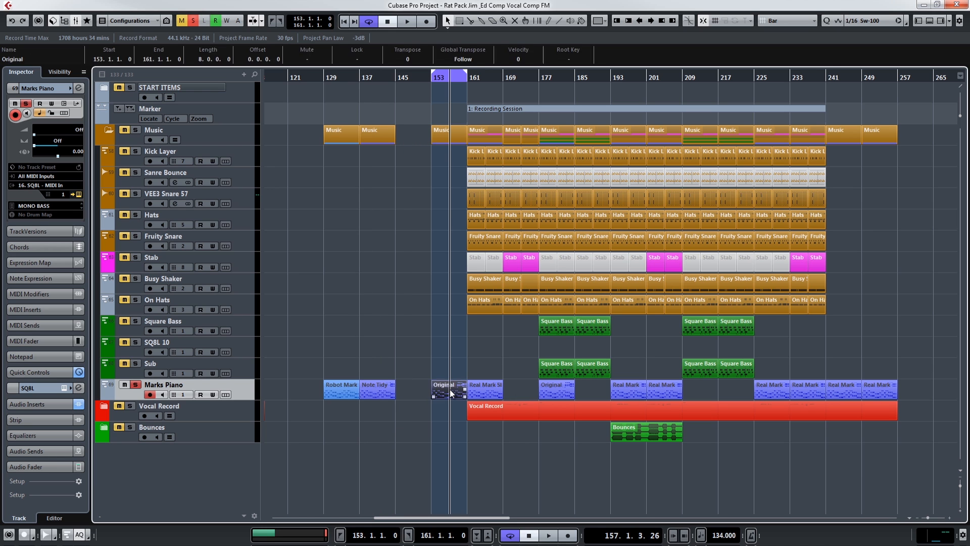
pyautogui.doubleClick(451, 393)
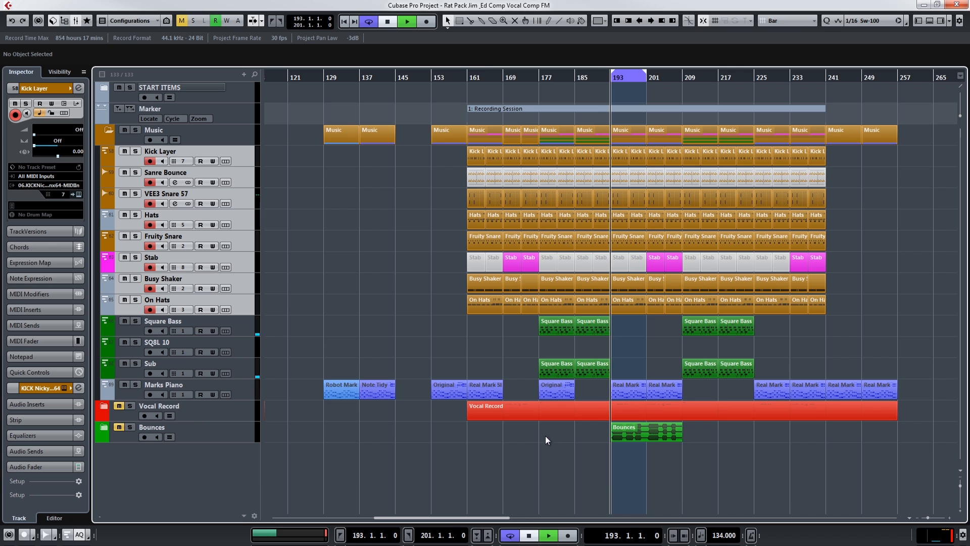
# Mute the Marks Piano track while bars 193 to 201 play in a loop.
pyautogui.press('f')
pyautogui.moveTo(927, 516); pyautogui.dragTo(930, 517)
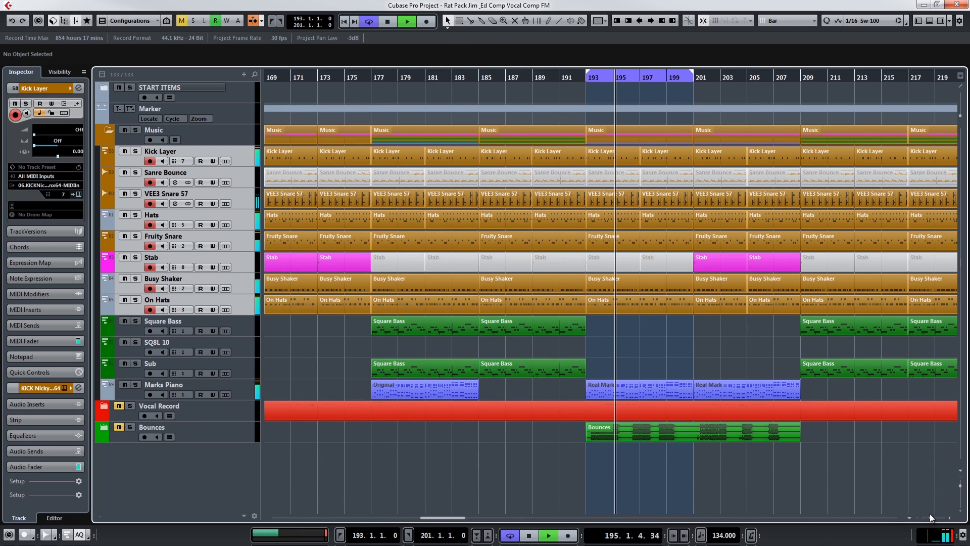
pyautogui.click(125, 384)
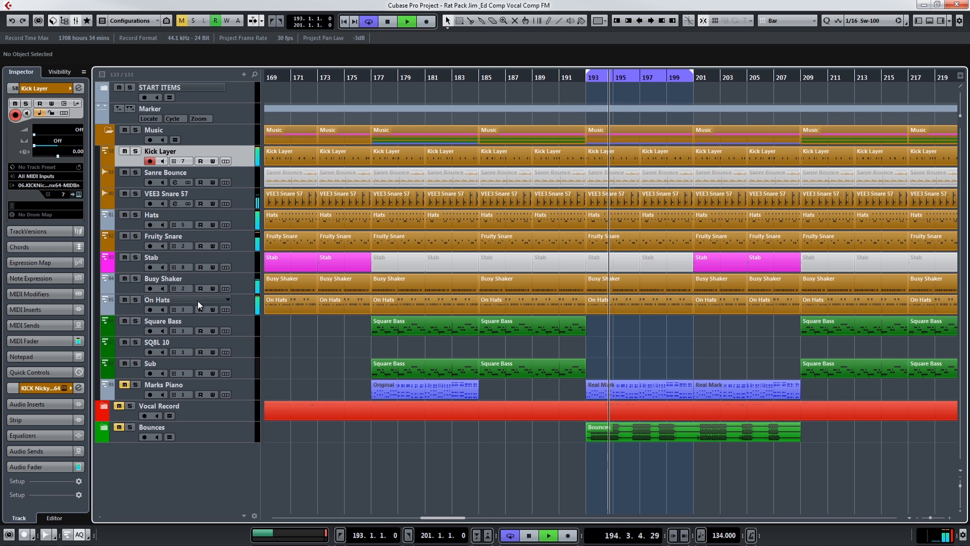
# Solo the On Hats track and add the VEE3 Snare 57, Kick Layer, Hats and Fruity Snare tracks to the solo.
pyautogui.click(246, 305)
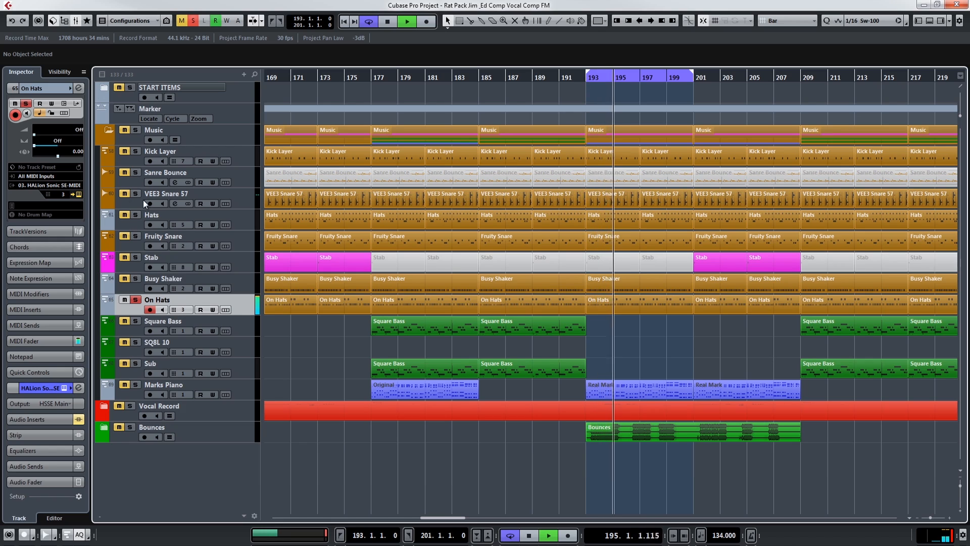
pyautogui.click(123, 194)
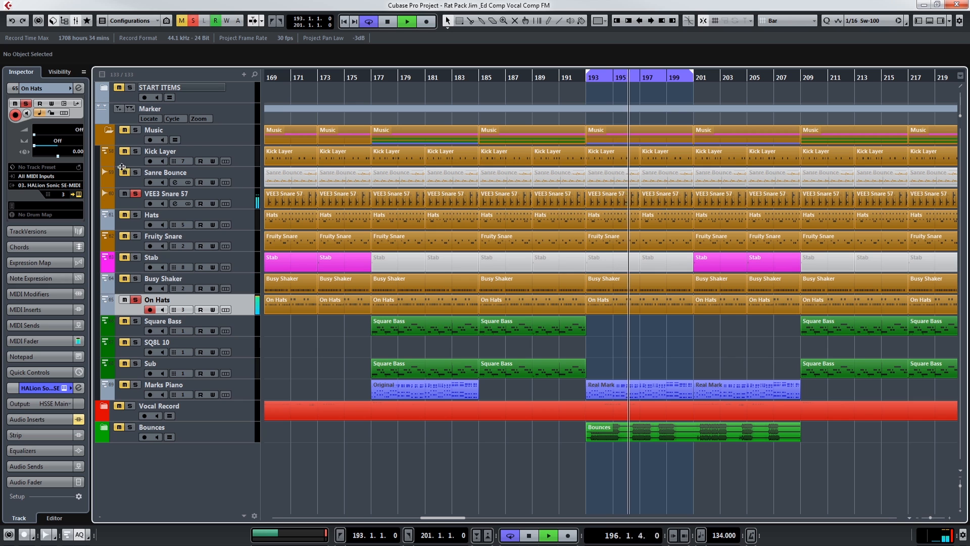
pyautogui.click(136, 216)
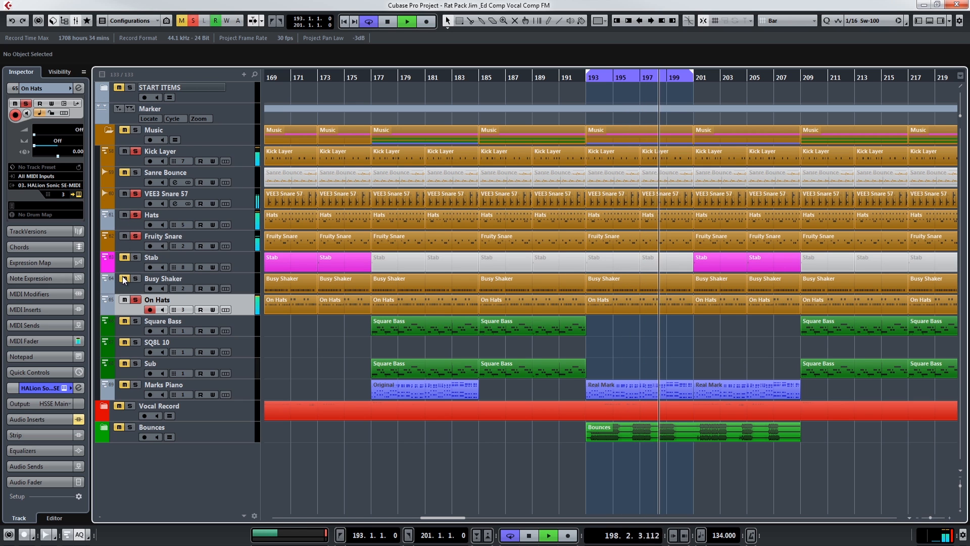
# Unmute the two Stab parts between bars 193 and 201 with the Mute tool.
pyautogui.rightClick(664, 295)
pyautogui.click(732, 293)
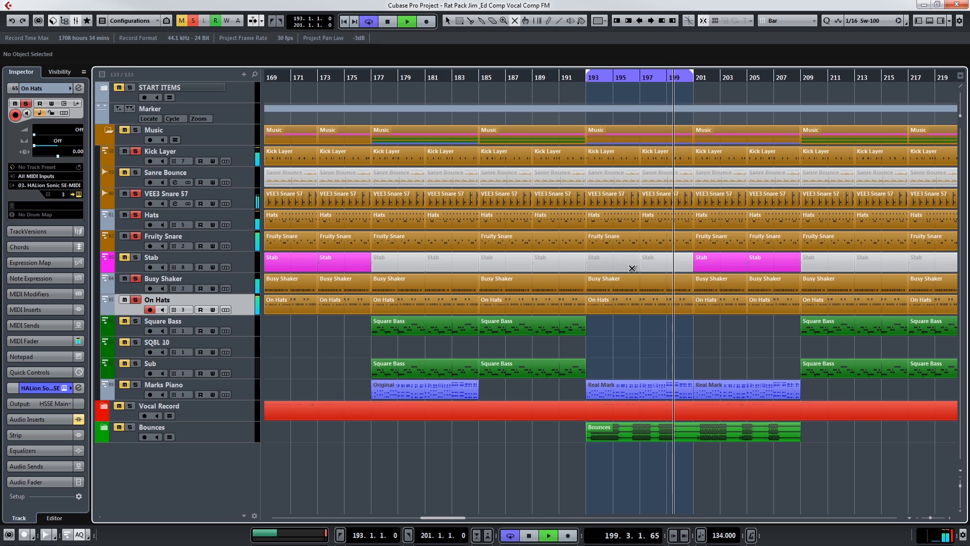
pyautogui.click(627, 265)
pyautogui.click(660, 258)
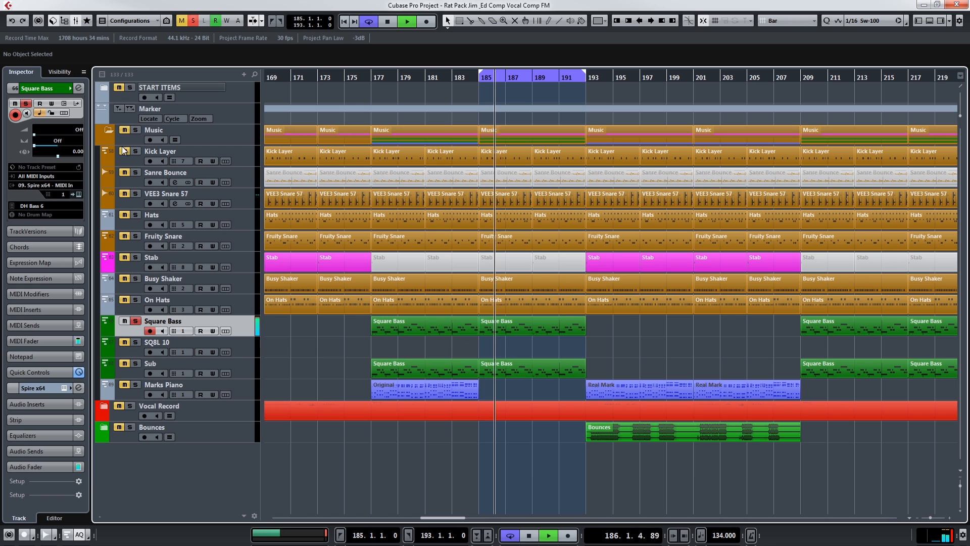
# Bring the Hats, Fruity Snare, Busy Shaker and other drum tracks in with the soloed Square Bass, then stop playback.
pyautogui.click(125, 216)
pyautogui.click(124, 237)
pyautogui.click(125, 280)
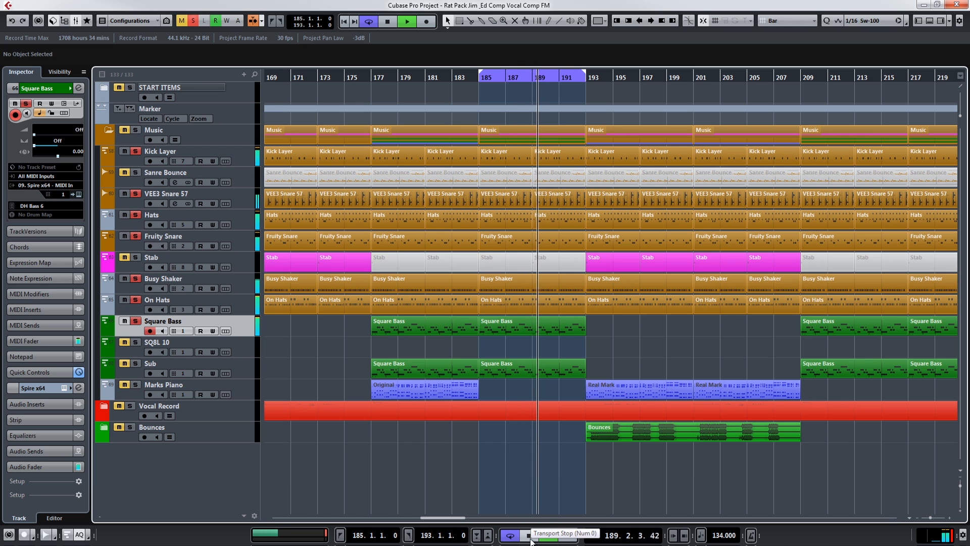
pyautogui.rightClick(531, 539)
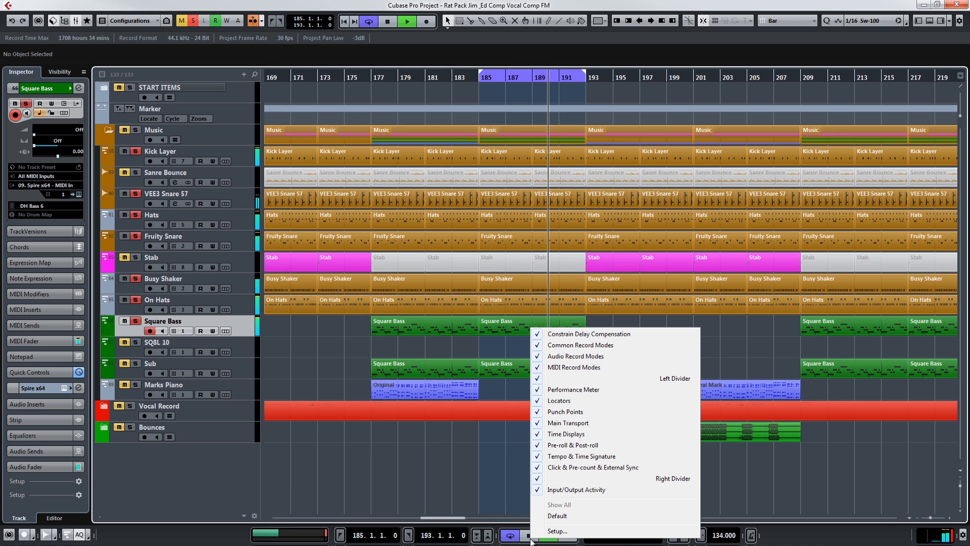
pyautogui.click(487, 480)
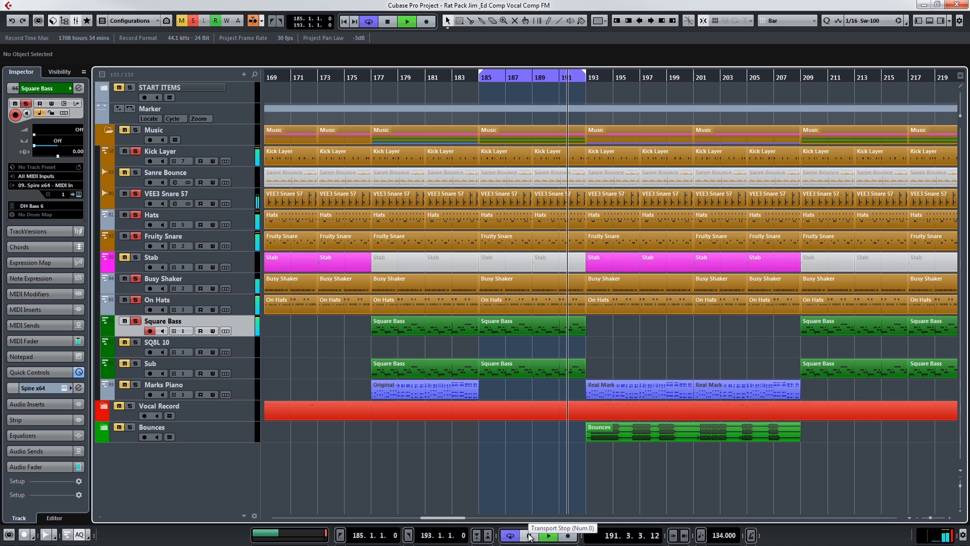
pyautogui.click(529, 536)
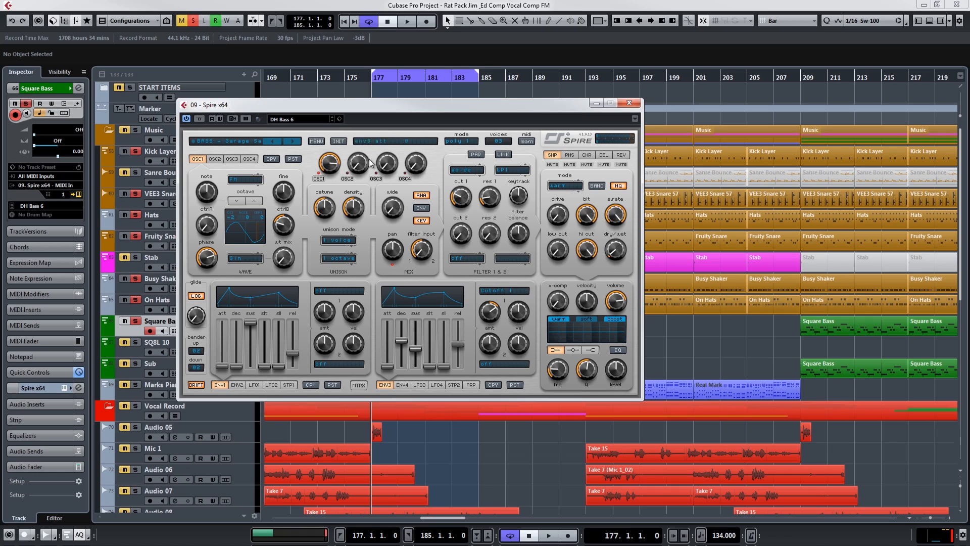
# Move the Spire x64 instrument window clear of the track list to show the Square Bass patch settings.
pyautogui.moveTo(347, 113); pyautogui.dragTo(369, 126)
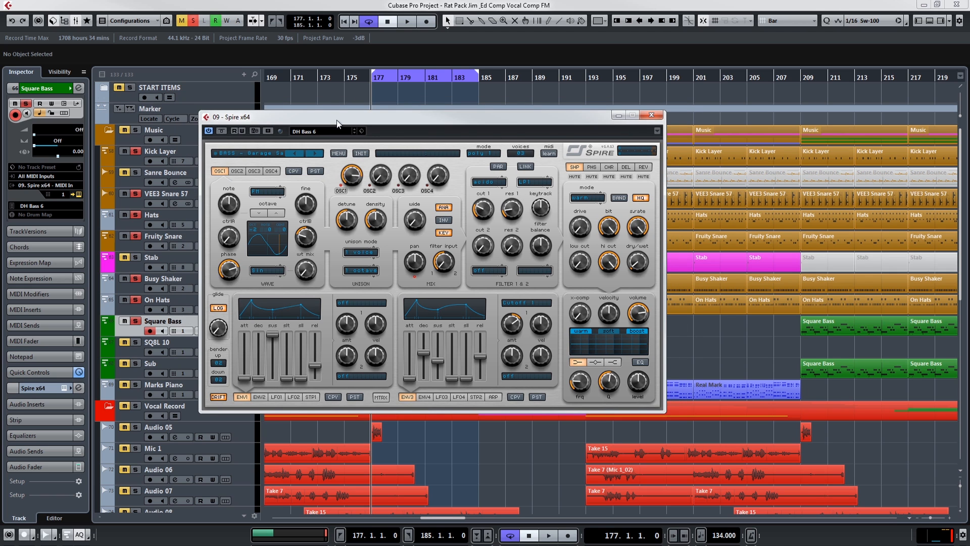
pyautogui.moveTo(296, 131); pyautogui.dragTo(297, 130)
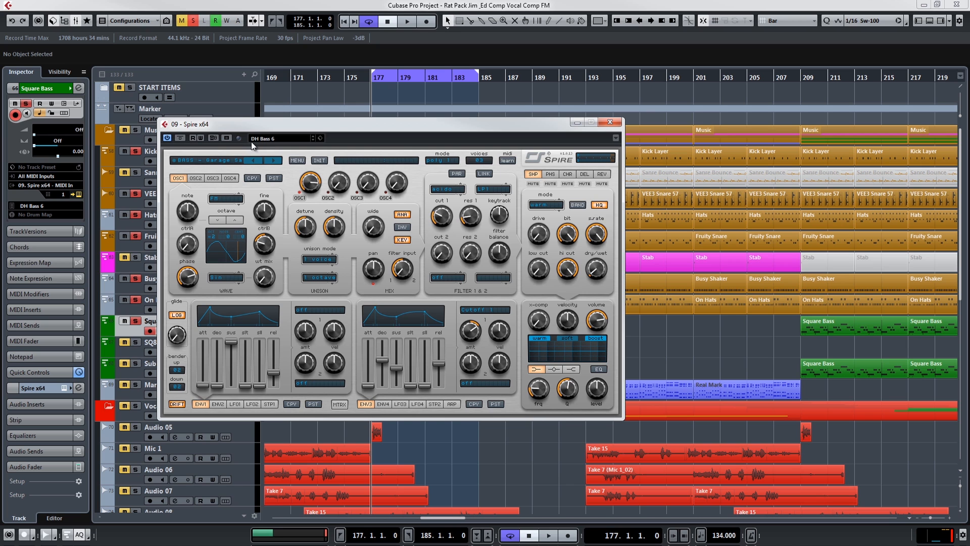
pyautogui.moveTo(347, 126); pyautogui.dragTo(523, 142)
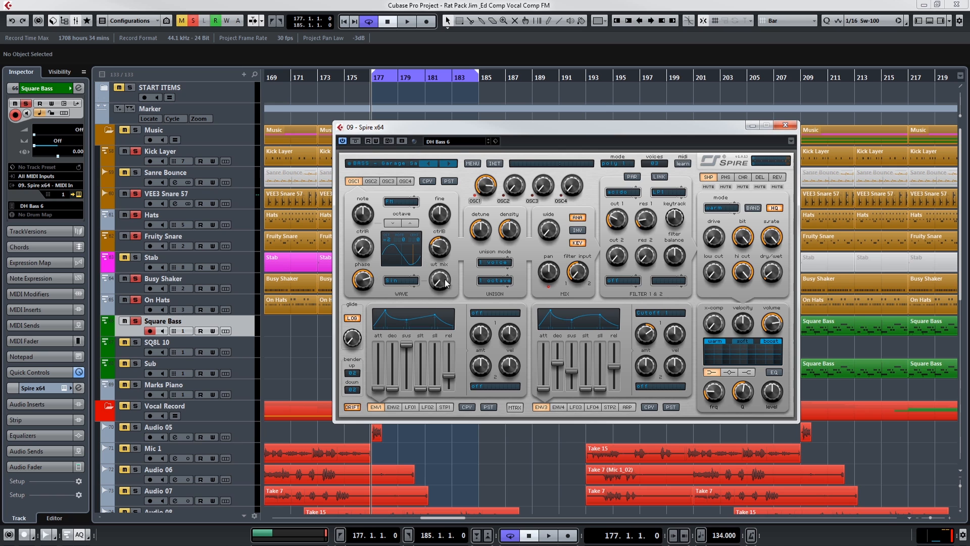
pyautogui.moveTo(658, 221)
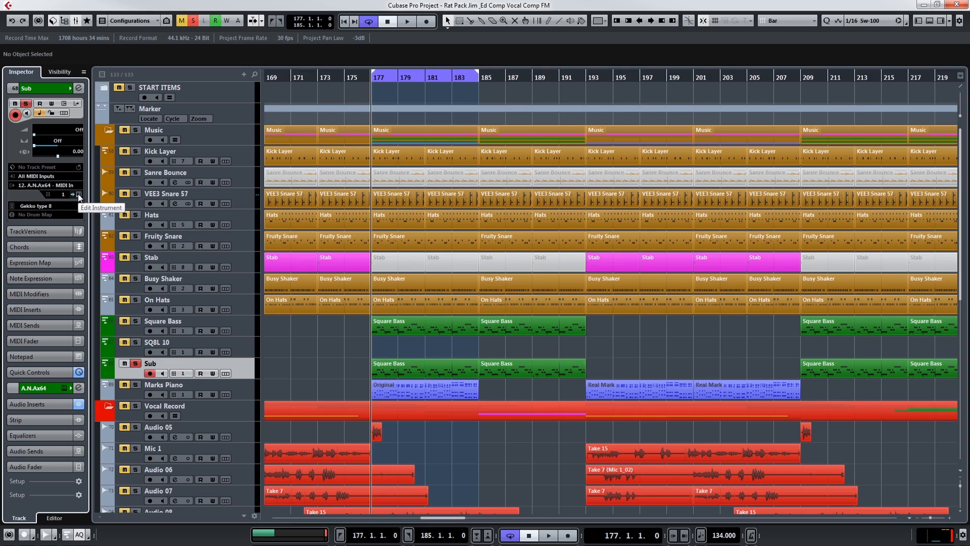
# Open the Sub track's A.N.Ax64 instrument, listen to its patch over bars 177 to 185, and close the instrument window.
pyautogui.click(79, 195)
pyautogui.press('space')
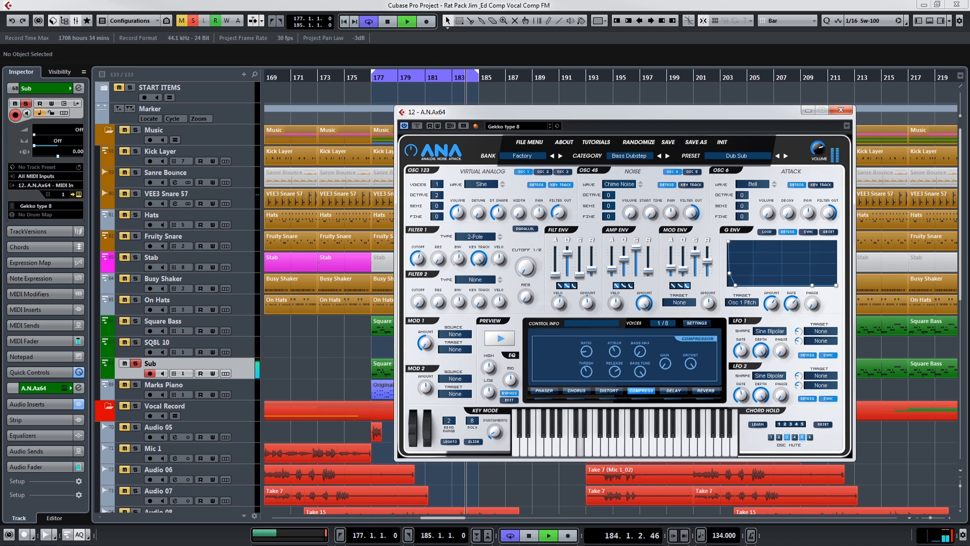
pyautogui.click(841, 110)
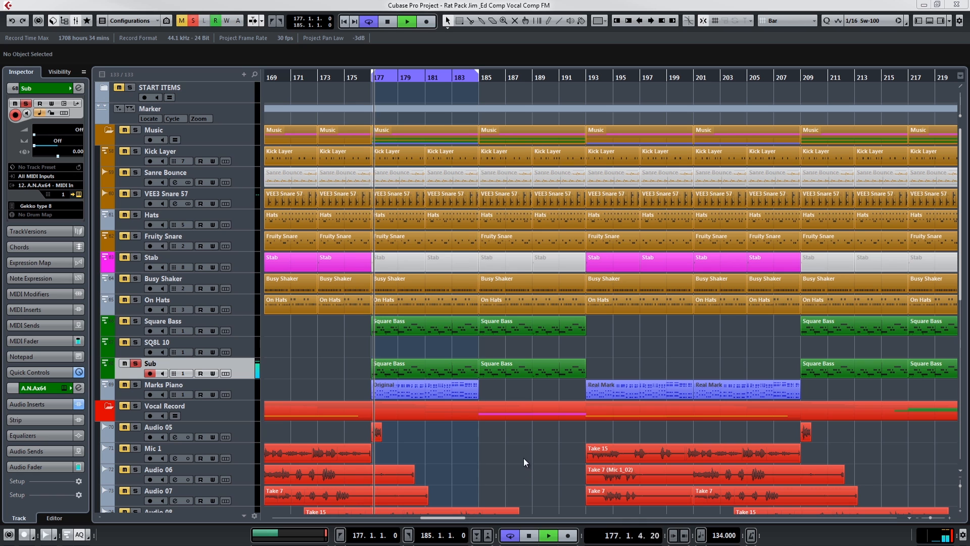
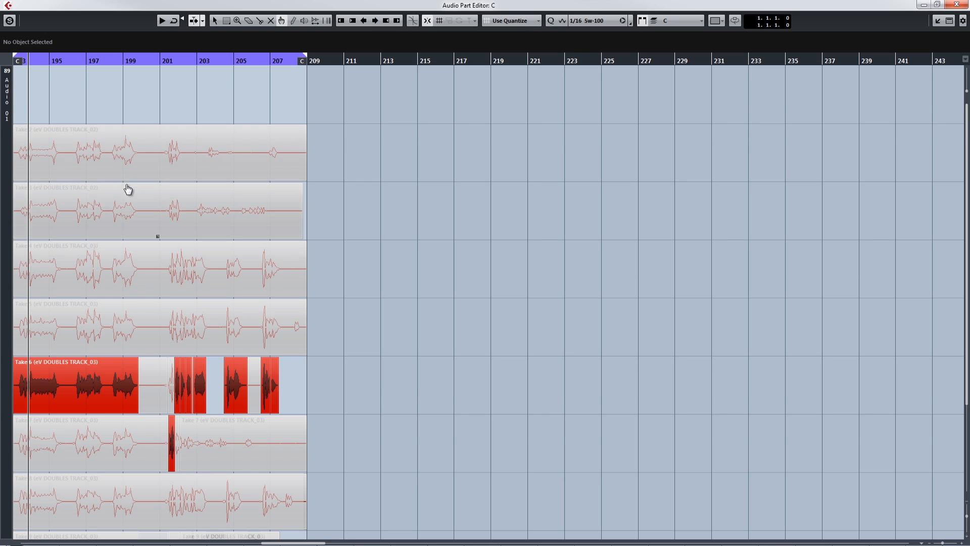
# Look through the stacked vocal takes in the Audio 01 track's C part and briefly check the MixConsole.
pyautogui.scroll(-3, 127, 191)
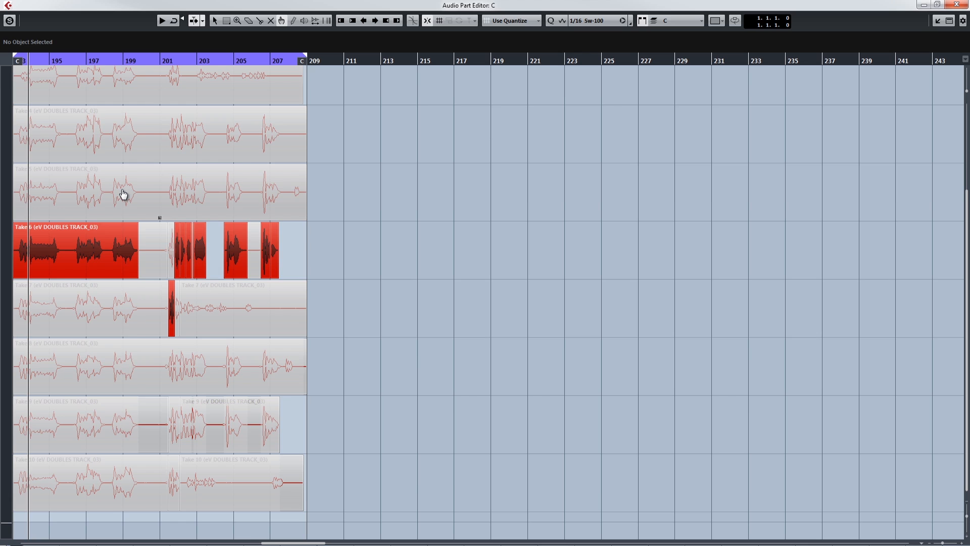
pyautogui.scroll(3, 123, 194)
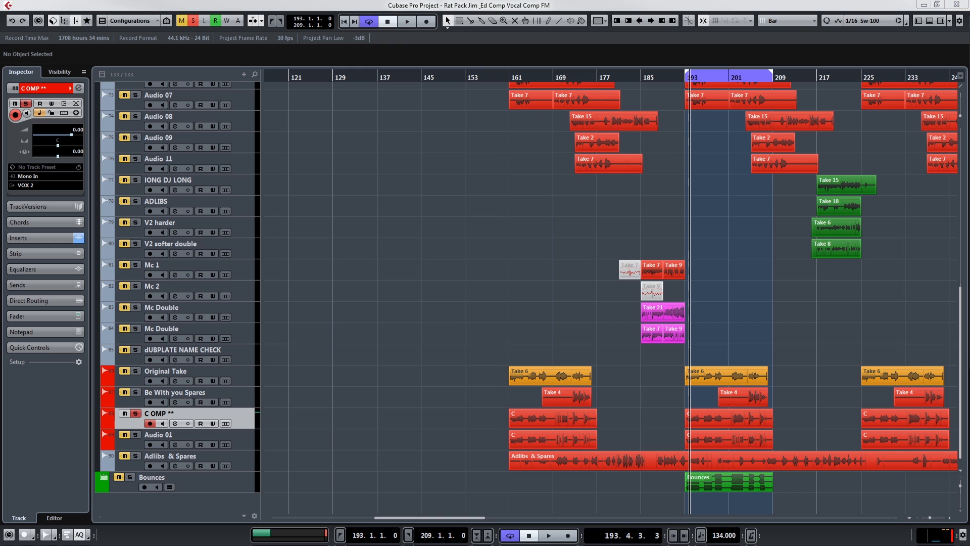
pyautogui.press('F3')
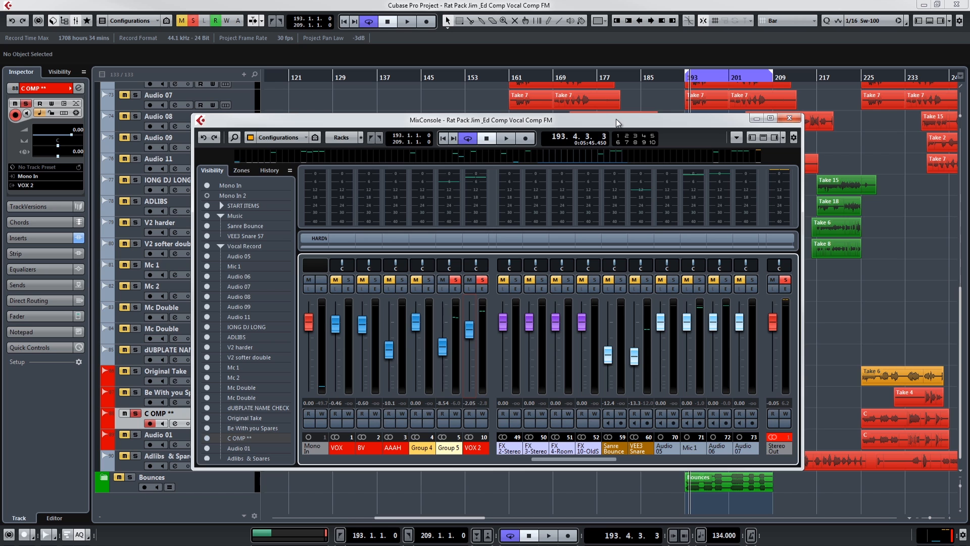
pyautogui.press('F3')
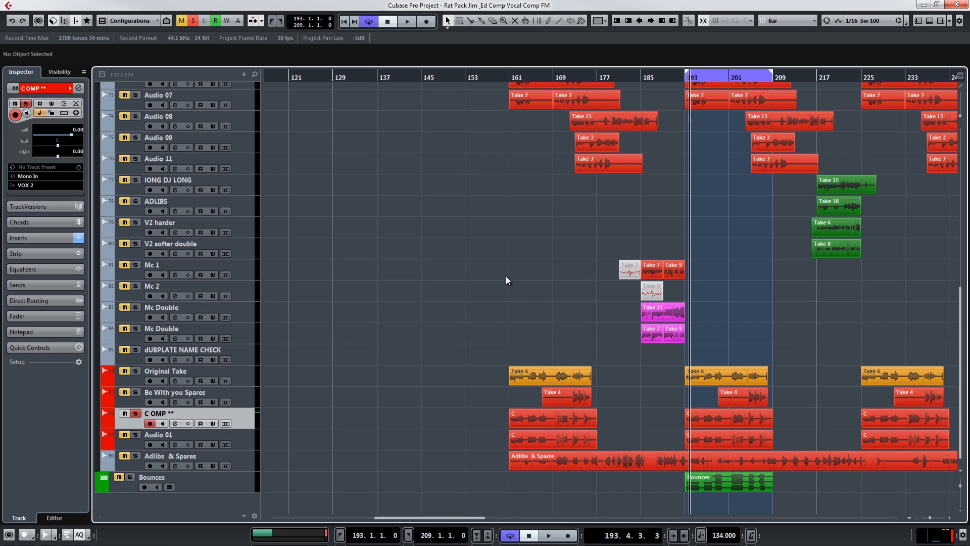
# Zoom the timeline in around bar 193, view the C COMP ** track's lanes, and hide them again.
pyautogui.moveTo(930, 517); pyautogui.dragTo(930, 517)
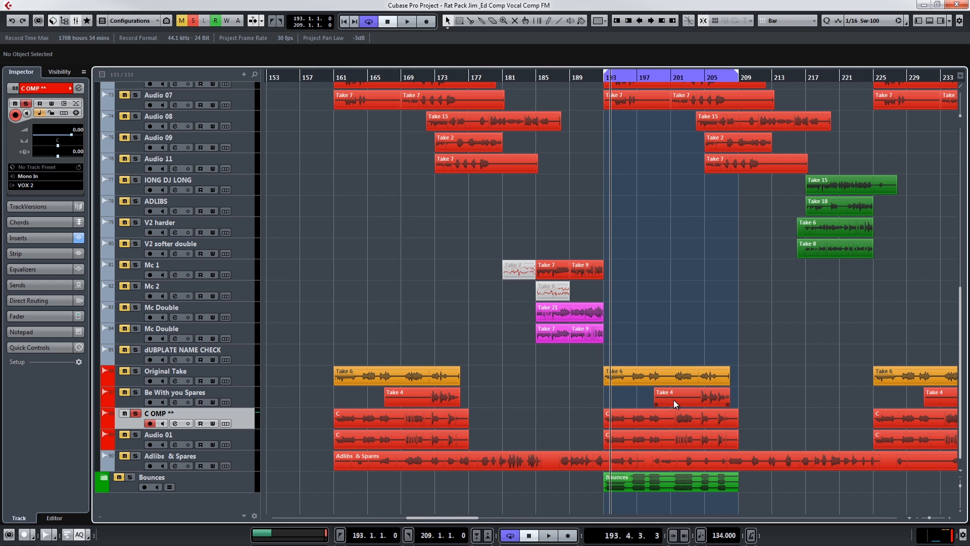
pyautogui.click(226, 424)
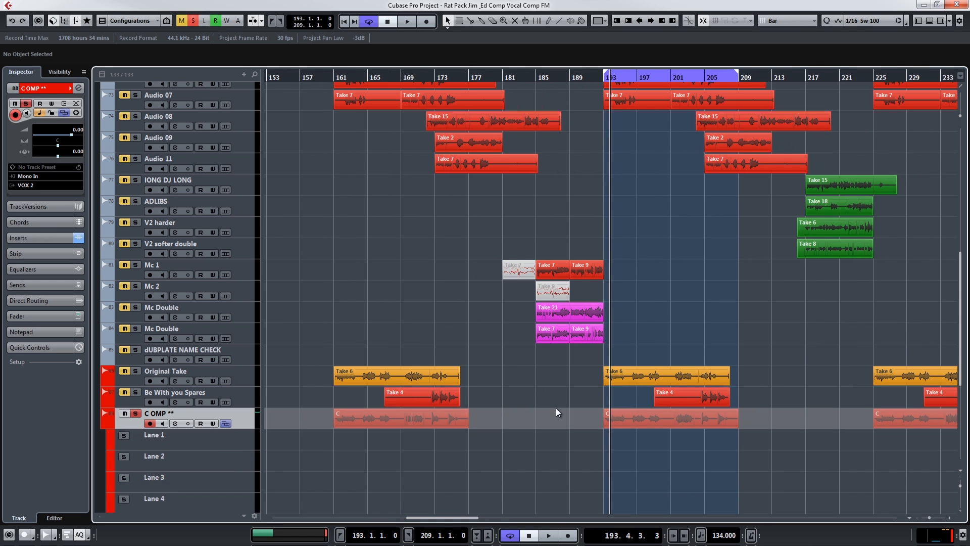
pyautogui.scroll(-5, 560, 409)
pyautogui.scroll(4, 560, 410)
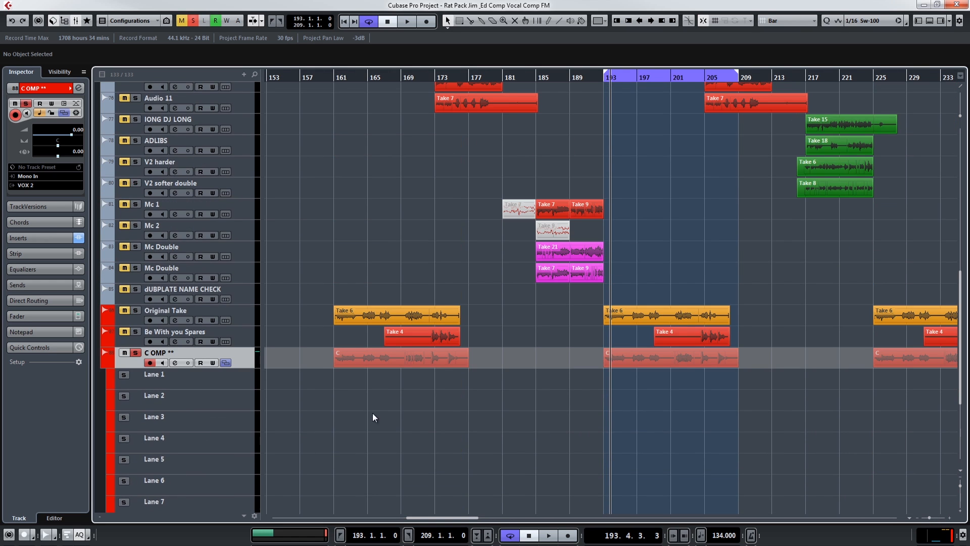
pyautogui.click(225, 363)
# Open the C COMP ** part at bar 193 and audition its comped takes from bar 201 with the Comp tool.
pyautogui.doubleClick(670, 420)
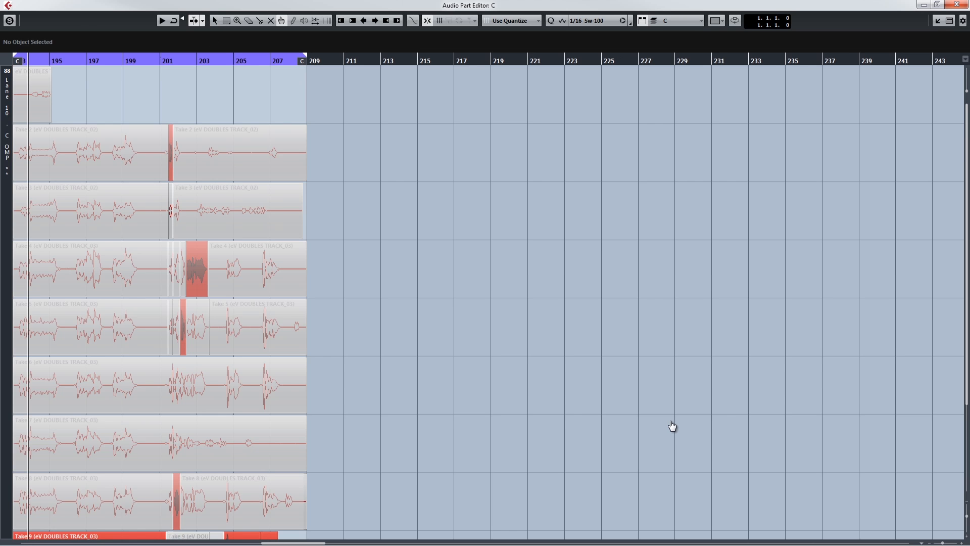
pyautogui.scroll(-1, 327, 315)
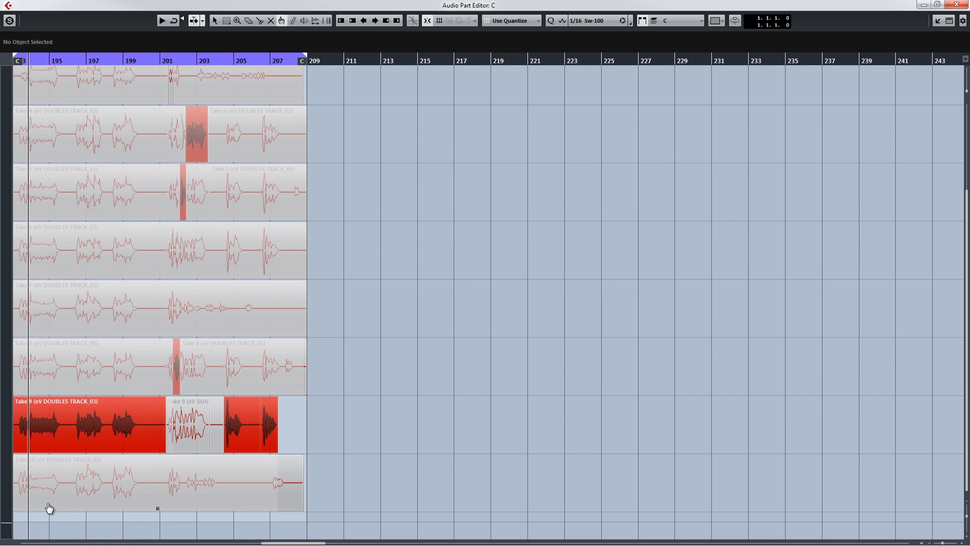
pyautogui.click(150, 431)
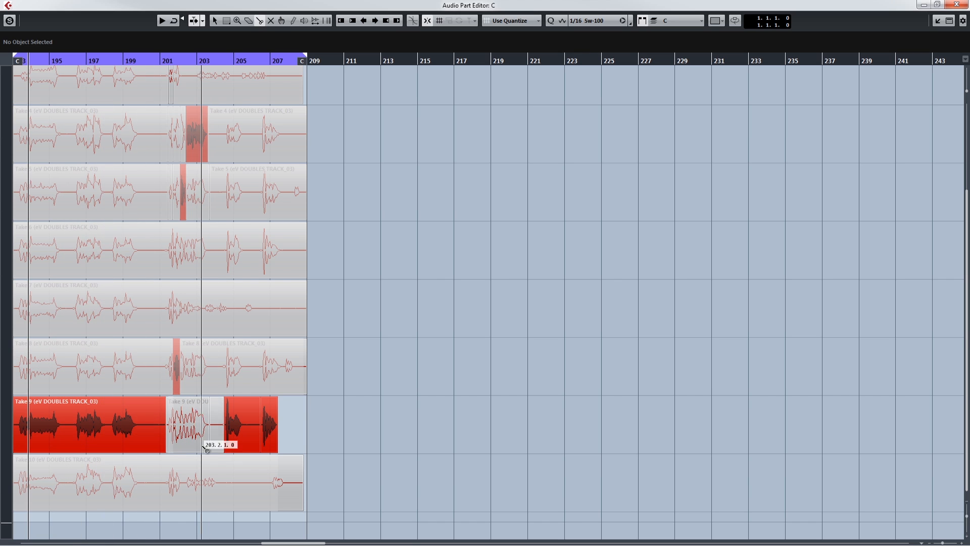
pyautogui.click(160, 59)
pyautogui.rightClick(413, 366)
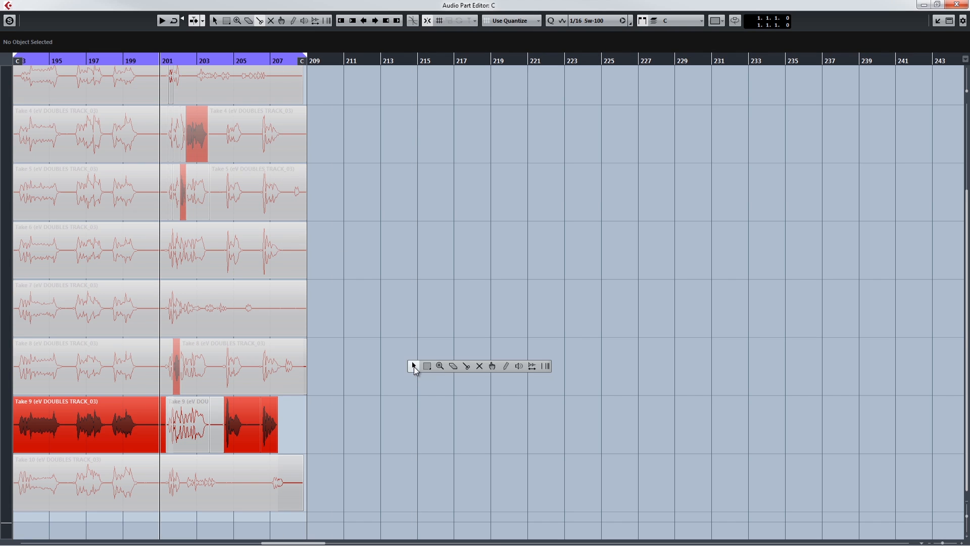
pyautogui.click(491, 366)
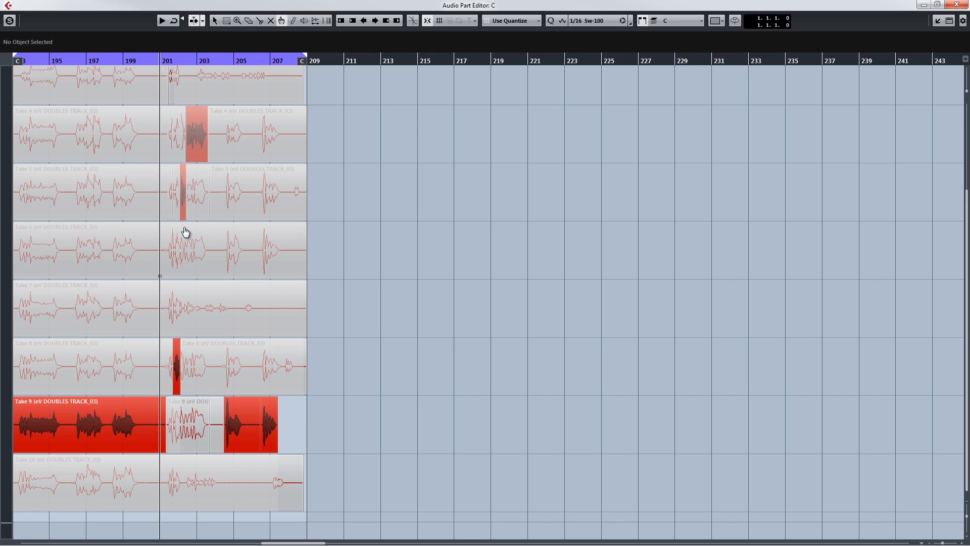
pyautogui.click(195, 153)
pyautogui.press('space')
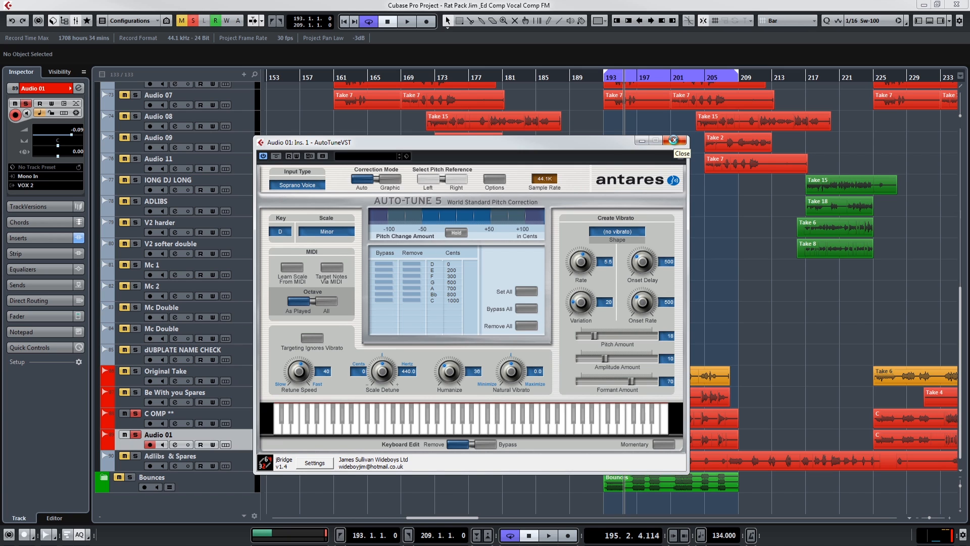
# Close the Audio 01 Auto-Tune window, try warping the start of Take 9's long note before bar 194, and undo it.
pyautogui.click(674, 141)
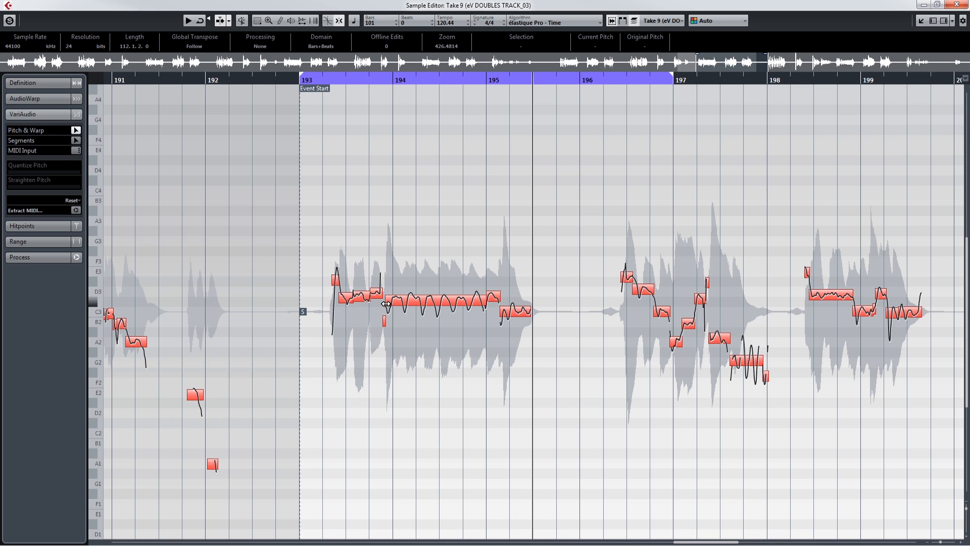
pyautogui.moveTo(388, 304)
pyautogui.mouseDown()
pyautogui.moveTo(416, 302)
pyautogui.moveTo(386, 309)
pyautogui.mouseUp()
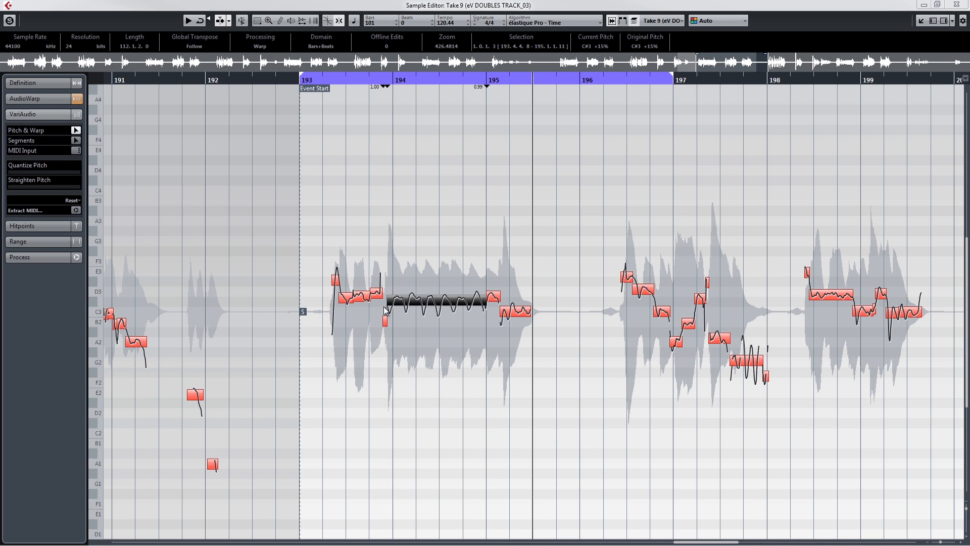
pyautogui.hotkey('ctrl', 'z')
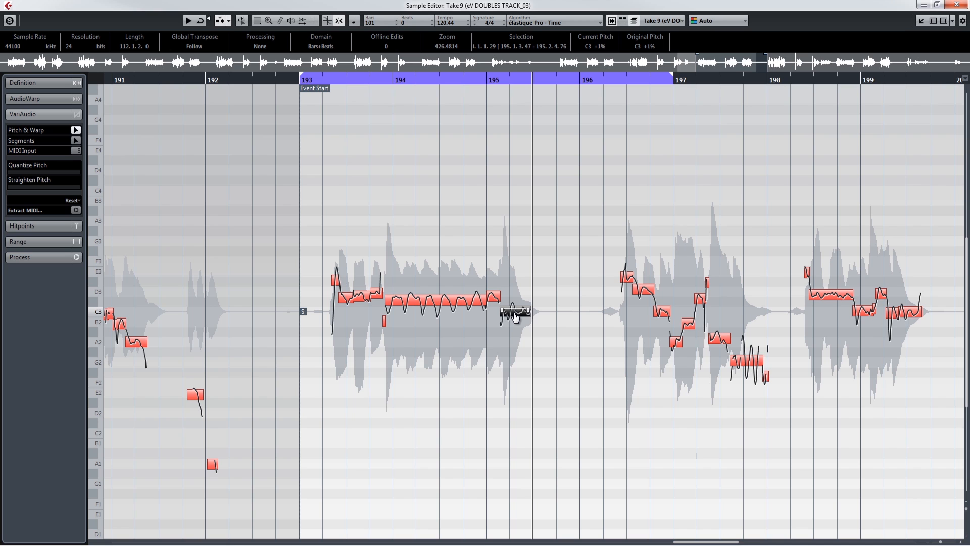
# Shorten the playback loop to bars 193 to 196 and play Take 9's first phrase.
pyautogui.press('space')
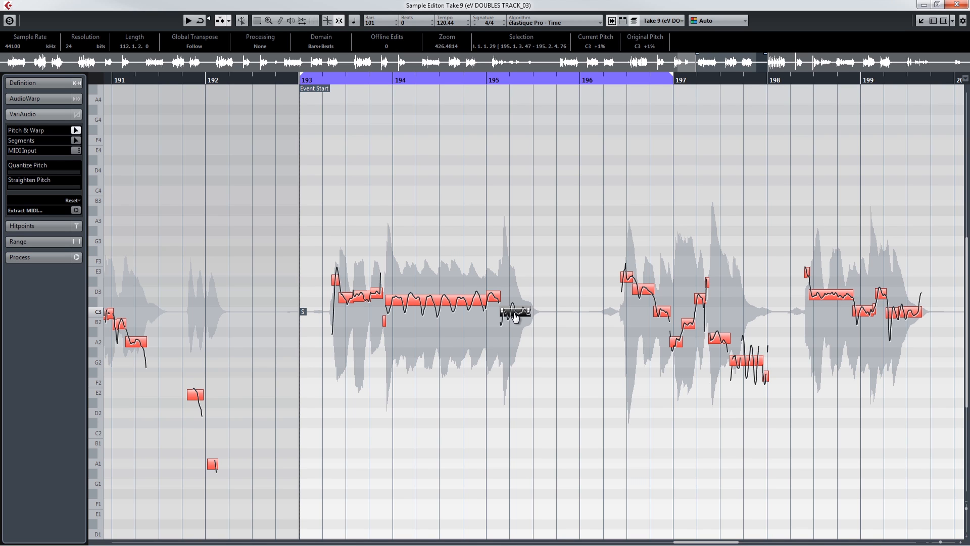
pyautogui.moveTo(670, 80); pyautogui.dragTo(589, 81)
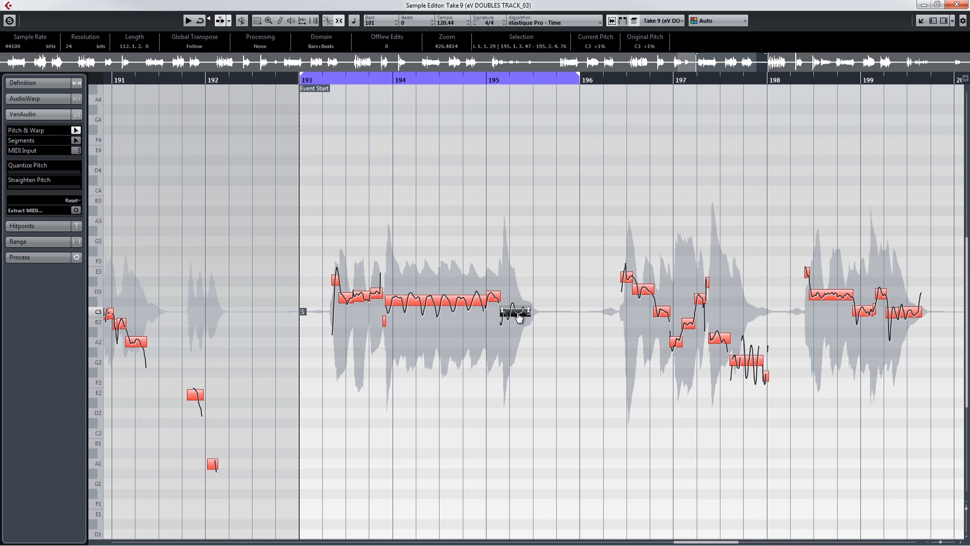
pyautogui.press('space')
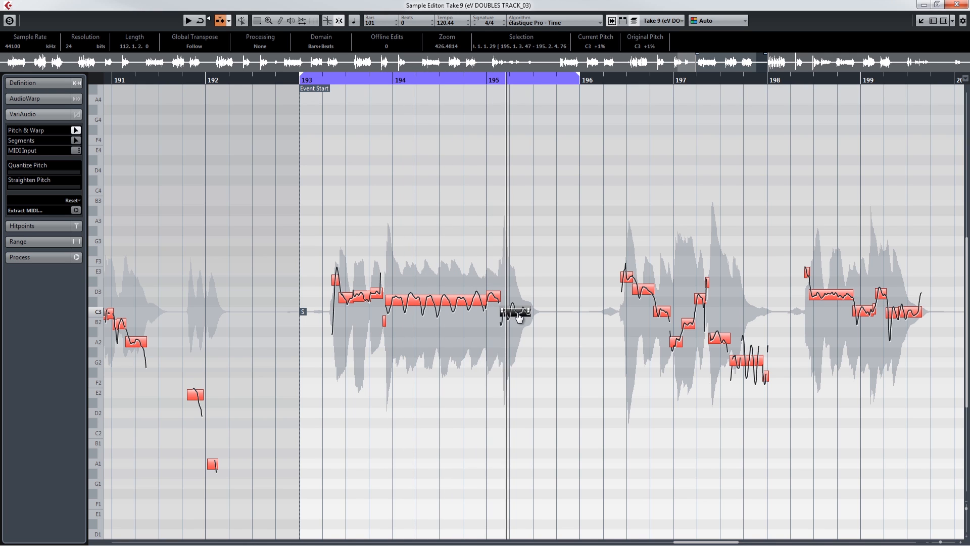
# Raise the phrase's last note after bar 195 to E3 and fully straighten the pitch of the long C#3 note before it.
pyautogui.moveTo(519, 317); pyautogui.dragTo(521, 296)
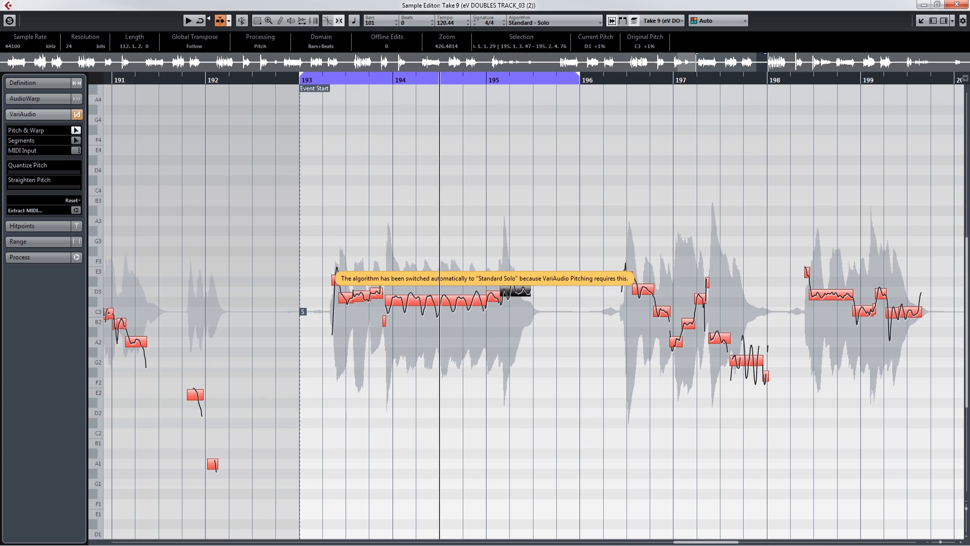
pyautogui.moveTo(516, 299); pyautogui.dragTo(519, 278)
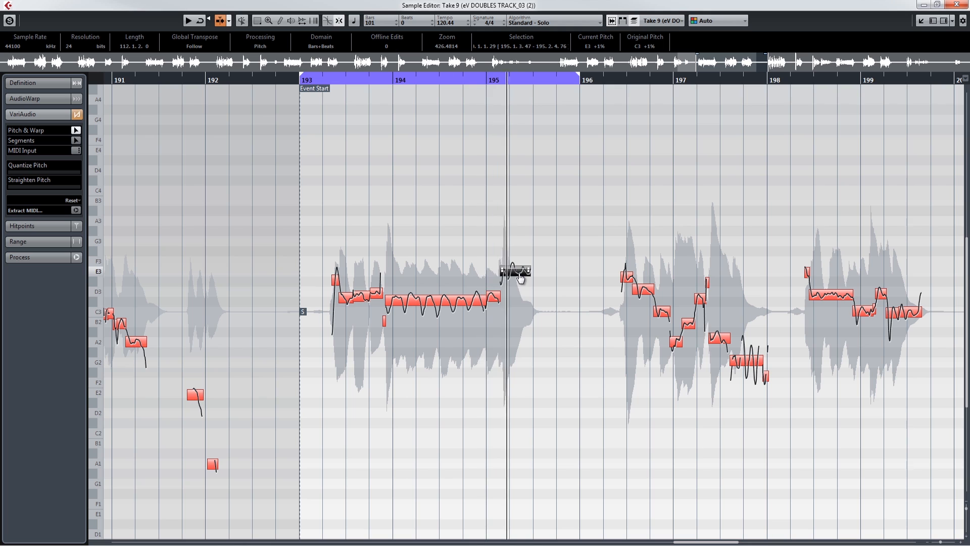
pyautogui.click(414, 298)
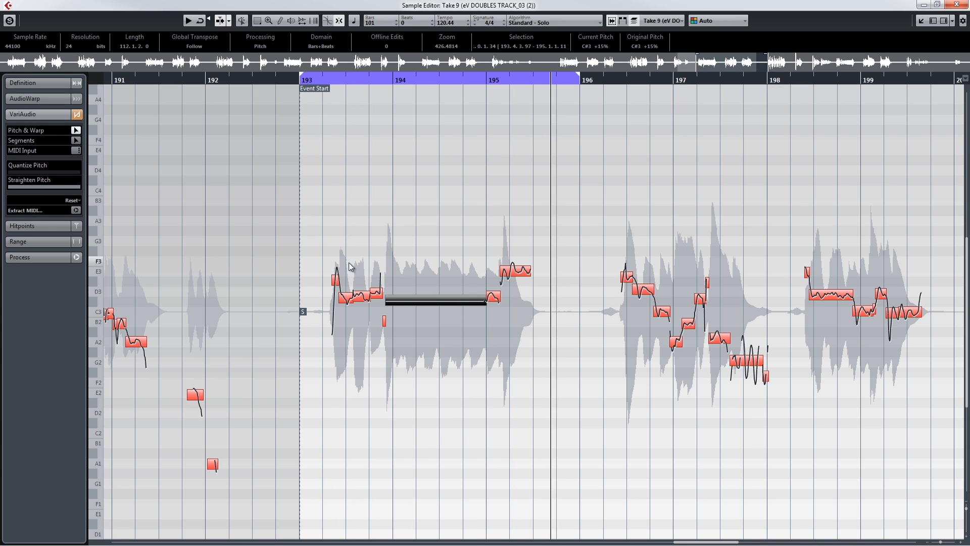
# Quantize and straighten the pitch of all notes in the phrase between bars 193 and 196.
pyautogui.moveTo(319, 249); pyautogui.dragTo(545, 397)
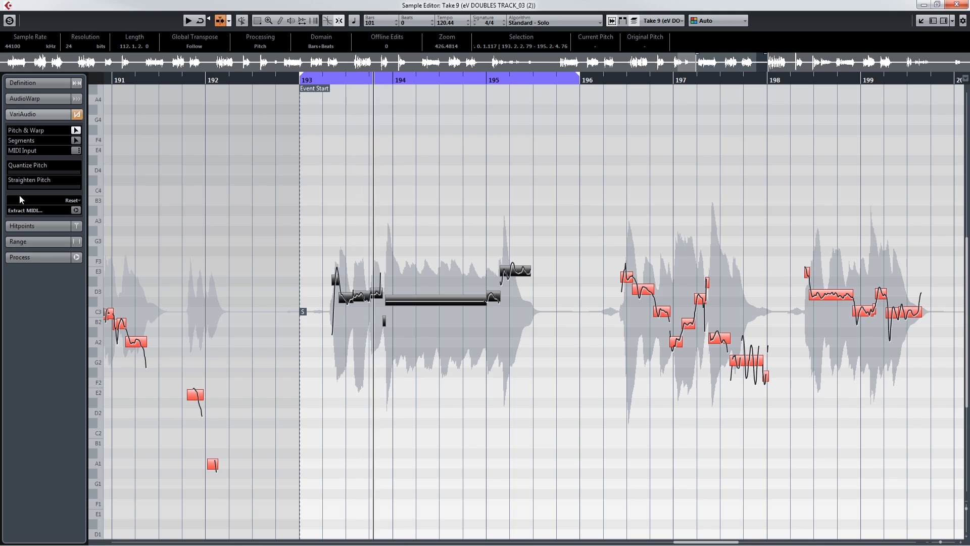
pyautogui.moveTo(19, 172); pyautogui.dragTo(109, 194)
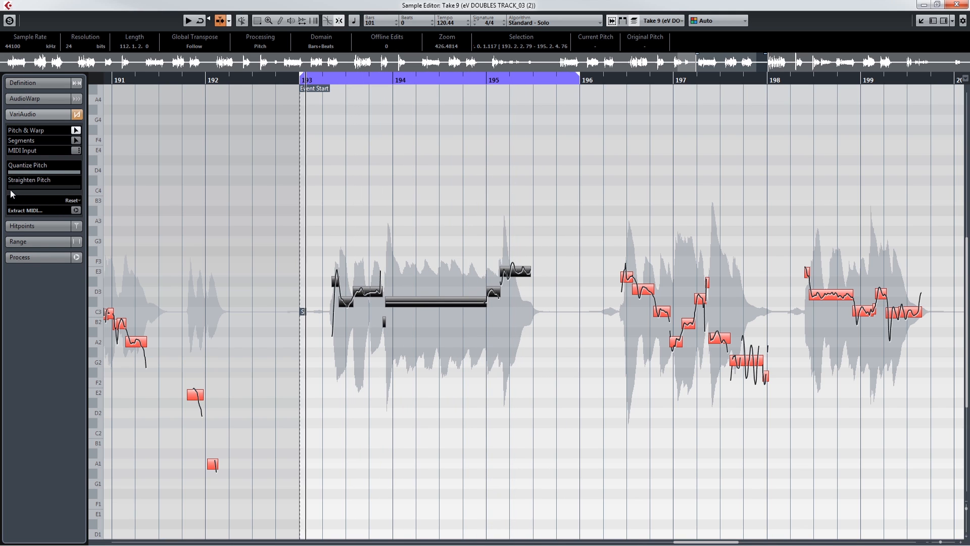
pyautogui.moveTo(12, 189); pyautogui.dragTo(85, 193)
pyautogui.click(538, 370)
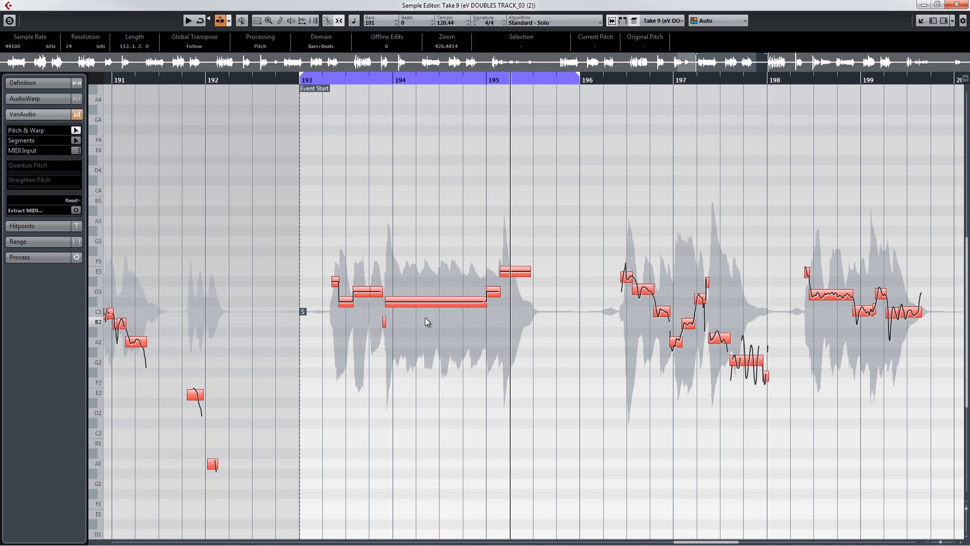
# Select the phrase's last note after bar 195 and reset its pitch and warp changes.
pyautogui.click(422, 305)
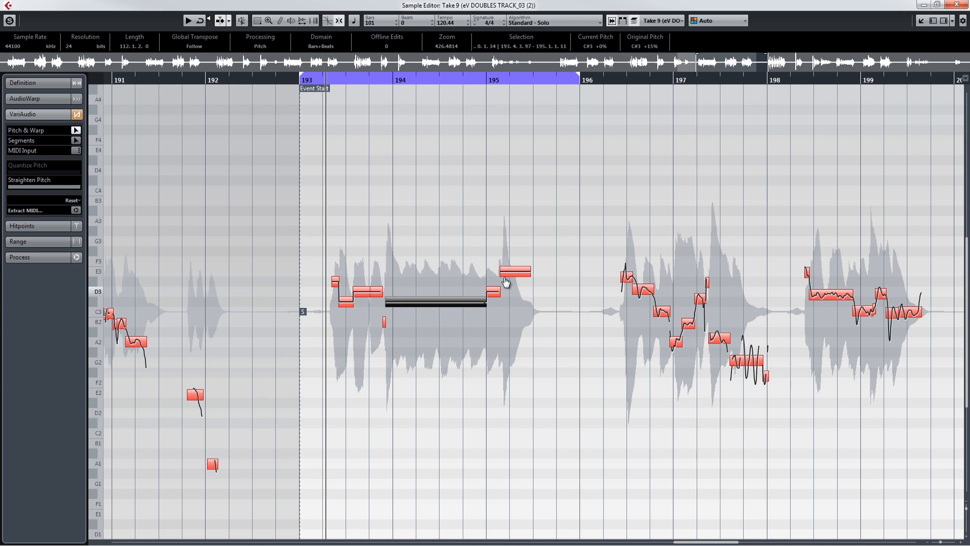
pyautogui.moveTo(512, 278); pyautogui.dragTo(514, 302)
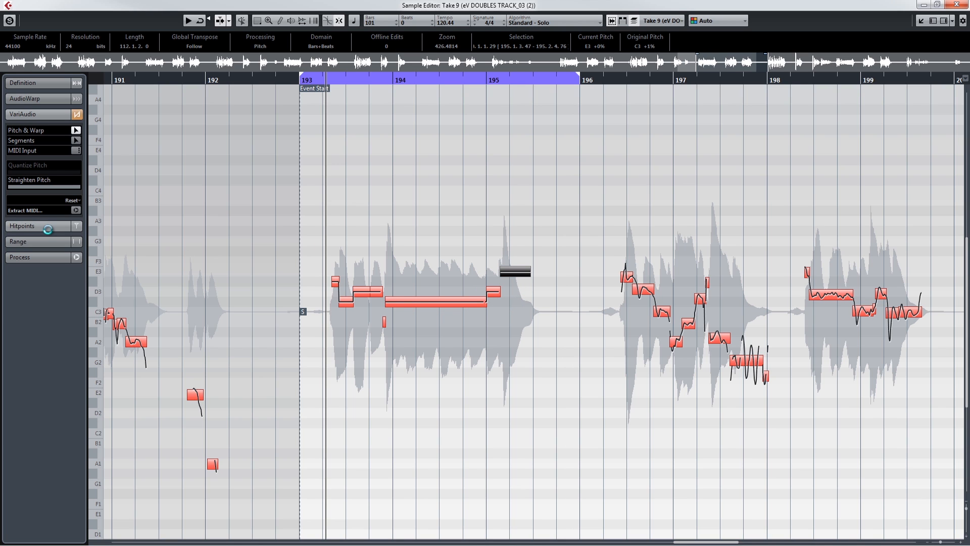
pyautogui.click(75, 200)
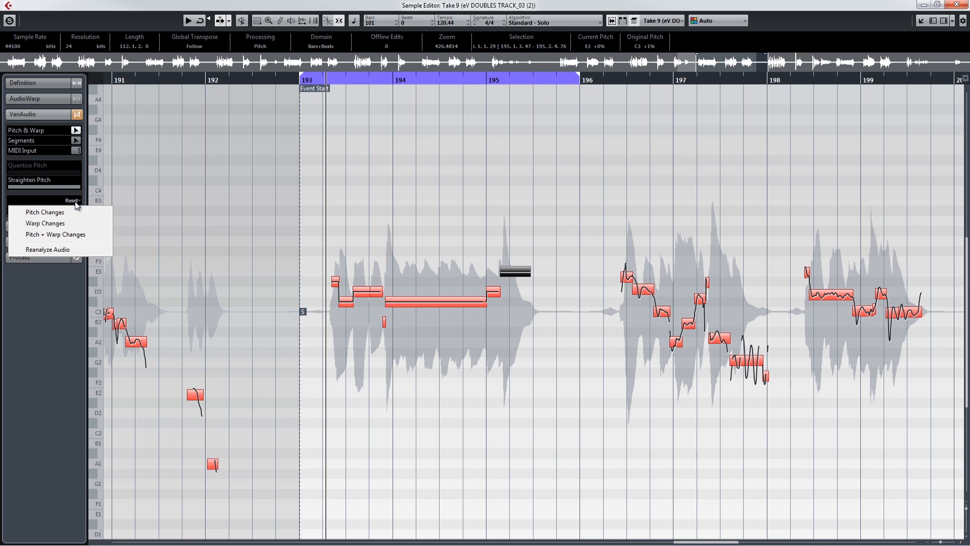
pyautogui.click(51, 235)
# Reset the pitch and warp changes on the phrase's notes from bar 193 through the long note ending at bar 195.
pyautogui.click(367, 371)
pyautogui.moveTo(323, 259); pyautogui.dragTo(476, 354)
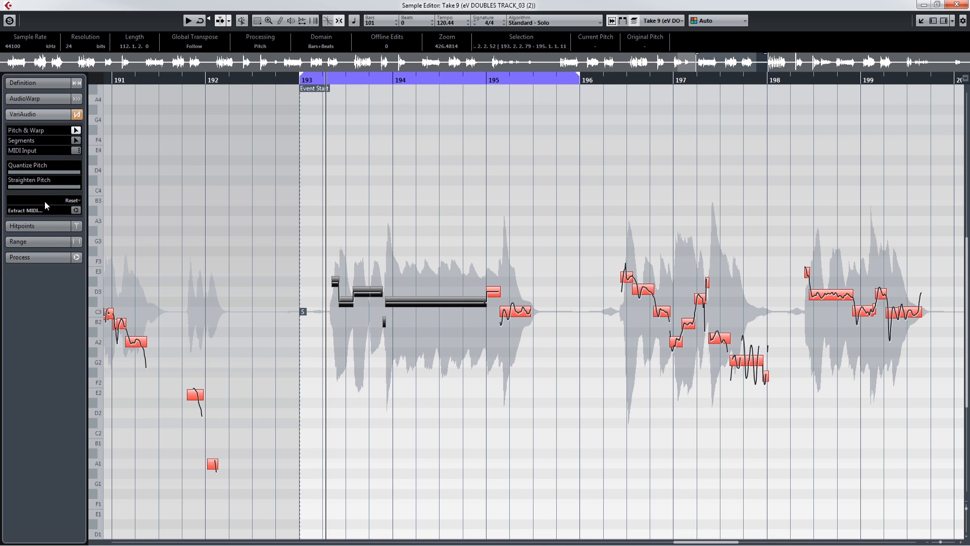
pyautogui.click(75, 200)
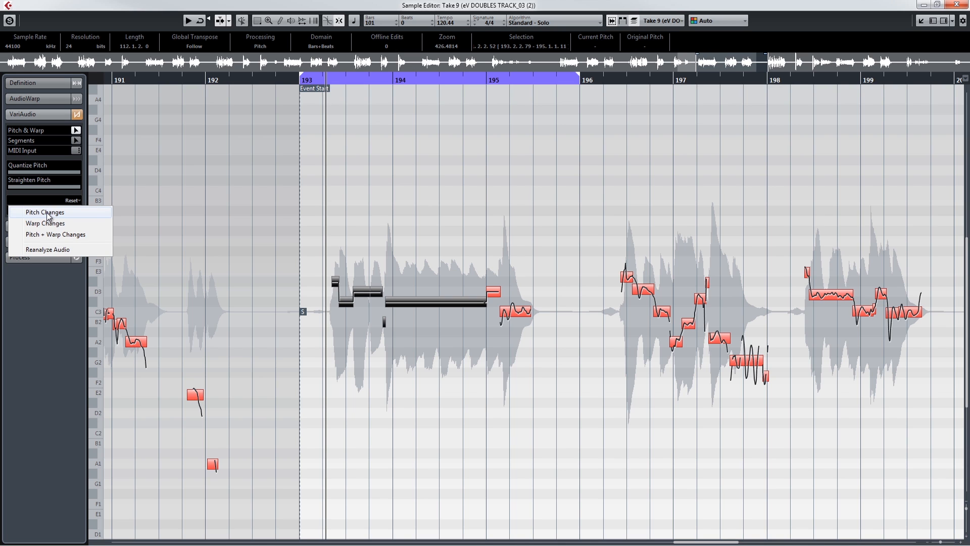
pyautogui.click(52, 234)
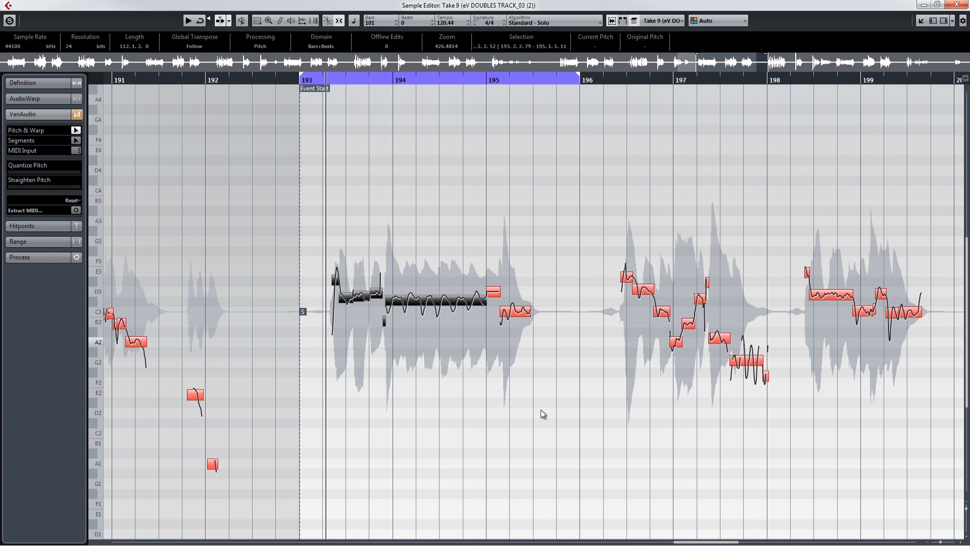
pyautogui.click(521, 450)
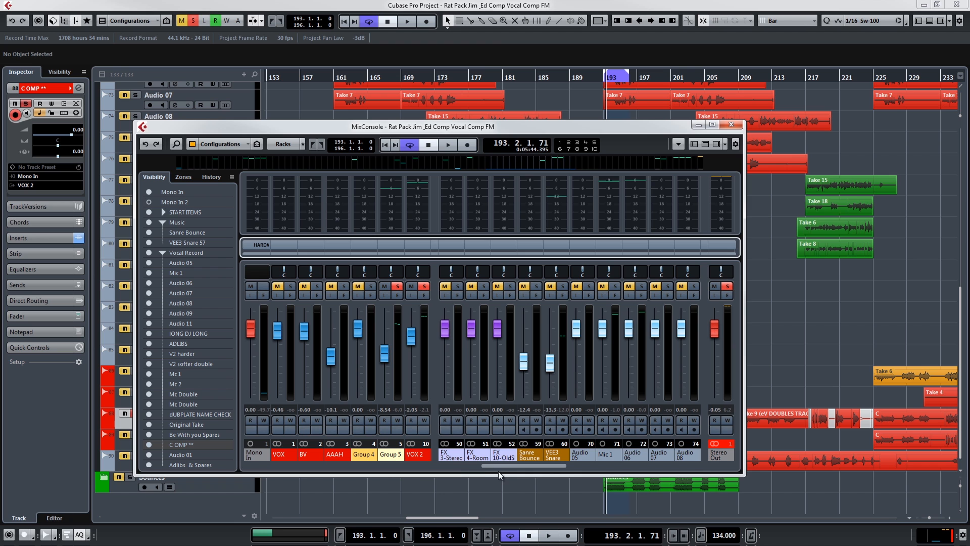
# Maximize the MixConsole, listen to the vocal through the VOX 2 channel's C1 gate insert, and close the gate window.
pyautogui.moveTo(499, 465); pyautogui.dragTo(611, 483)
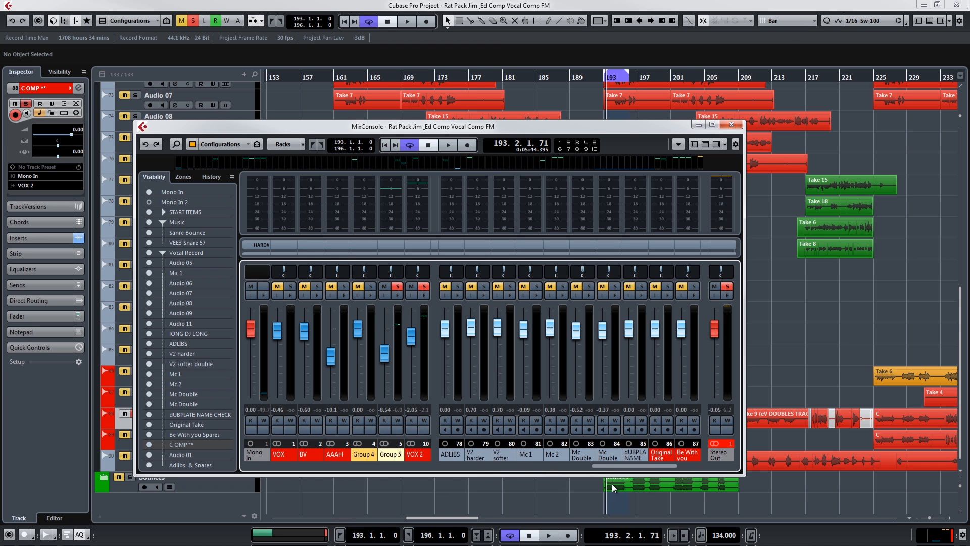
pyautogui.click(712, 124)
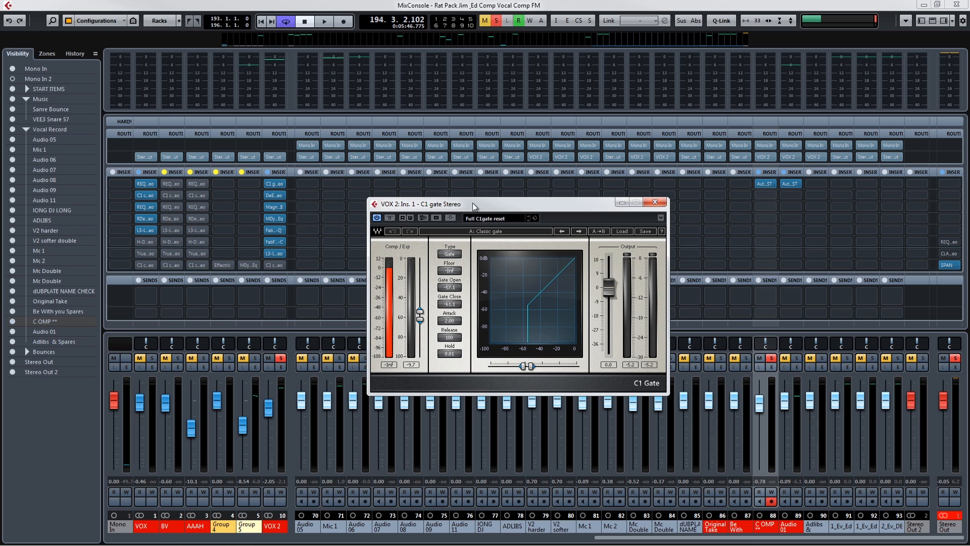
pyautogui.press('space')
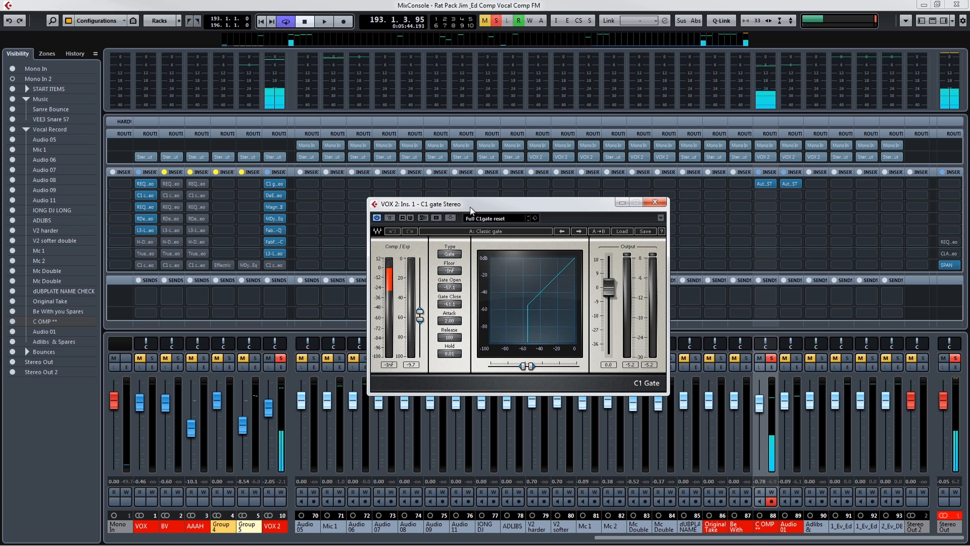
pyautogui.press('space')
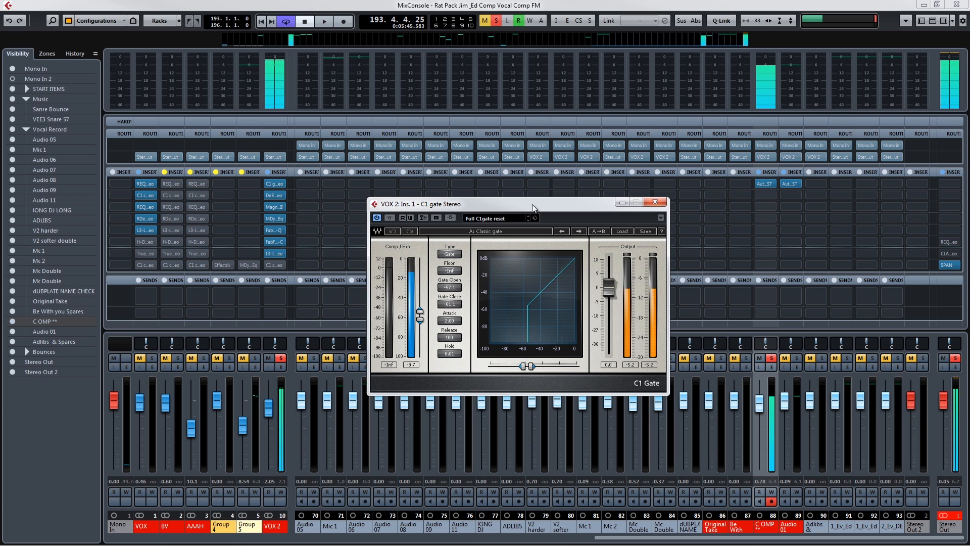
pyautogui.click(655, 202)
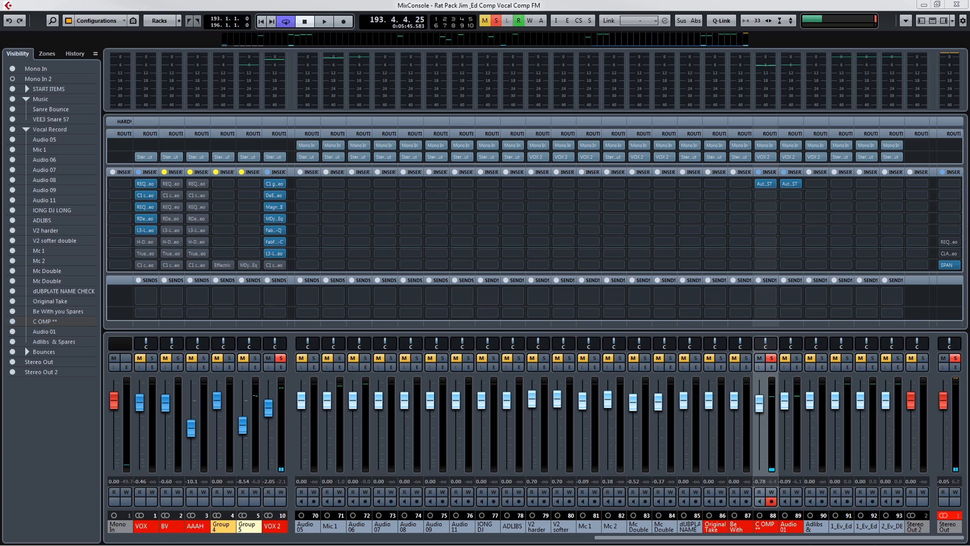
# Bring the VOX 2 channel's DeEsser window into view over the mixer and listen to the vocal through it.
pyautogui.moveTo(969, 193); pyautogui.dragTo(568, 192)
pyautogui.press('space')
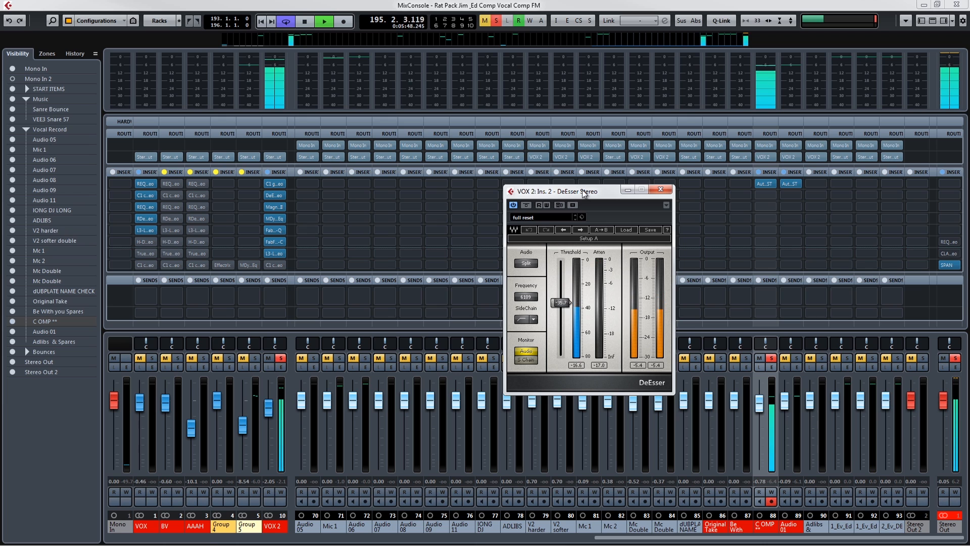
pyautogui.press('space')
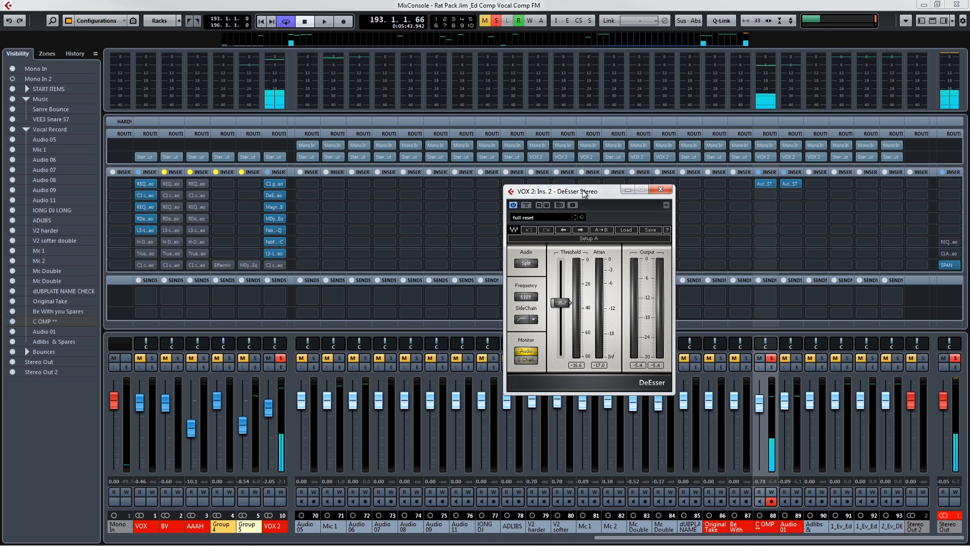
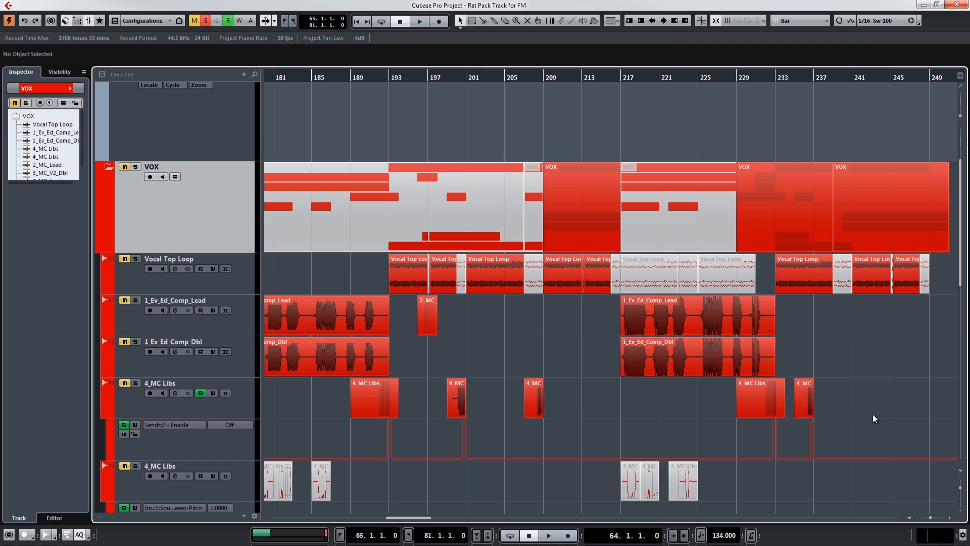
# Reduce the track heights so the expanded VOX folder's tracks and the DRUMS, BASS, INSTRUMENTS and FX folders all fit in view.
pyautogui.scroll(-5, 879, 367)
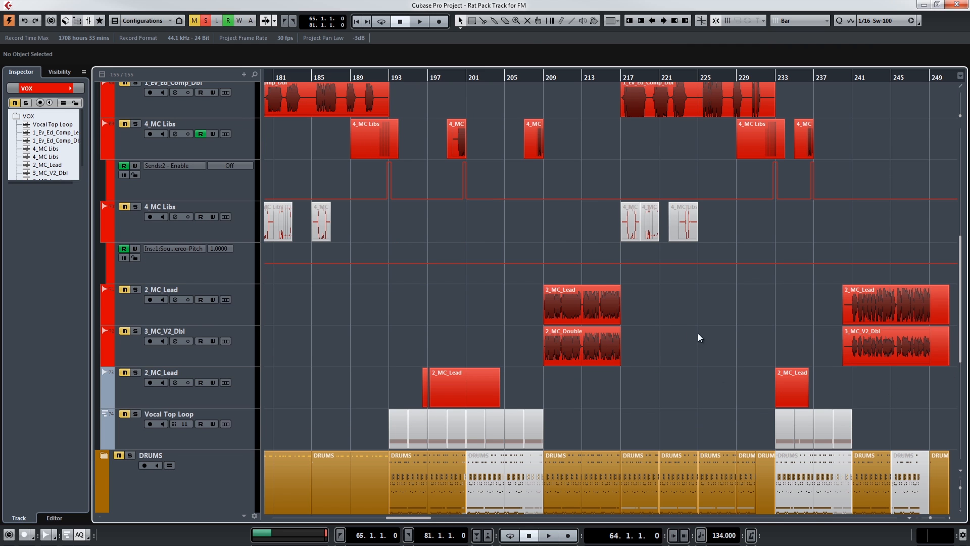
pyautogui.click(603, 338)
pyautogui.scroll(3, 656, 361)
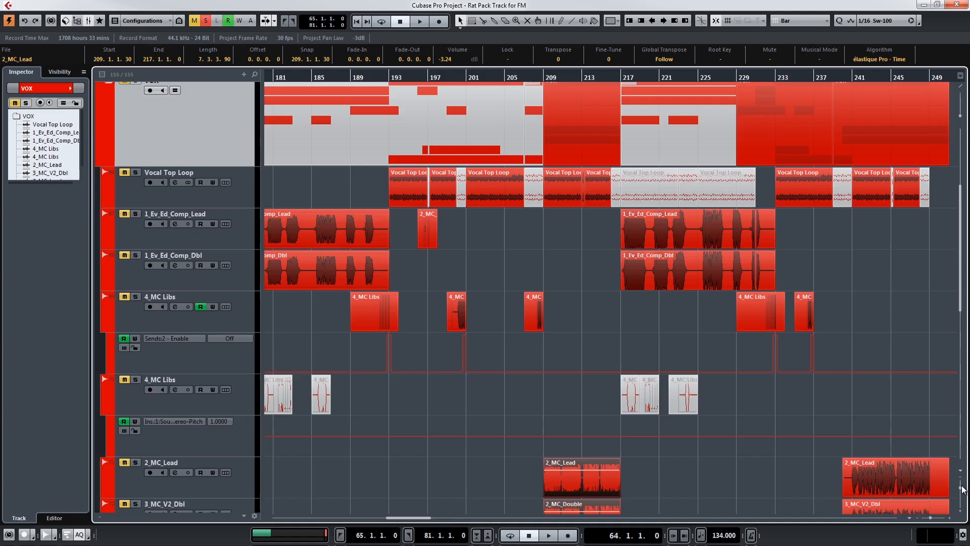
pyautogui.click(962, 489)
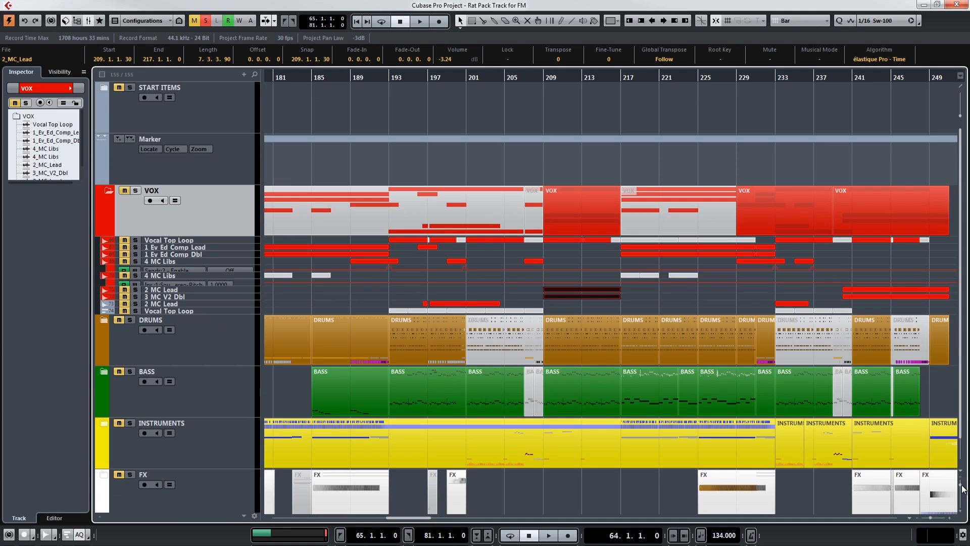
pyautogui.click(962, 489)
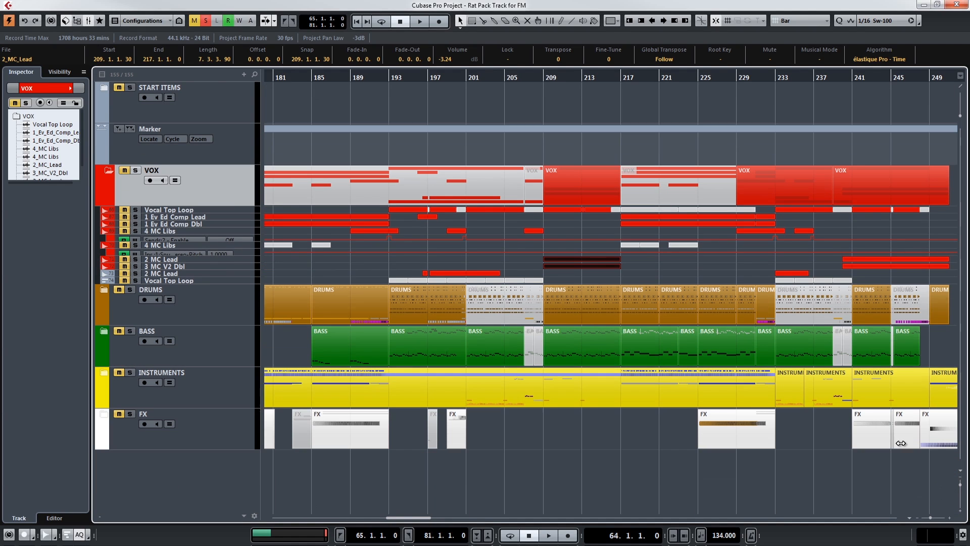
# Collapse and re-expand the VOX folder and look up its Vocals colour in the project's named colour list.
pyautogui.click(109, 171)
pyautogui.click(102, 171)
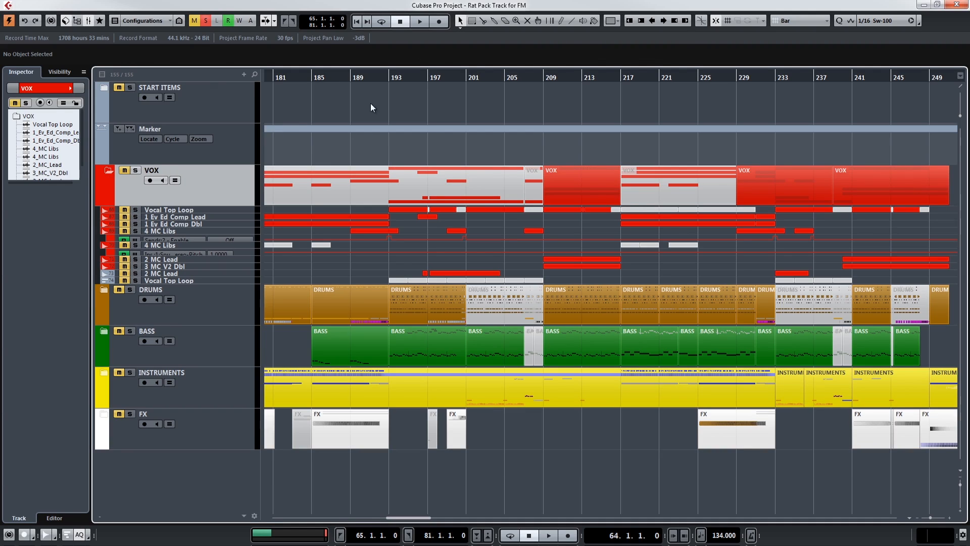
pyautogui.click(612, 23)
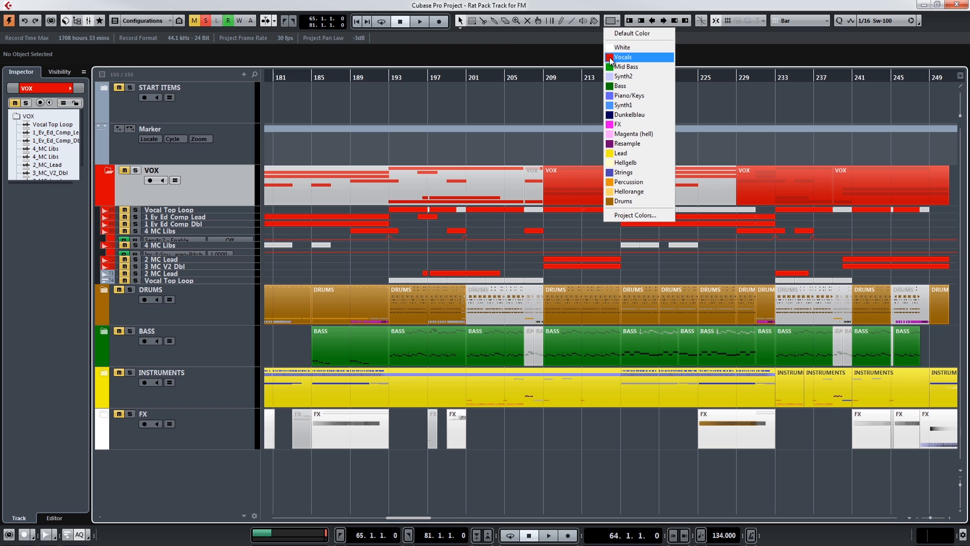
pyautogui.click(102, 290)
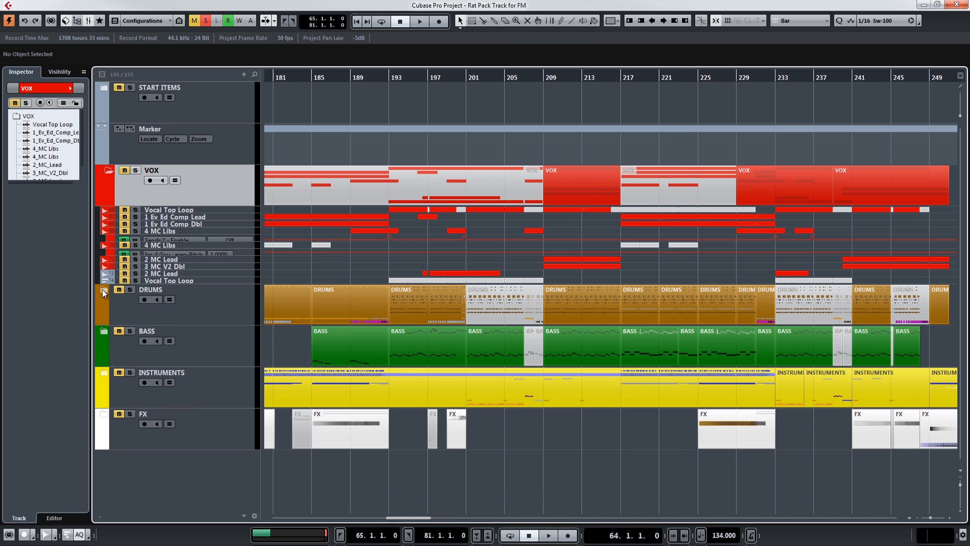
# Expand the DRUMS folder and compare its track colours with the Percussion and Drums entries in the project's colour list.
pyautogui.click(102, 289)
pyautogui.scroll(-1, 328, 364)
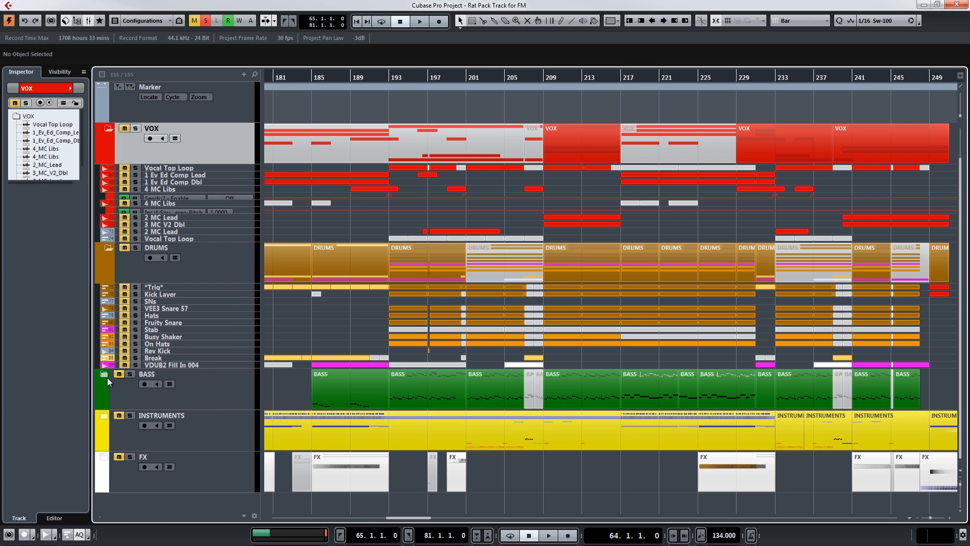
pyautogui.click(610, 21)
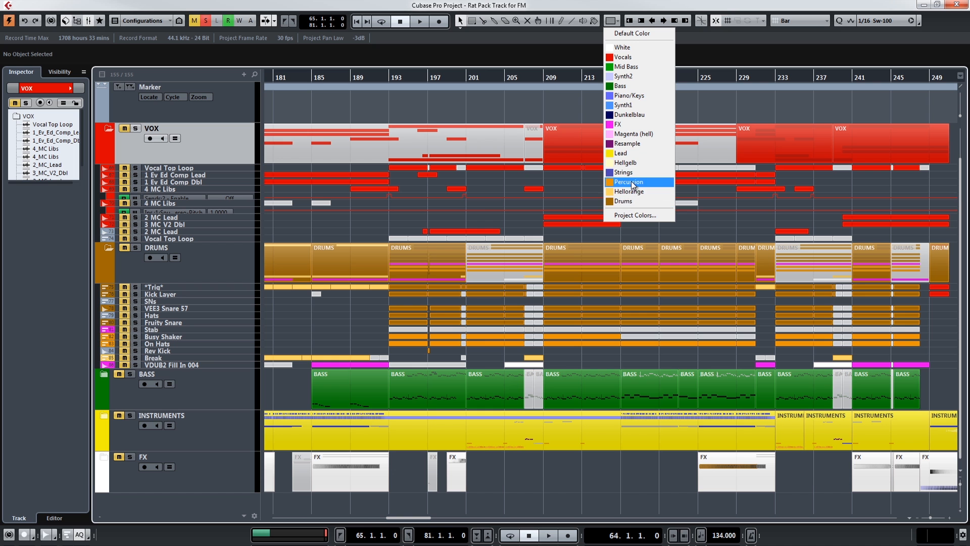
pyautogui.click(104, 375)
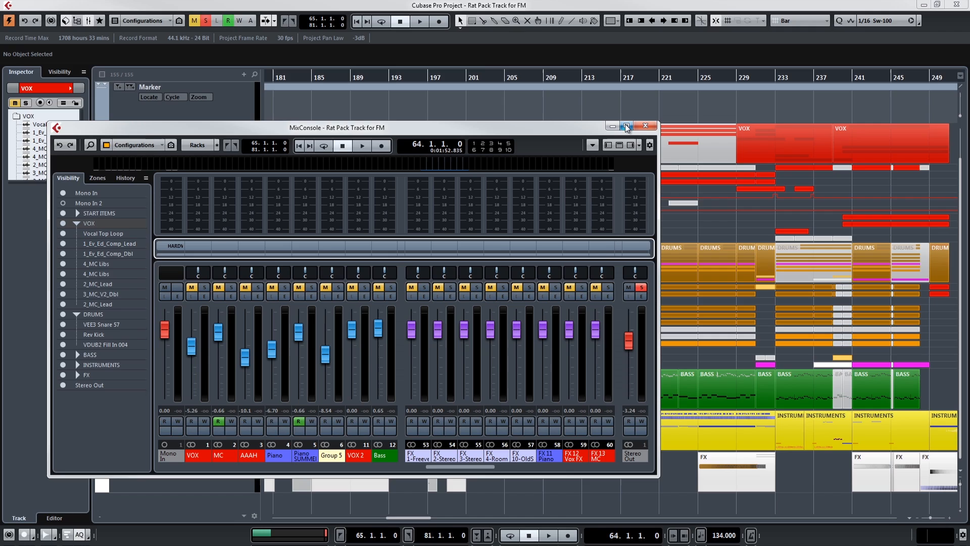
# Bring up the MixConsole and look along its colour-coded group and FX channels.
pyautogui.click(627, 126)
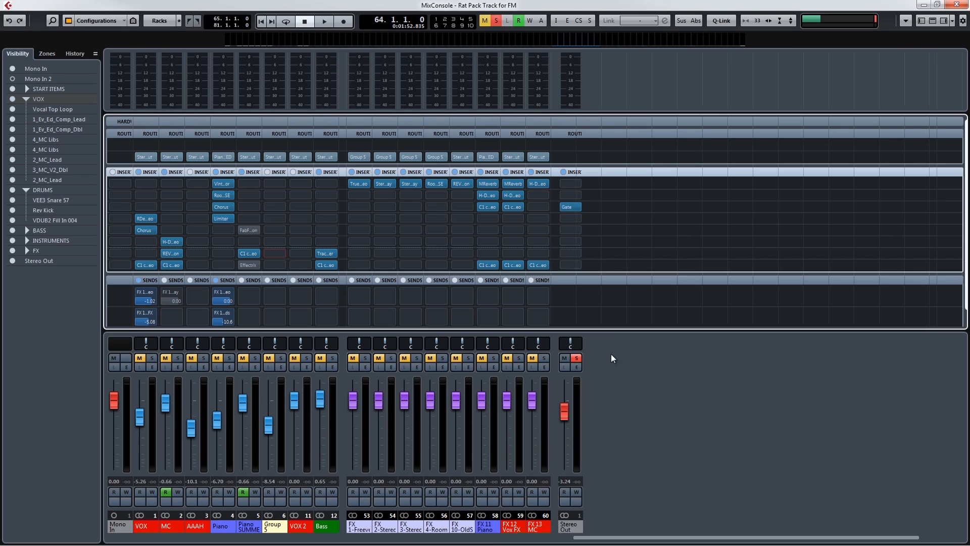
pyautogui.moveTo(589, 540); pyautogui.dragTo(535, 544)
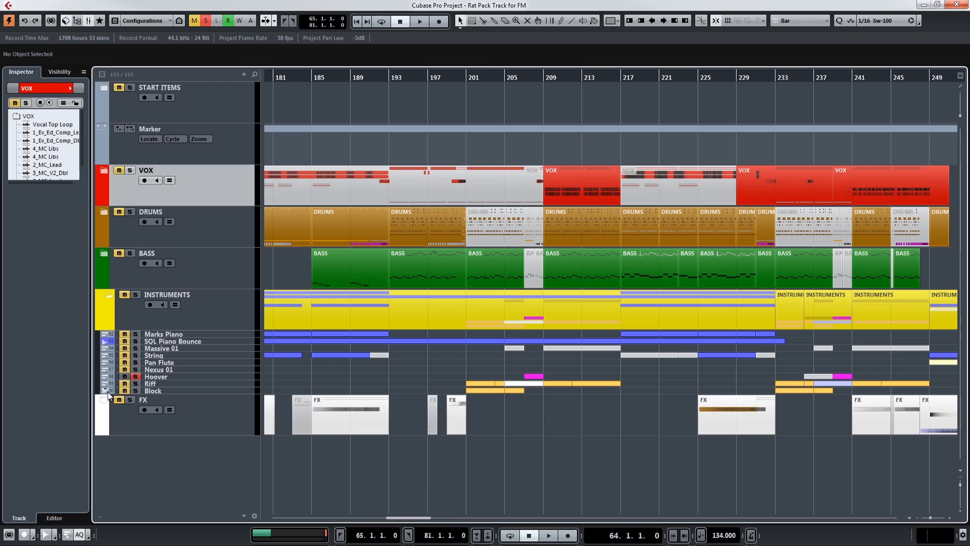
# Show and hide the VOX folder's tracks, expand the DRUMS folder and enlarge the track heights.
pyautogui.click(104, 170)
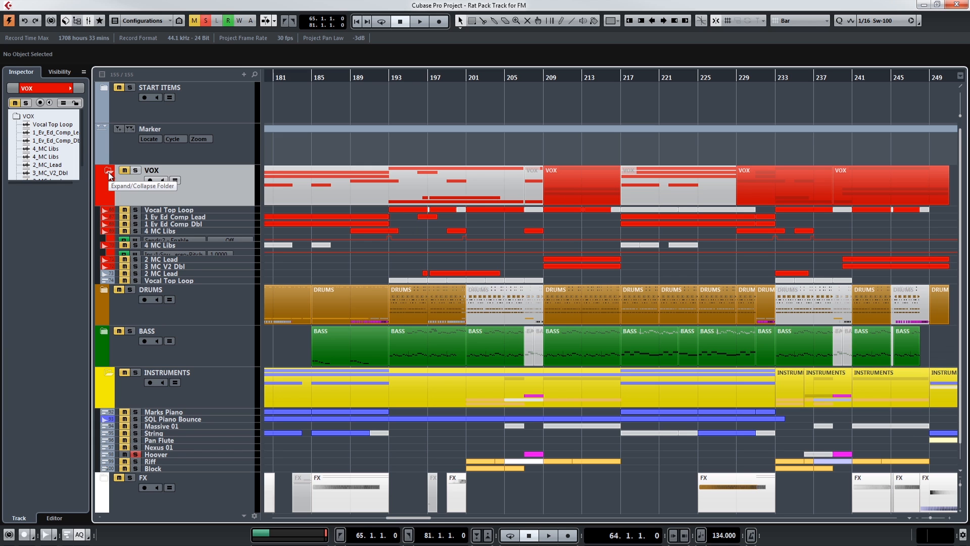
pyautogui.click(108, 172)
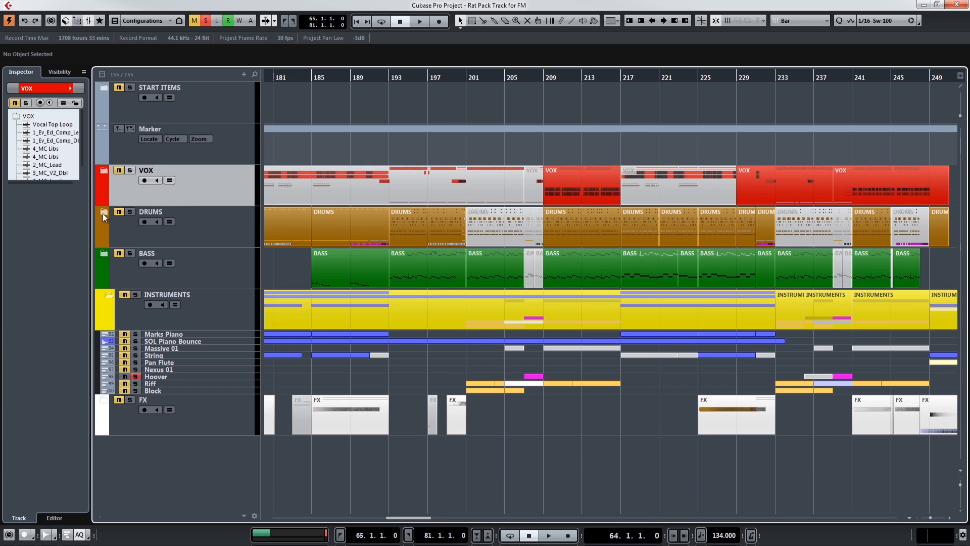
pyautogui.click(103, 215)
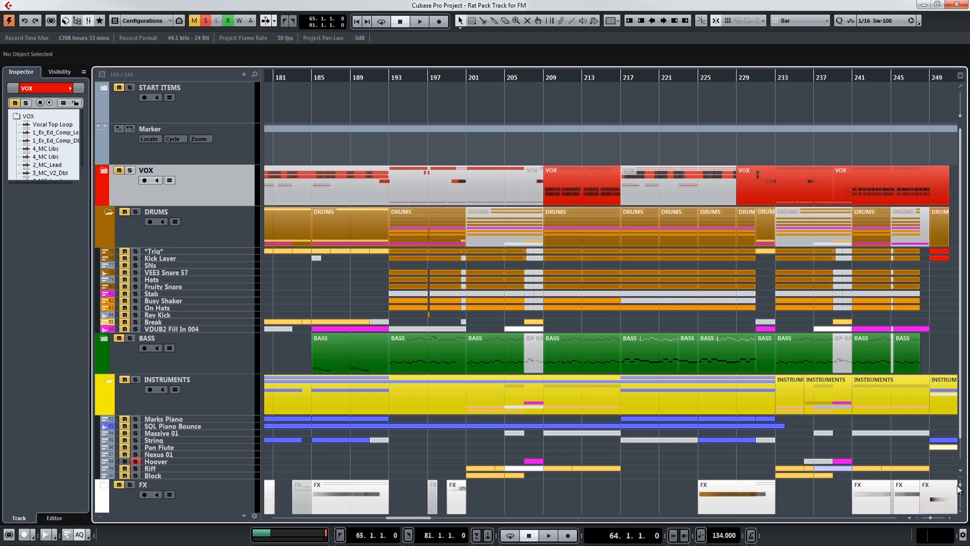
pyautogui.moveTo(959, 484); pyautogui.dragTo(959, 485)
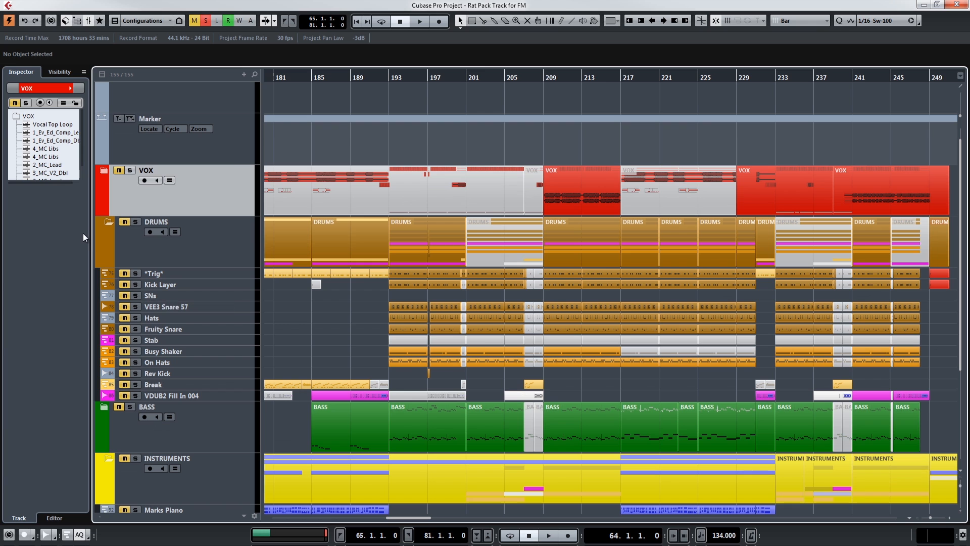
# Collapse the DRUMS and INSTRUMENTS folders and check inside the BASS and FX folders, leaving every folder closed.
pyautogui.click(105, 223)
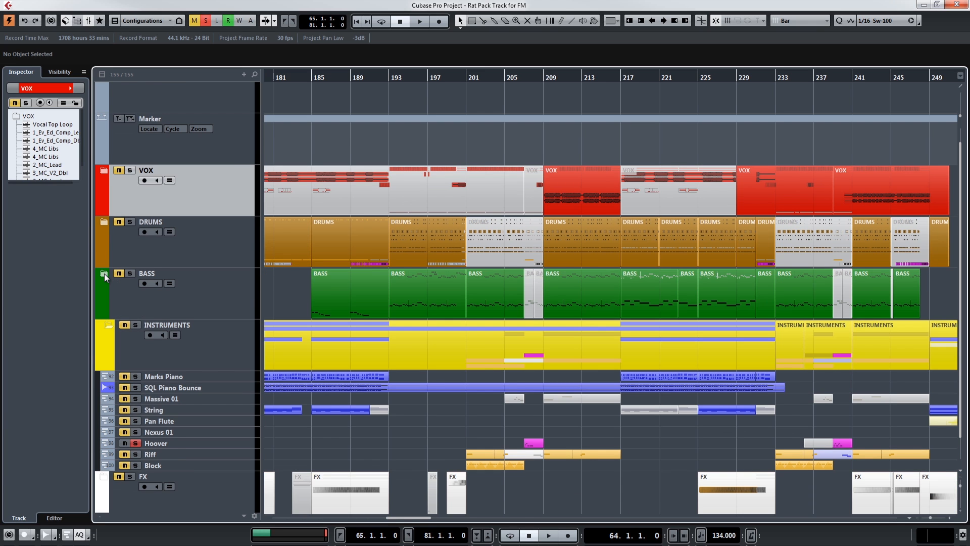
pyautogui.click(104, 273)
pyautogui.click(108, 294)
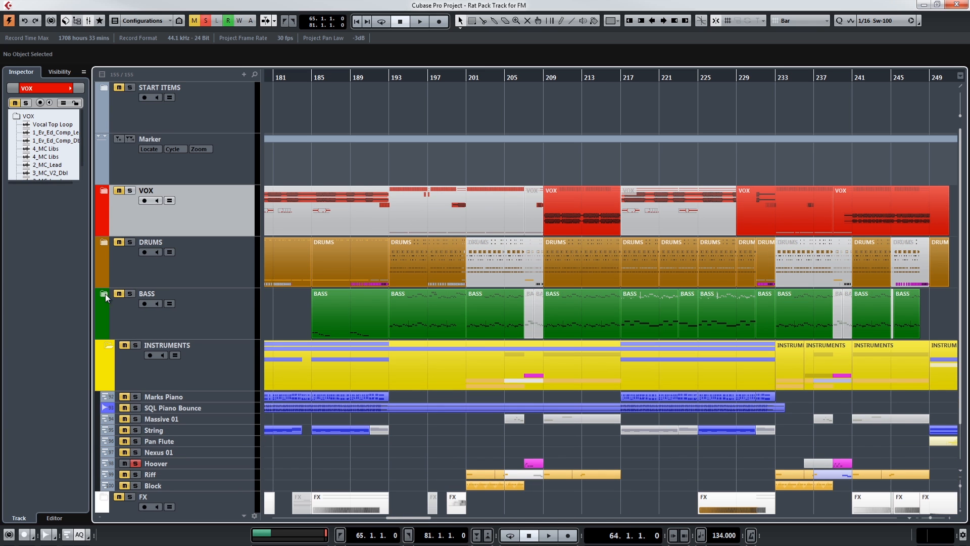
pyautogui.click(108, 348)
pyautogui.click(104, 396)
pyautogui.scroll(-1, 462, 471)
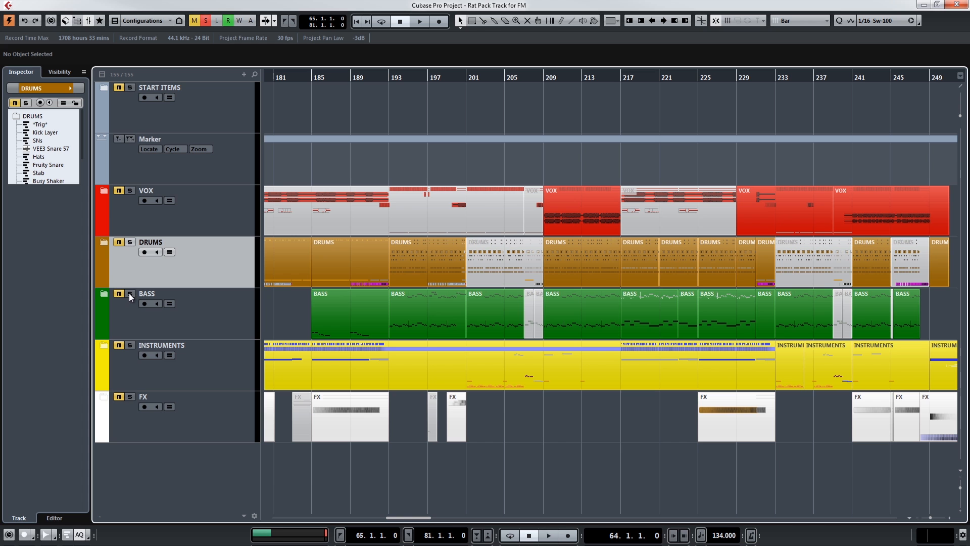
# Clear the solo from the INSTRUMENTS folder so that all folders are unmuted.
pyautogui.click(130, 346)
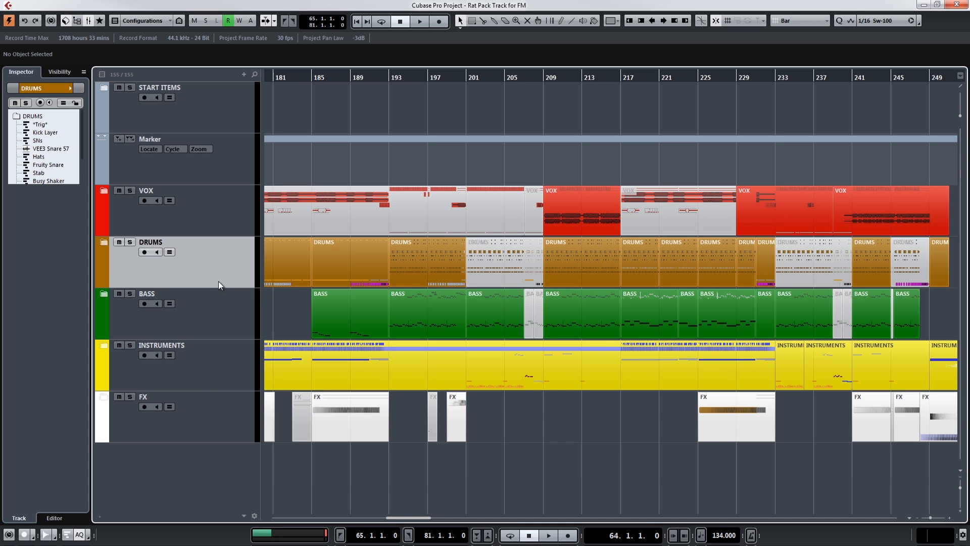
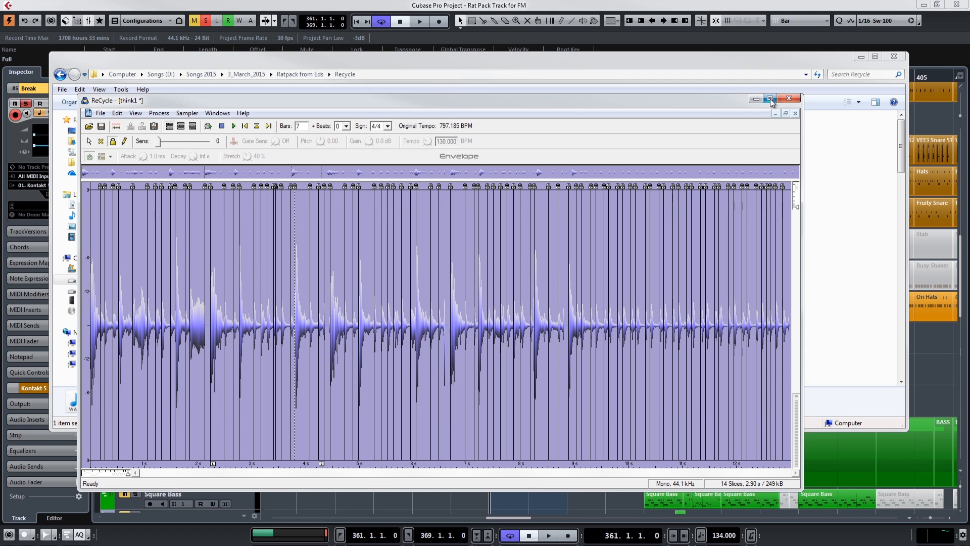
# Leave the think1 loop in ReCycle and close the Recycle folder window with the exported slices to return to Cubase.
pyautogui.click(770, 99)
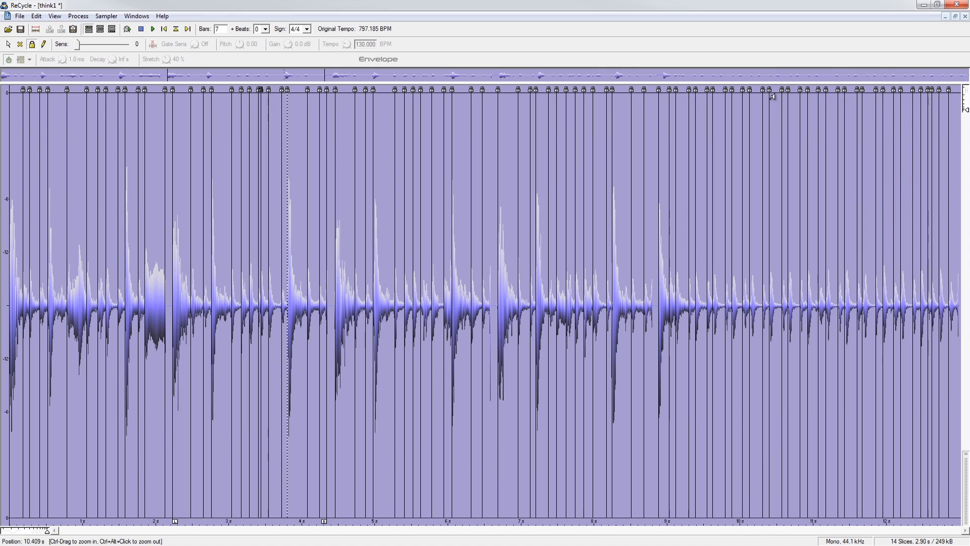
pyautogui.click(937, 5)
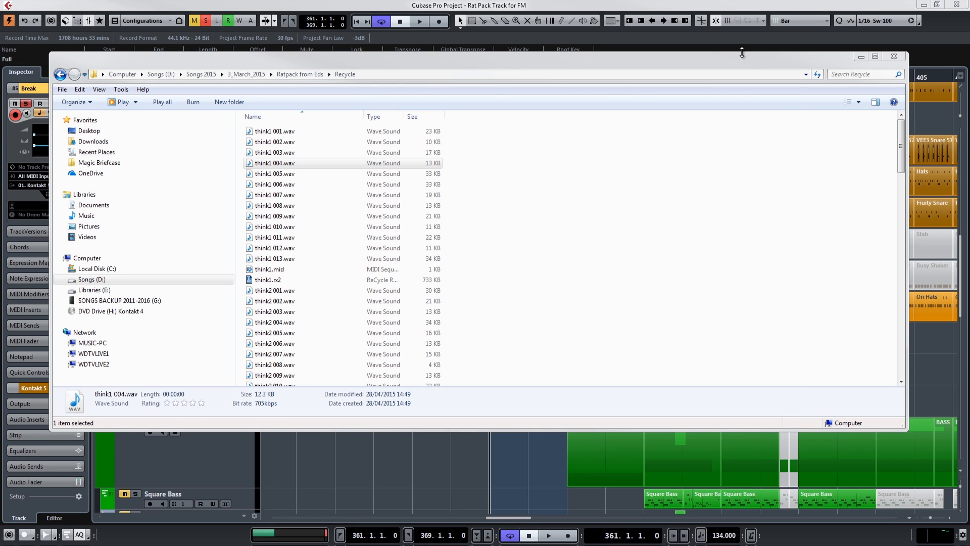
pyautogui.click(893, 56)
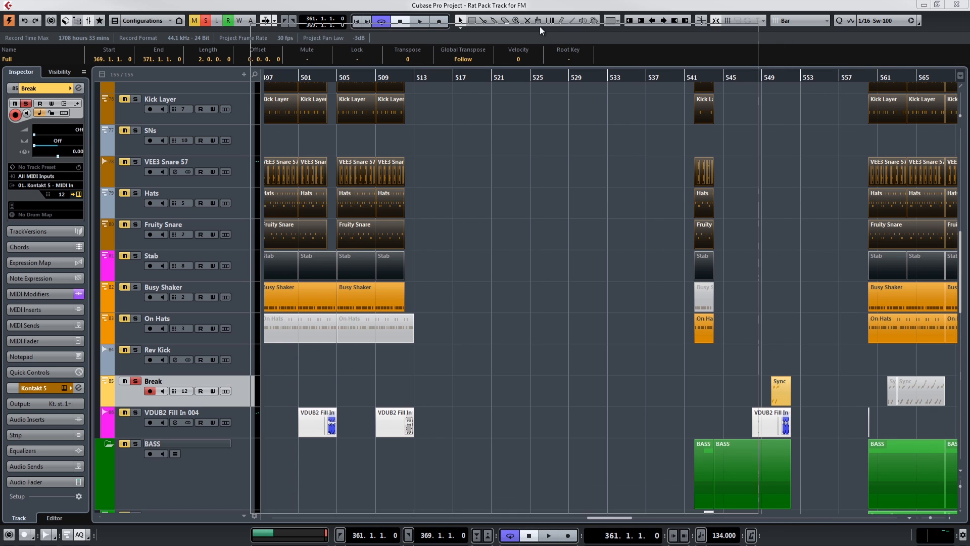
# Reposition the Kontakt window and check the slices mapped across the keys in the Breaks instrument, including think2 001.wav and think2 012.wav.
pyautogui.moveTo(540, 26); pyautogui.dragTo(529, 28)
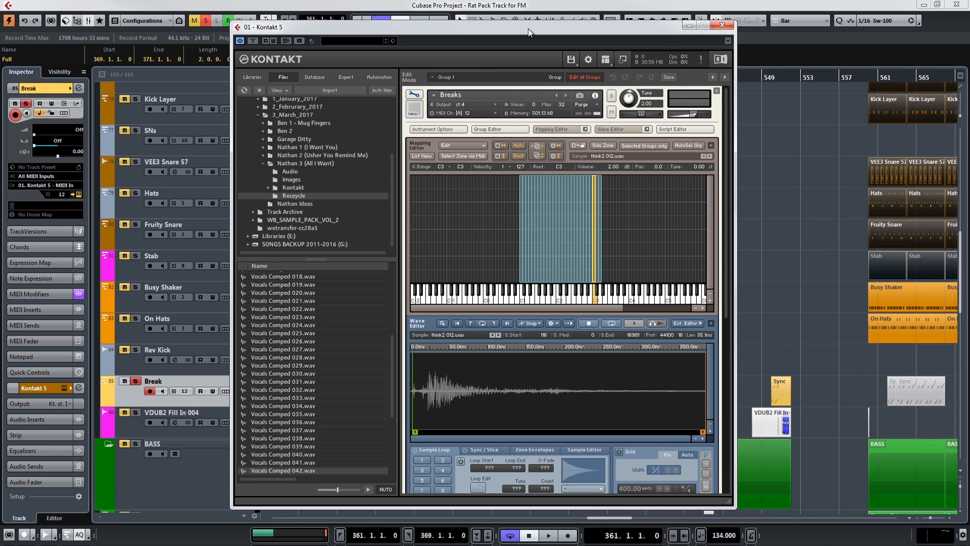
pyautogui.click(474, 204)
pyautogui.click(527, 228)
pyautogui.click(560, 235)
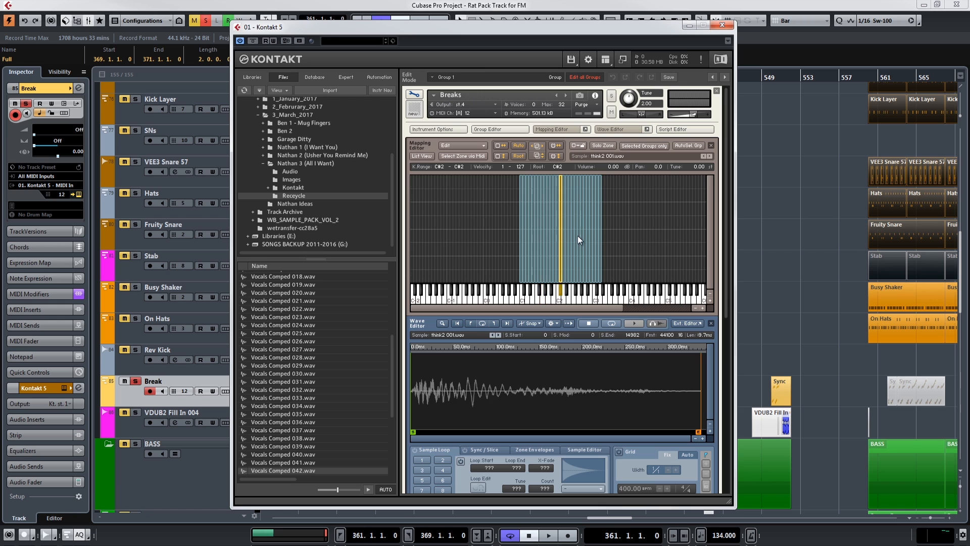
pyautogui.click(593, 231)
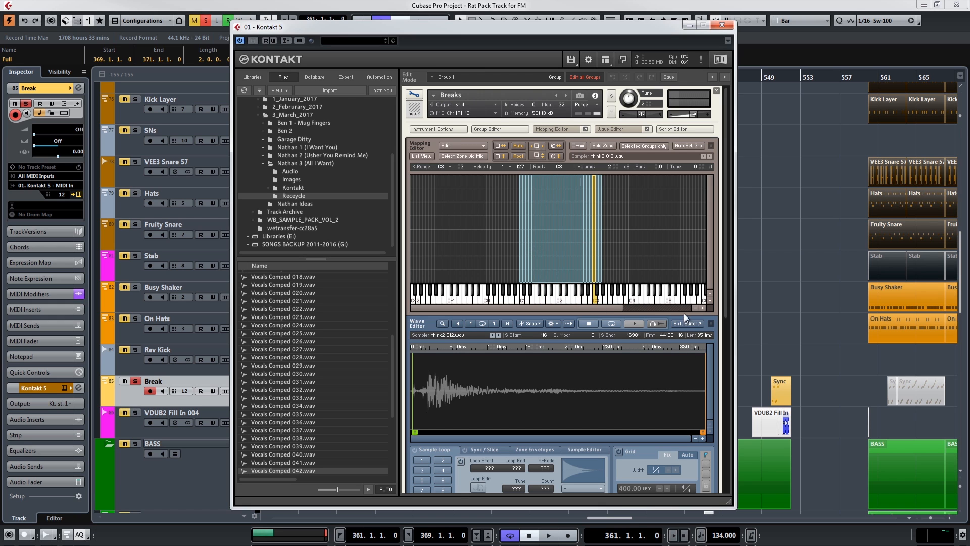
# Widen the Breaks key zones in the Mapping Editor and select the think1 002.wav slice to view its waveform.
pyautogui.click(704, 307)
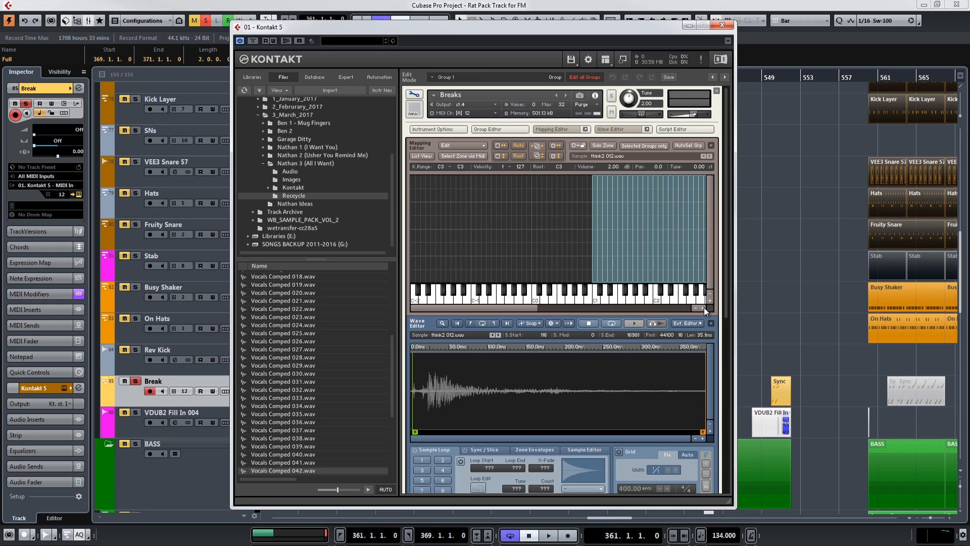
pyautogui.moveTo(518, 305); pyautogui.dragTo(569, 307)
pyautogui.click(483, 246)
pyautogui.click(490, 249)
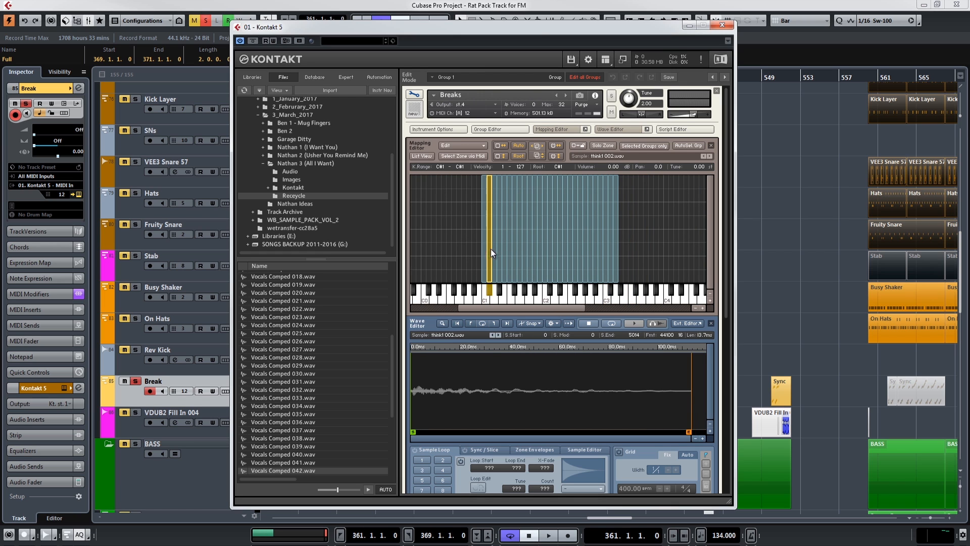
# Move the Kontakt window aside and view the waveforms of the think1 004, 001, 005 and 007 slices.
pyautogui.moveTo(529, 29); pyautogui.dragTo(548, 26)
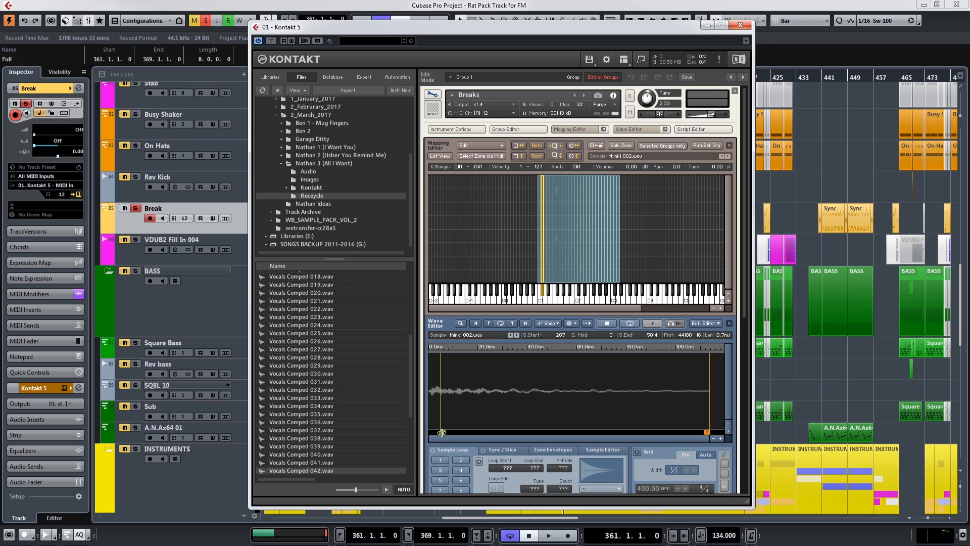
pyautogui.click(548, 261)
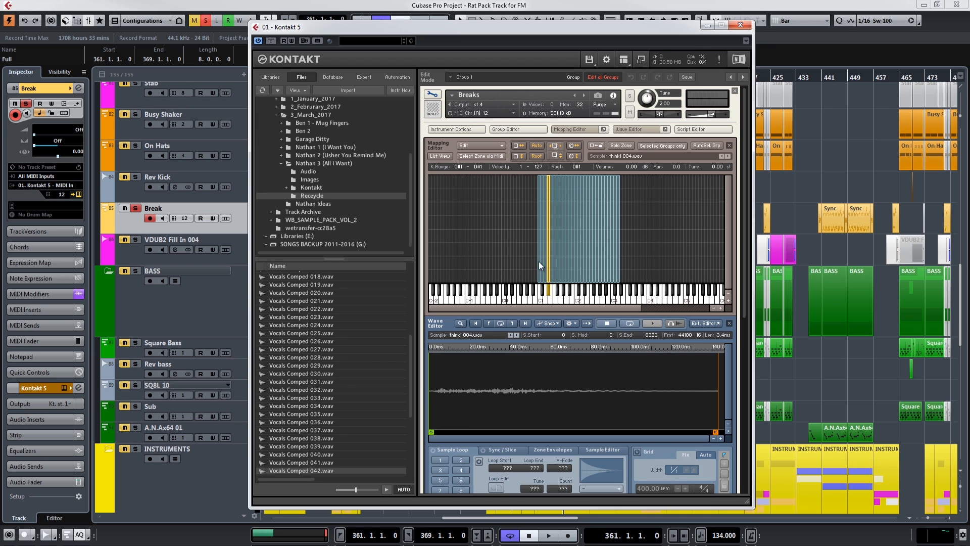
pyautogui.click(539, 259)
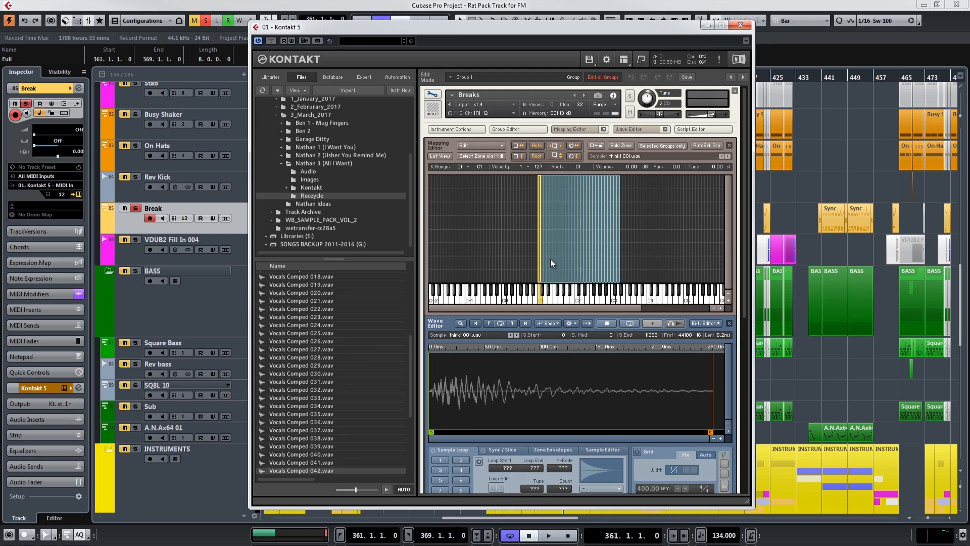
pyautogui.click(550, 260)
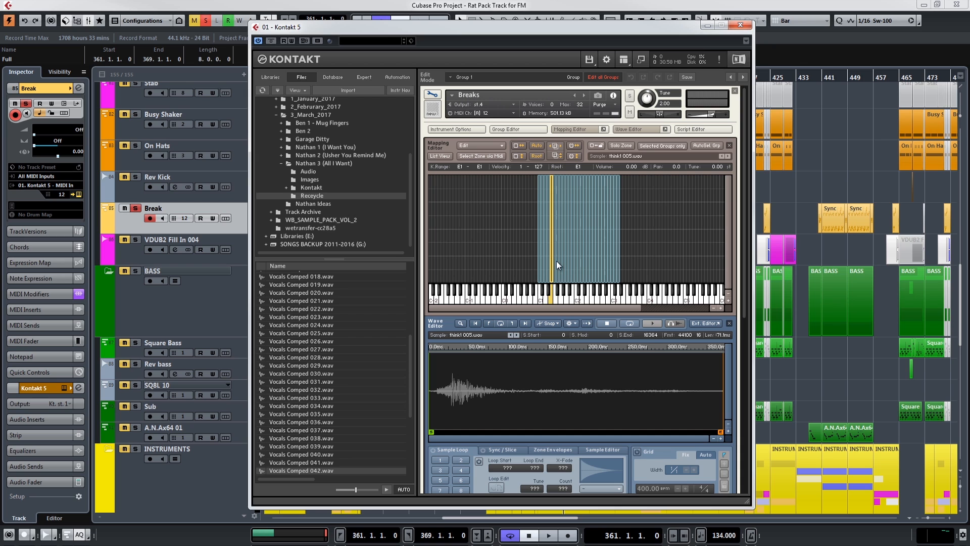
pyautogui.click(556, 261)
# Widen the Breaks key zones and move the sample start later in think1 001.wav and in a nearby slice.
pyautogui.click(720, 309)
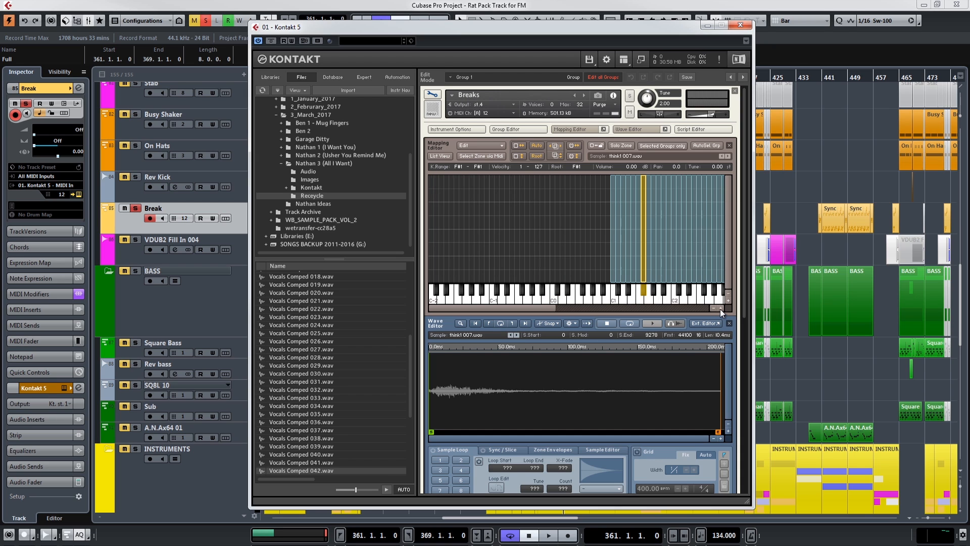
pyautogui.moveTo(543, 307); pyautogui.dragTo(580, 307)
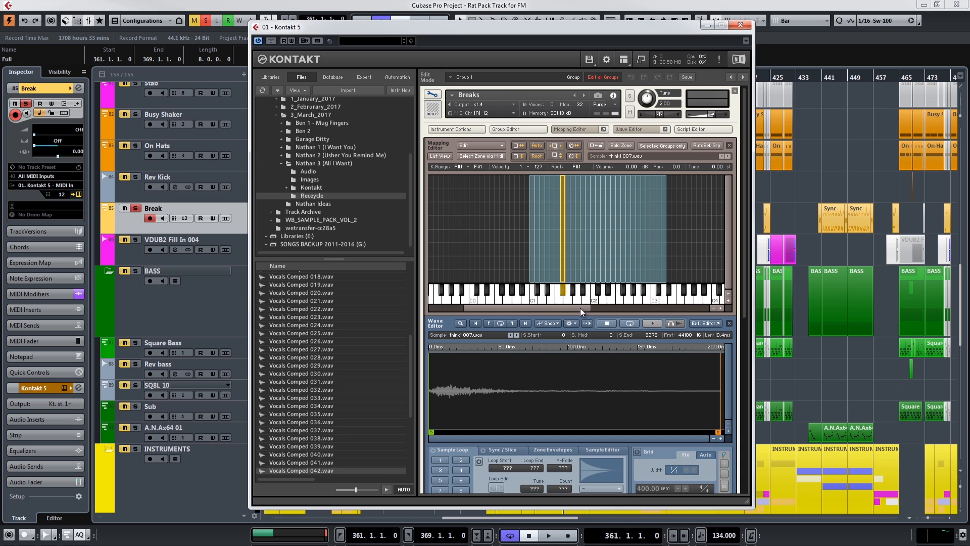
pyautogui.click(531, 250)
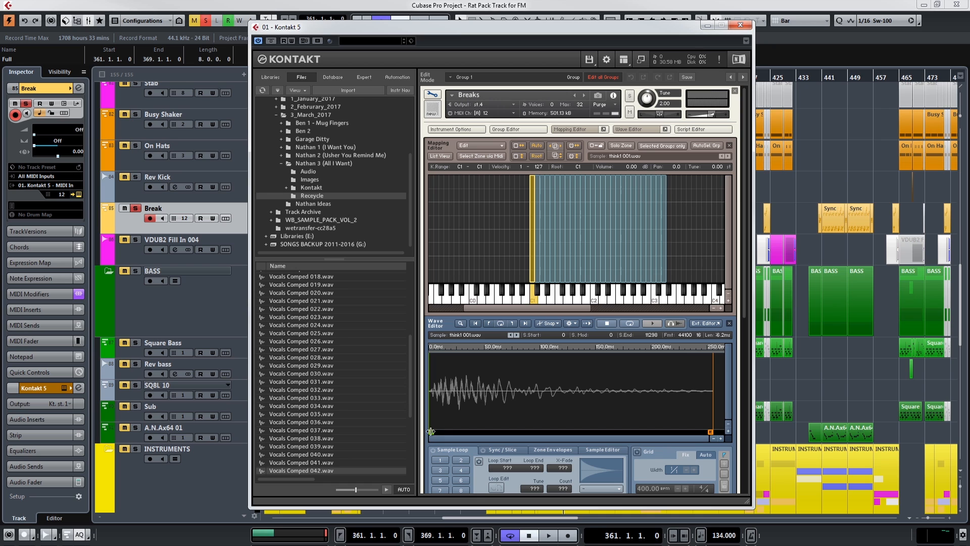
pyautogui.moveTo(430, 431); pyautogui.dragTo(455, 432)
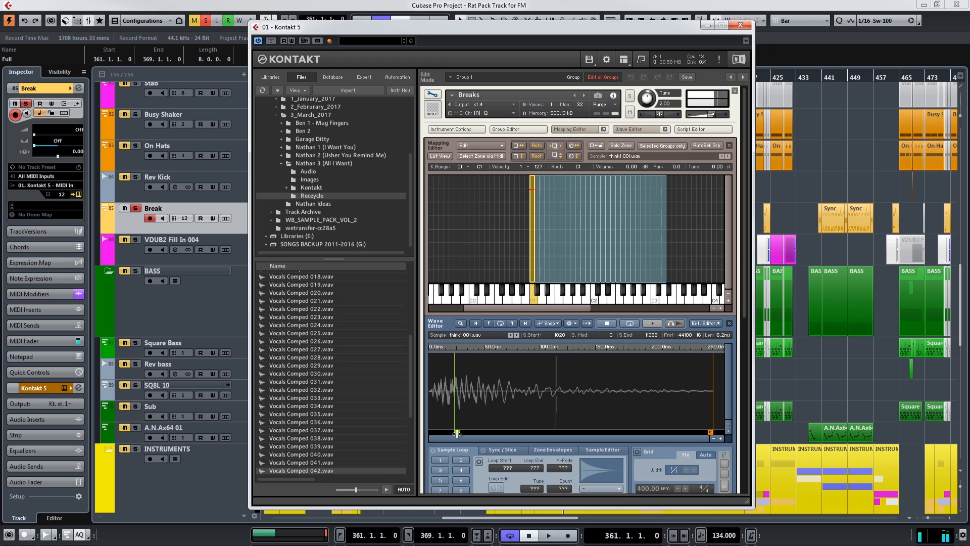
pyautogui.click(551, 204)
pyautogui.moveTo(432, 432); pyautogui.dragTo(439, 432)
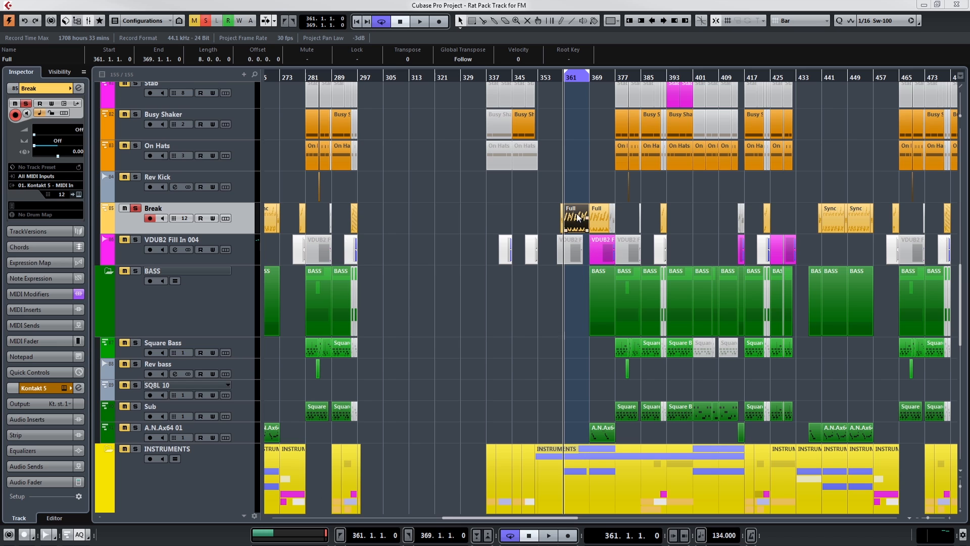
# Open the Break track's Full part in the Key Editor and loop playback over bar 361 only.
pyautogui.doubleClick(577, 216)
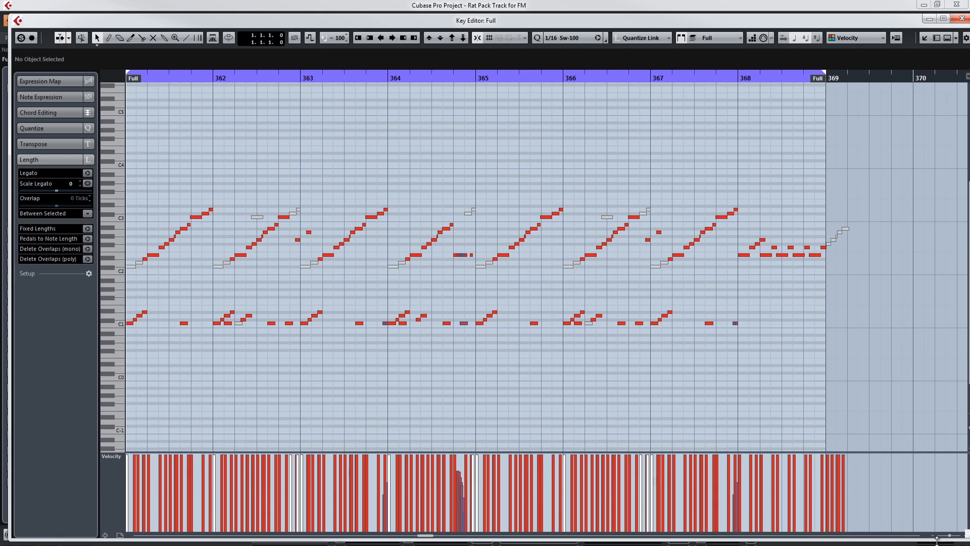
pyautogui.moveTo(950, 535); pyautogui.dragTo(951, 535)
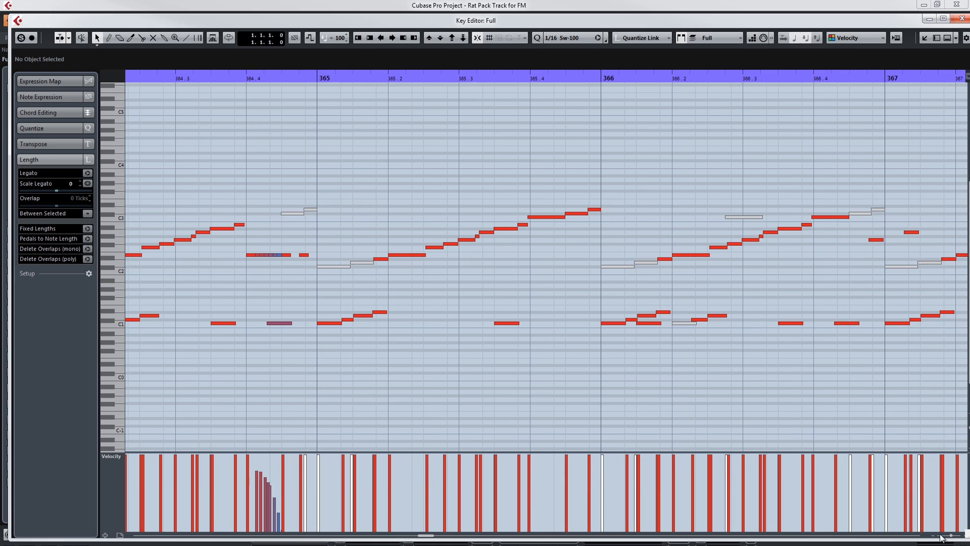
pyautogui.moveTo(425, 537); pyautogui.dragTo(422, 539)
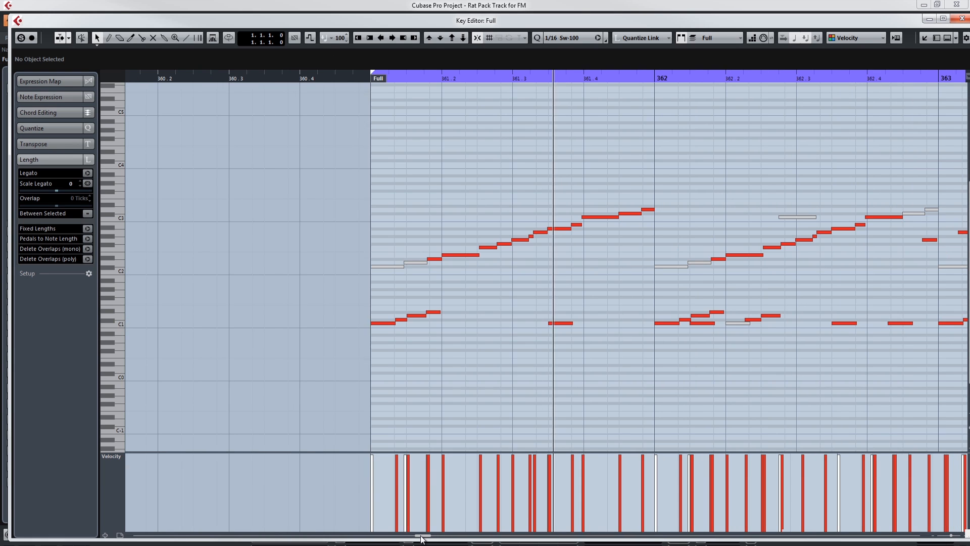
pyautogui.keyDown('alt'); pyautogui.click(654, 78); pyautogui.keyUp('alt')
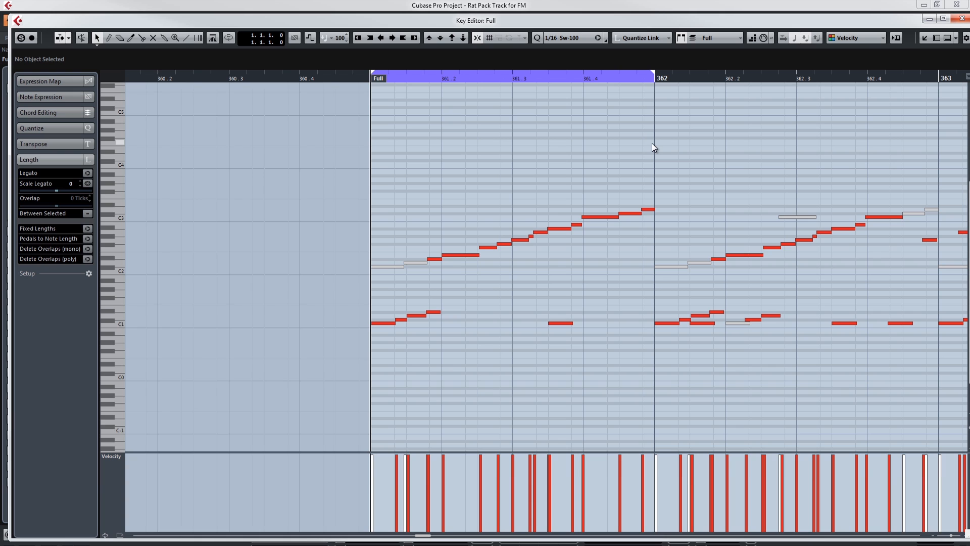
pyautogui.press('space')
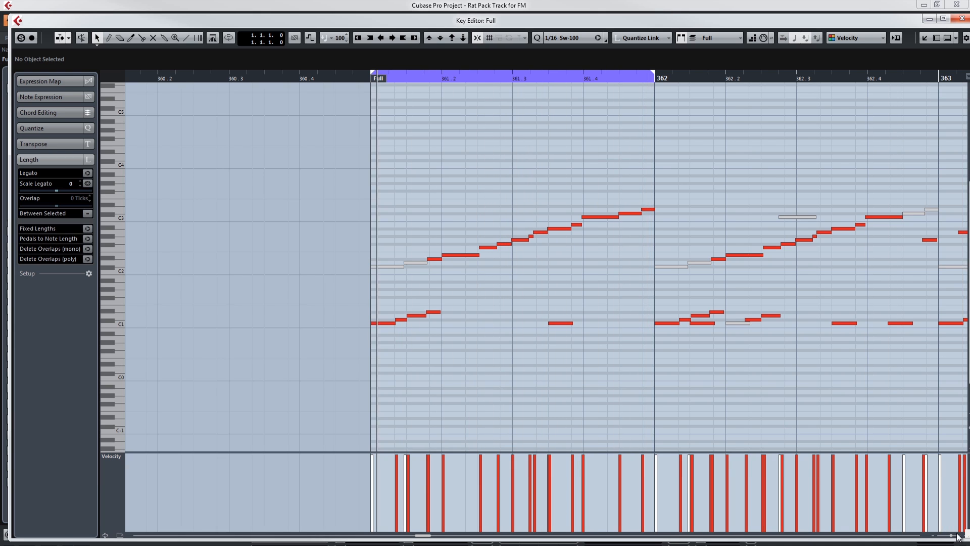
# Extend the playback loop's end to bar 365 and on to bar 369 while the break pattern plays.
pyautogui.moveTo(951, 535); pyautogui.dragTo(949, 535)
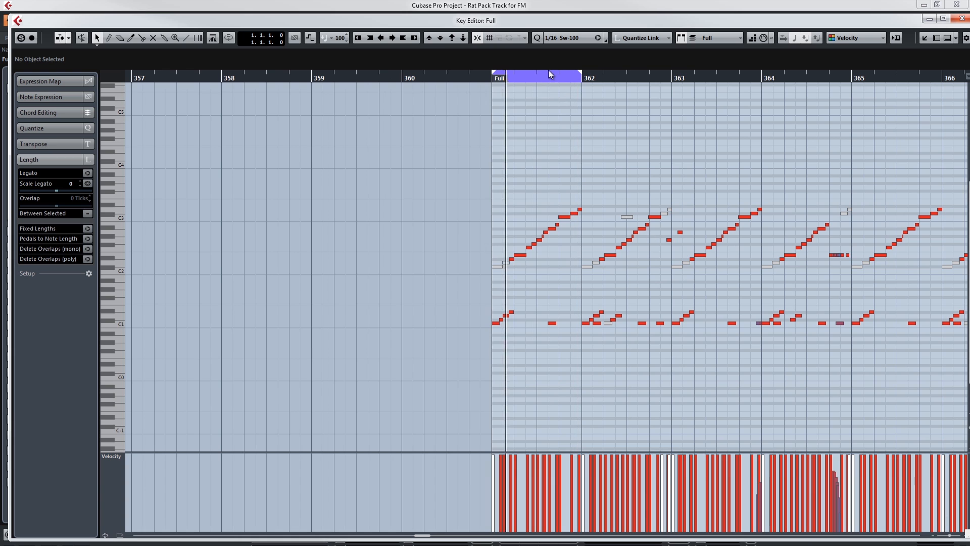
pyautogui.moveTo(582, 75); pyautogui.dragTo(857, 77)
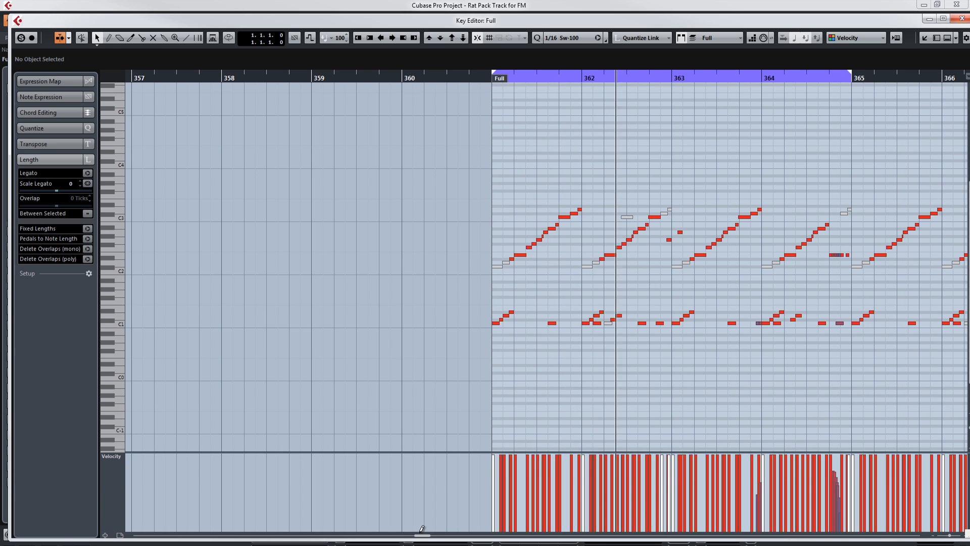
pyautogui.moveTo(422, 538); pyautogui.dragTo(426, 538)
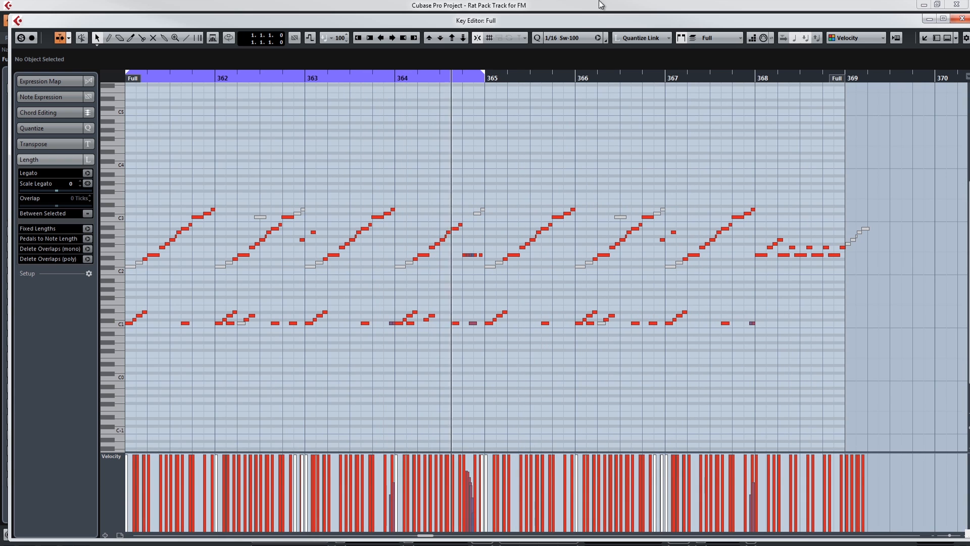
pyautogui.moveTo(481, 75); pyautogui.dragTo(847, 76)
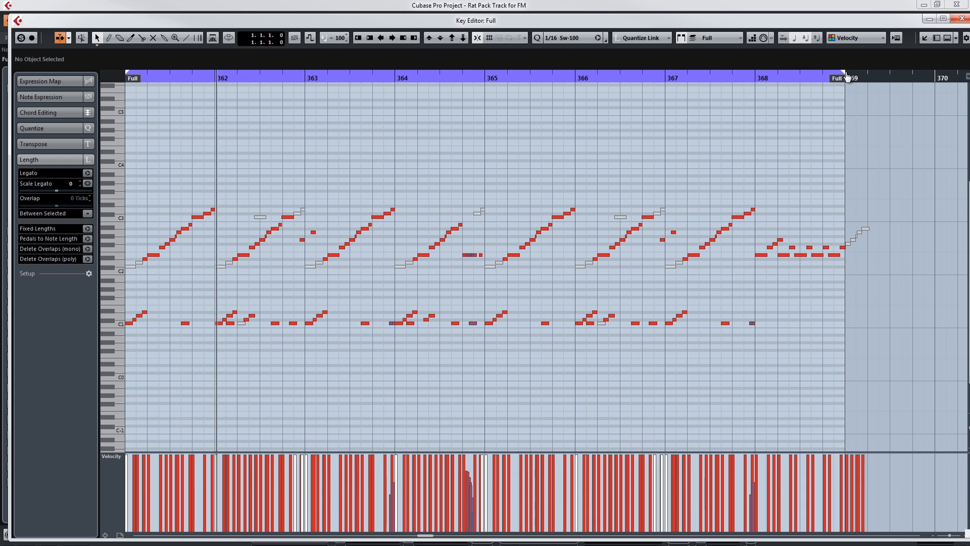
# Move the playback loop's start to bar 367 and close the Key Editor.
pyautogui.keyDown('ctrl'); pyautogui.click(667, 78); pyautogui.keyUp('ctrl')
pyautogui.click(665, 79)
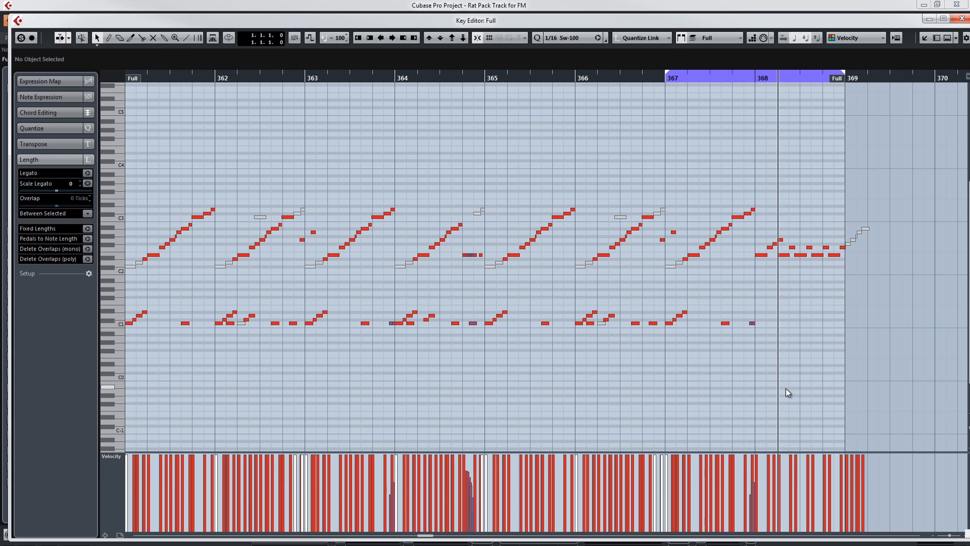
pyautogui.click(962, 20)
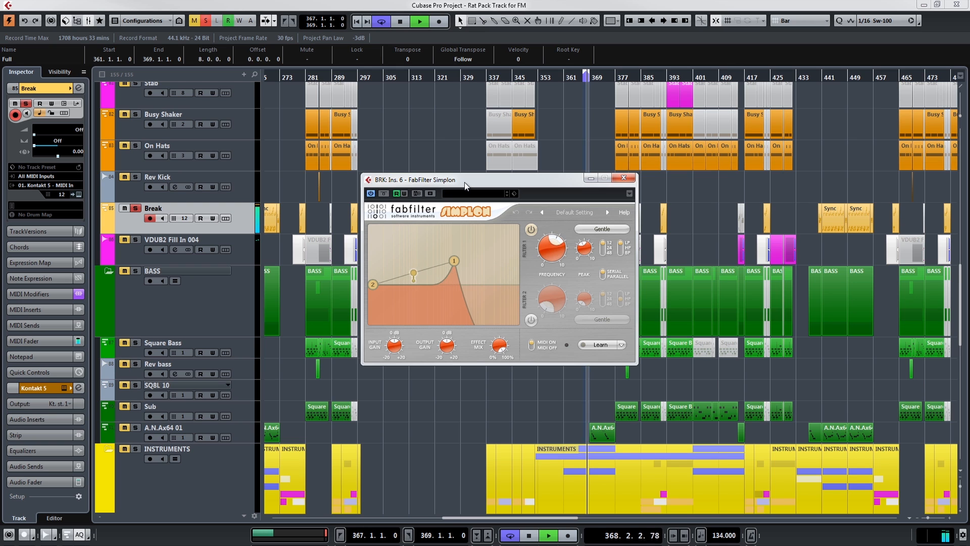
# Close the break's FabFilter Simplon filter and set the Breaks instrument's tuning in Kontakt to 2.00.
pyautogui.click(622, 179)
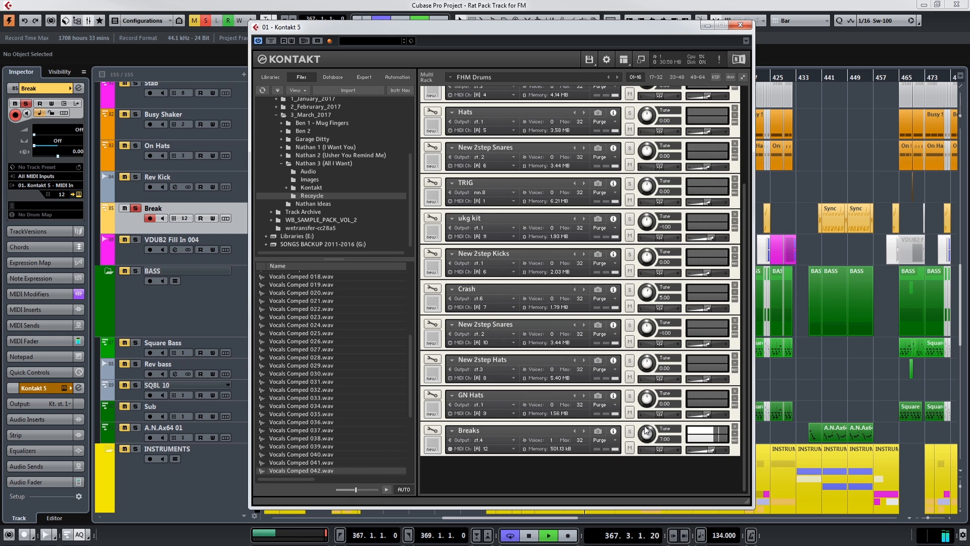
pyautogui.moveTo(644, 420); pyautogui.dragTo(647, 440)
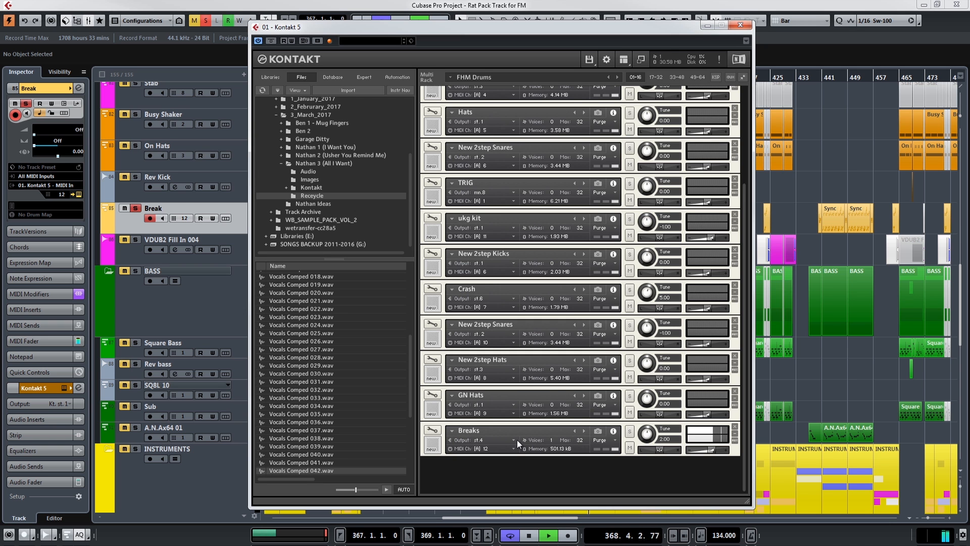
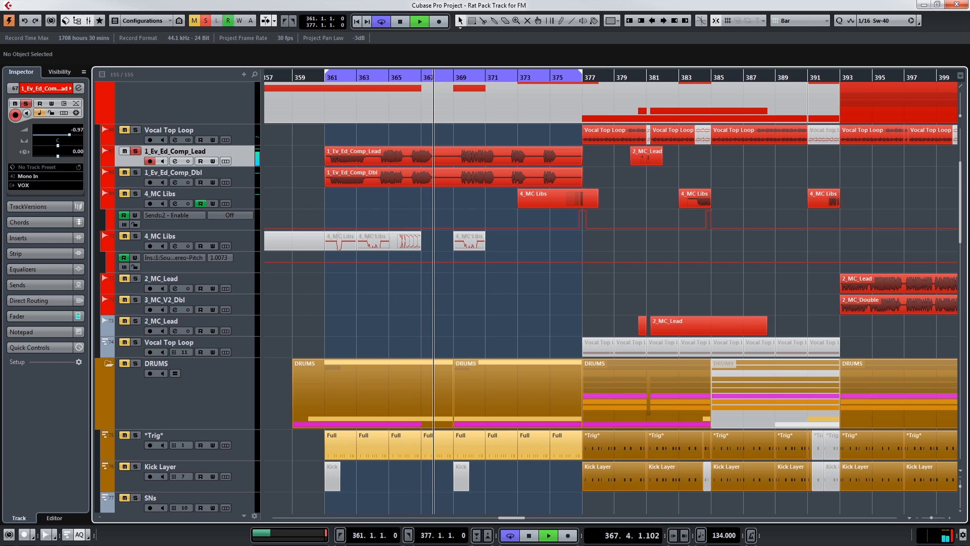
# Open the MixConsole and play the soloed vocals briefly through their effect channels.
pyautogui.press('space')
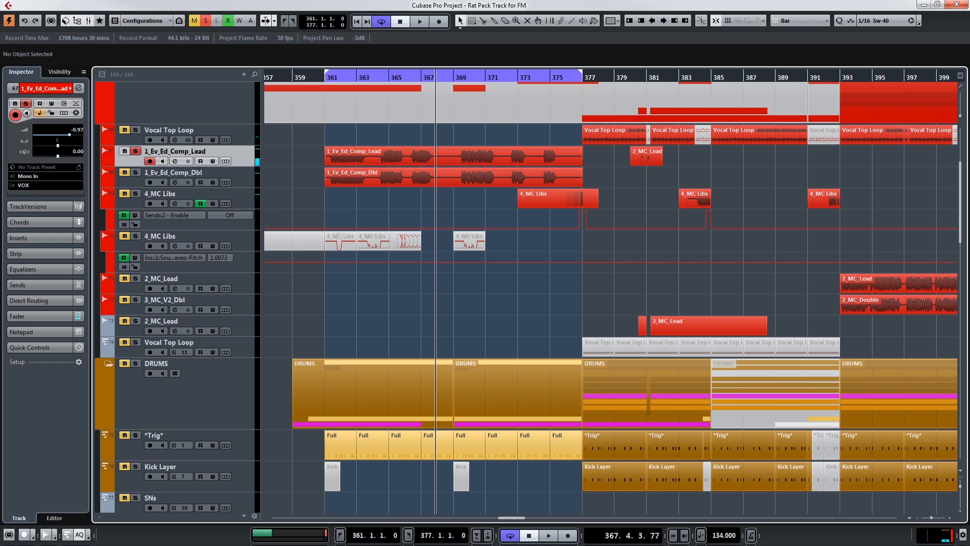
pyautogui.press('F3')
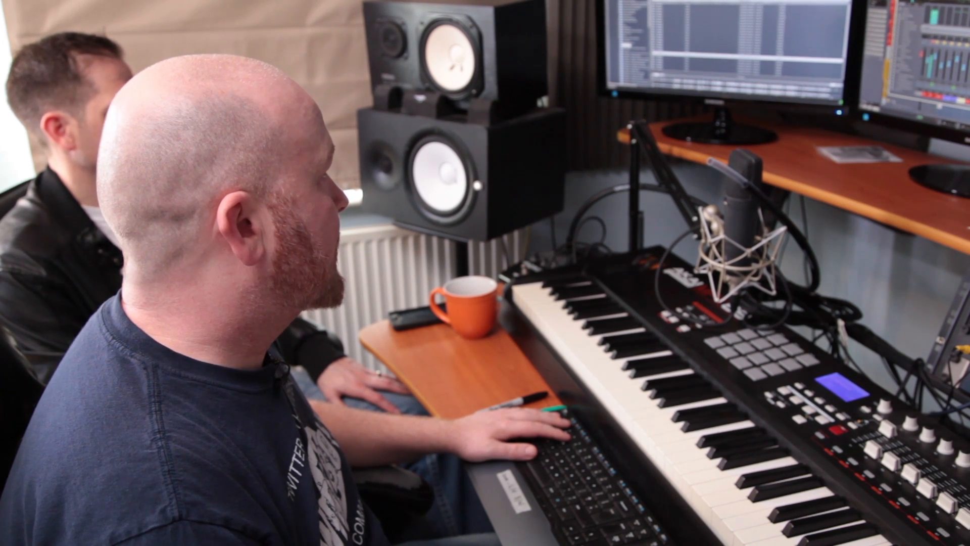
pyautogui.press('F3')
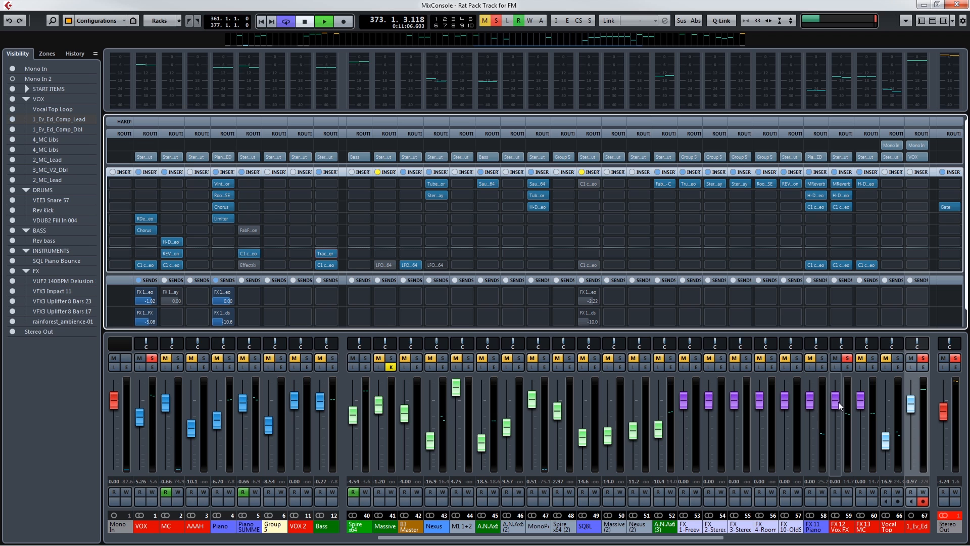
pyautogui.press('space')
pyautogui.press('space')
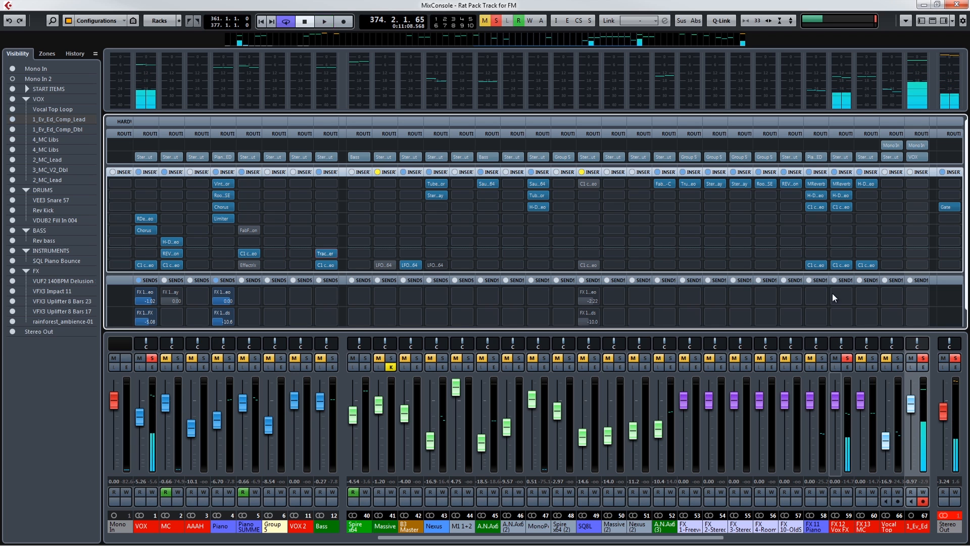
# Examine the MReverb and H-Delay inserts on the FX 12 Vox FX channel.
pyautogui.doubleClick(840, 184)
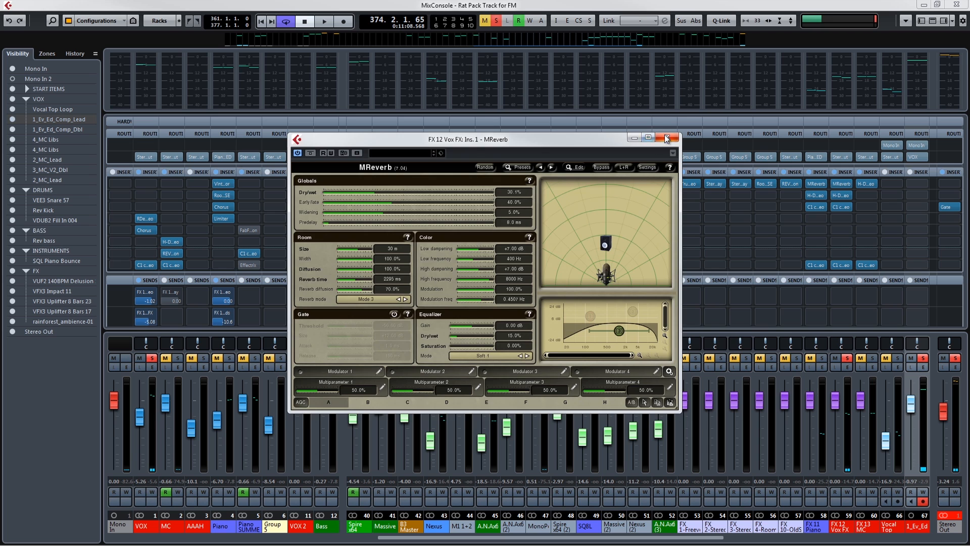
pyautogui.click(666, 138)
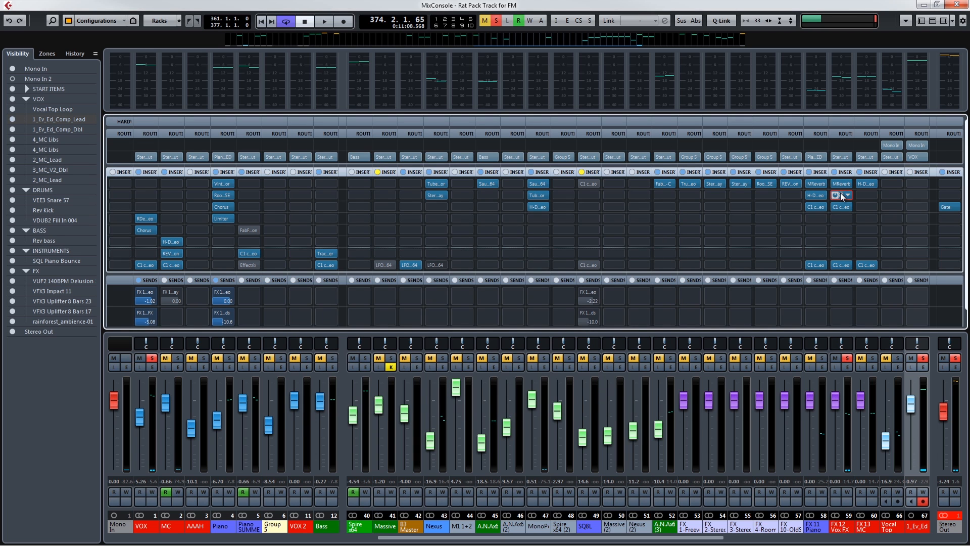
pyautogui.moveTo(732, 350); pyautogui.dragTo(499, 187)
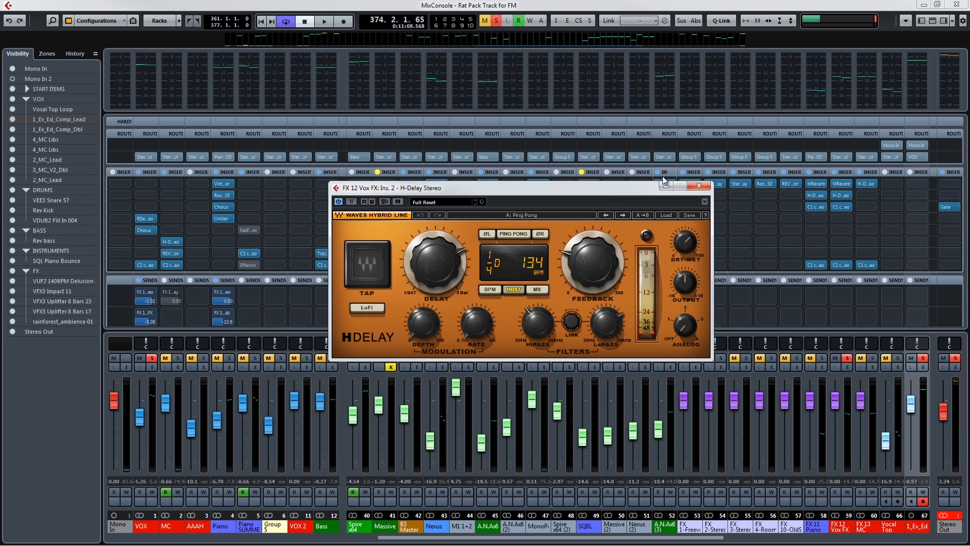
pyautogui.click(697, 187)
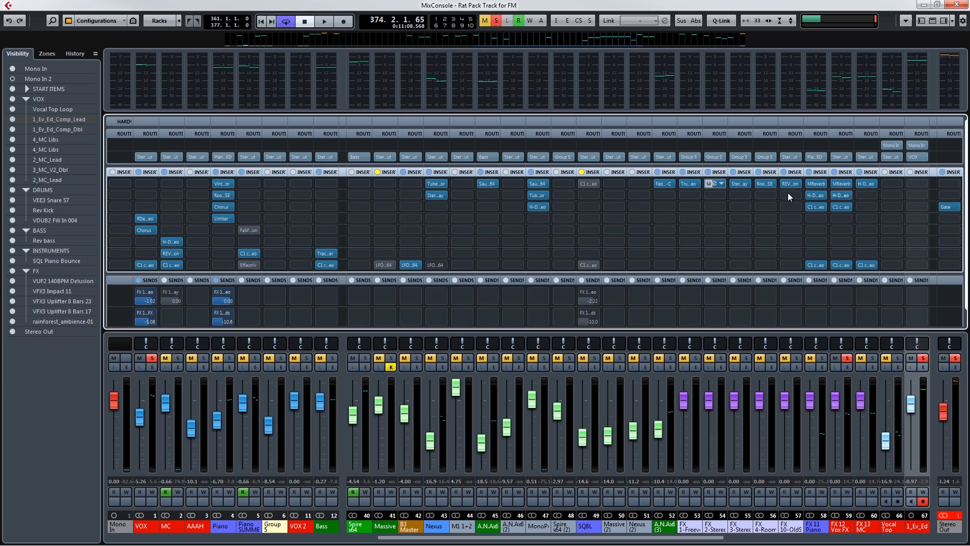
# Check the Vox FX channel's C1 compressors in inserts 3 and 8 and the destination of the VOX group's second send.
pyautogui.click(841, 206)
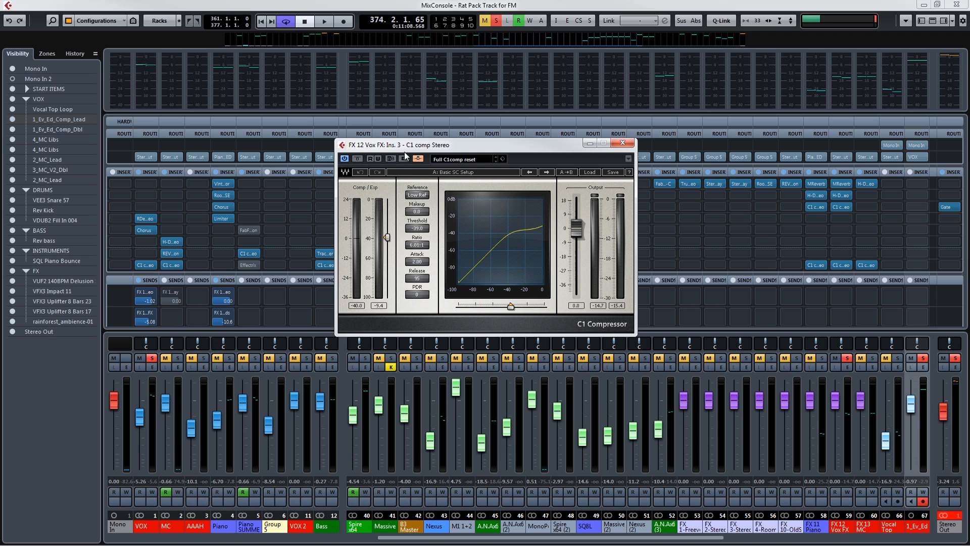
pyautogui.click(157, 316)
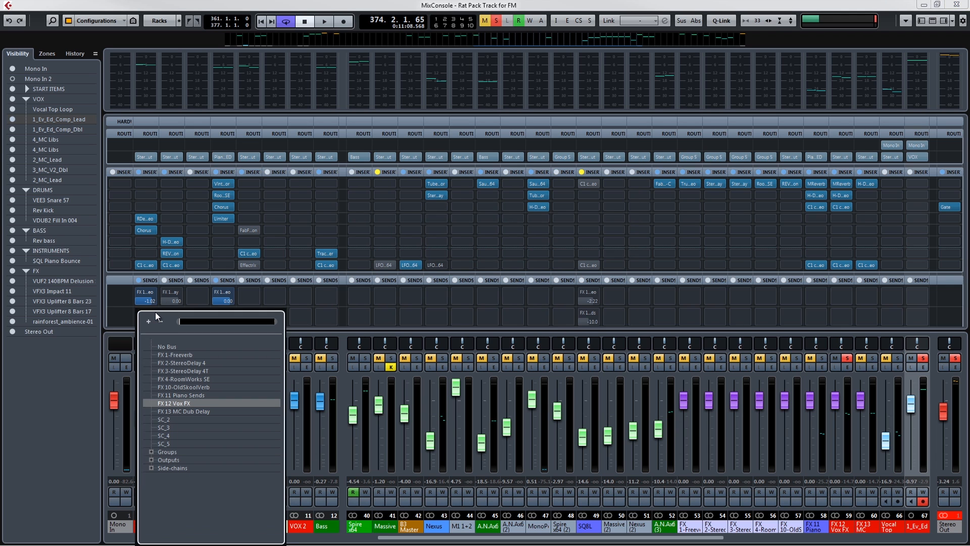
pyautogui.click(544, 7)
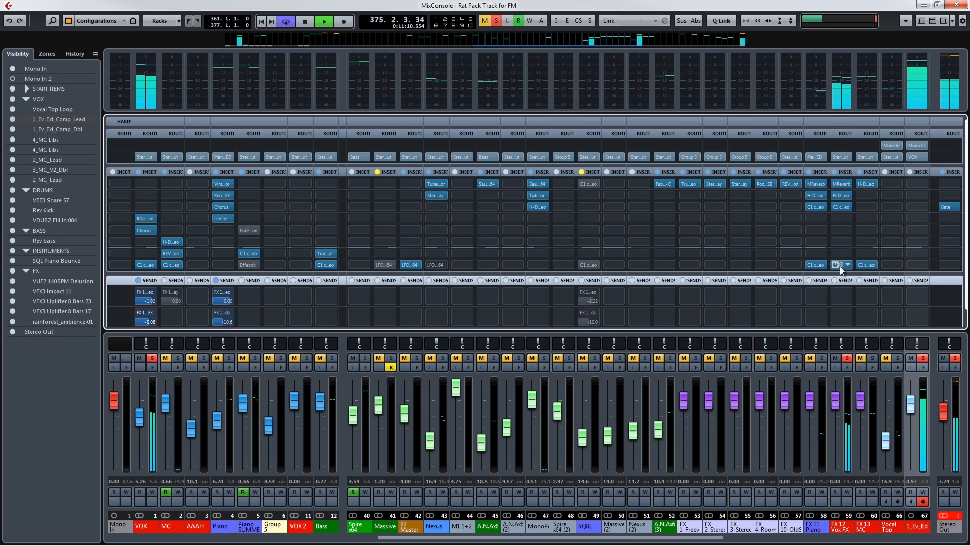
pyautogui.moveTo(967, 227); pyautogui.dragTo(438, 165)
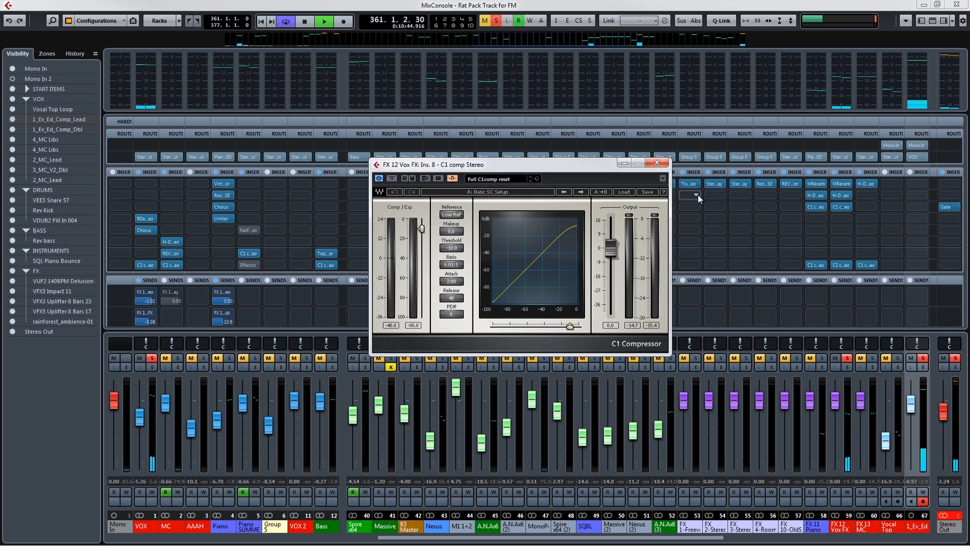
# Sweep the threshold of the Vox FX channel's insert 3 C1 compressor down to -80.1 and back up to -30.7 during playback.
pyautogui.click(841, 206)
pyautogui.click(841, 206)
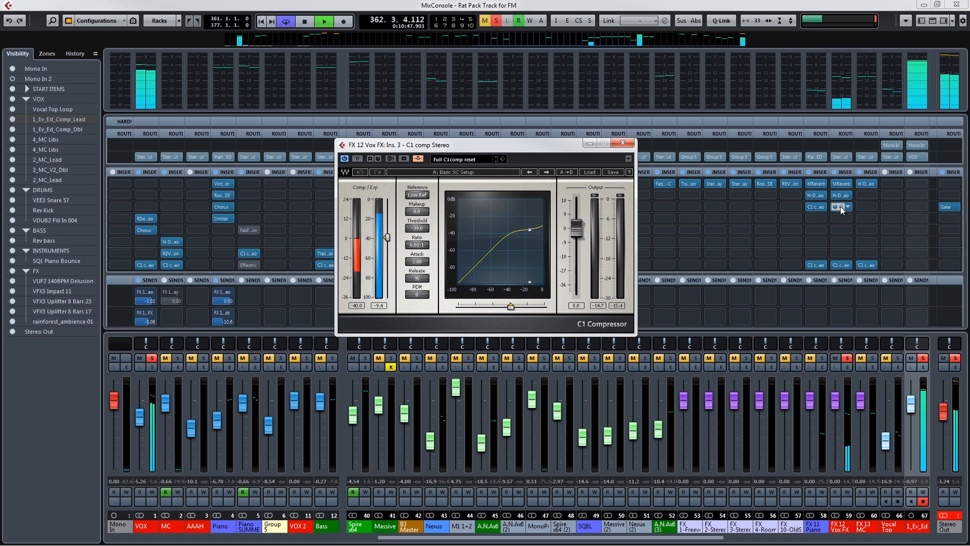
pyautogui.moveTo(423, 229); pyautogui.dragTo(429, 281)
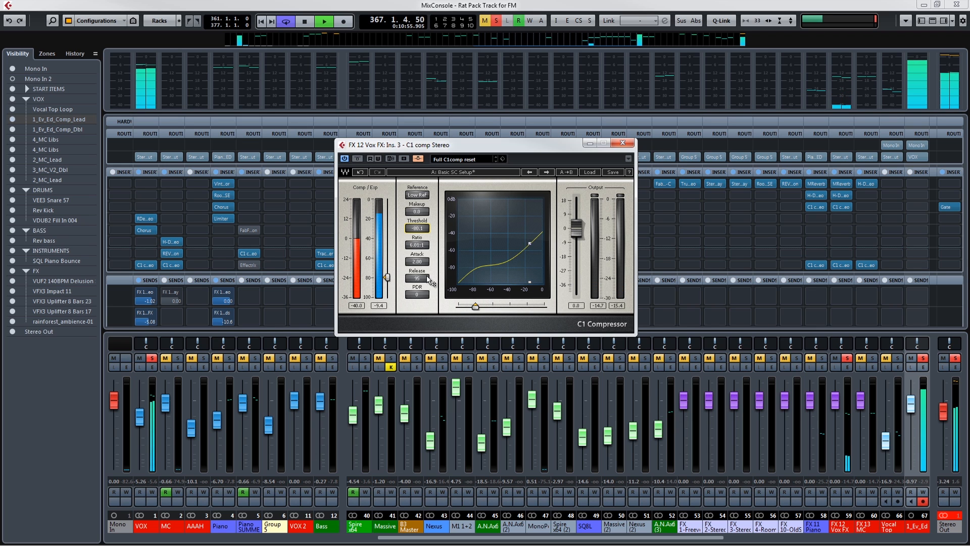
pyautogui.press('space')
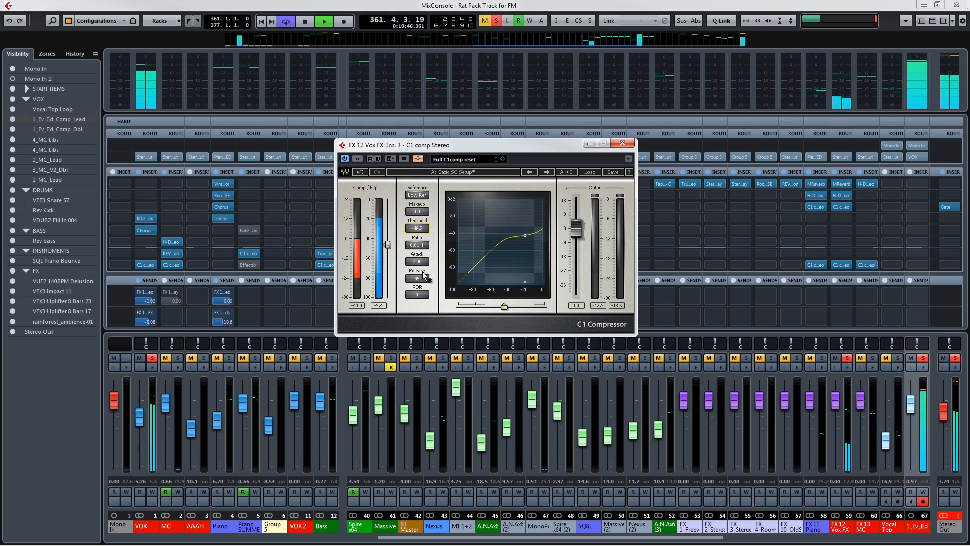
pyautogui.moveTo(423, 272); pyautogui.dragTo(427, 204)
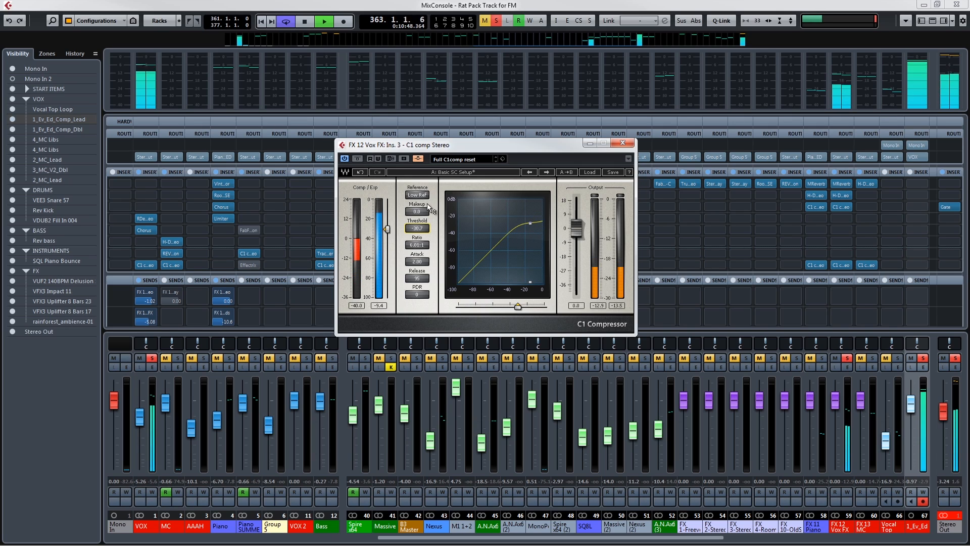
pyautogui.press('space')
pyautogui.click(618, 144)
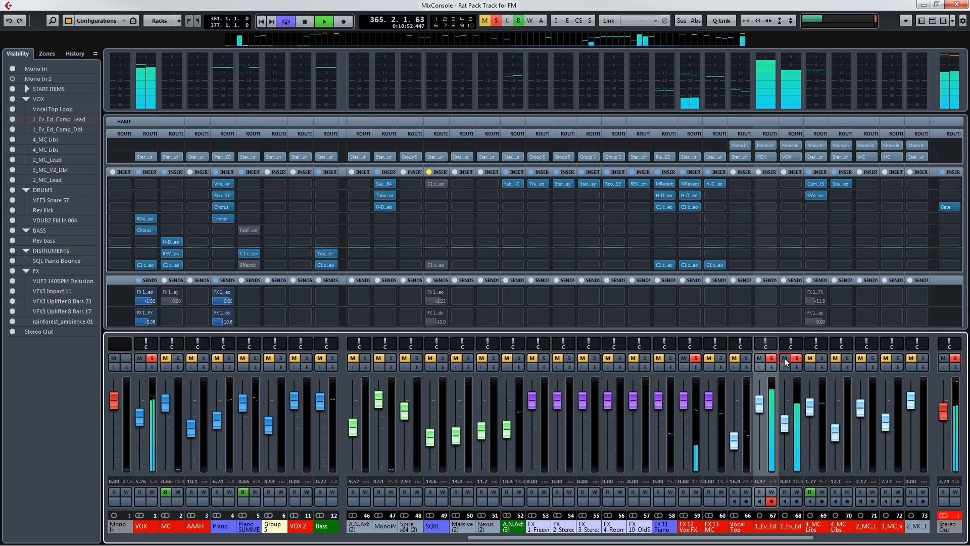
# Audition the VOX group's RDeEsser and compare its Chorus insert with and without bypass.
pyautogui.press('space')
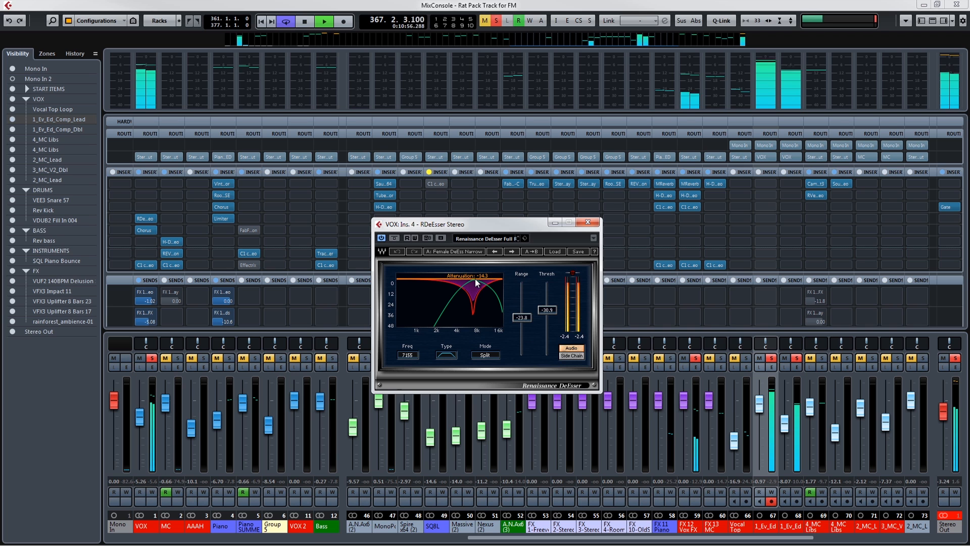
pyautogui.press('space')
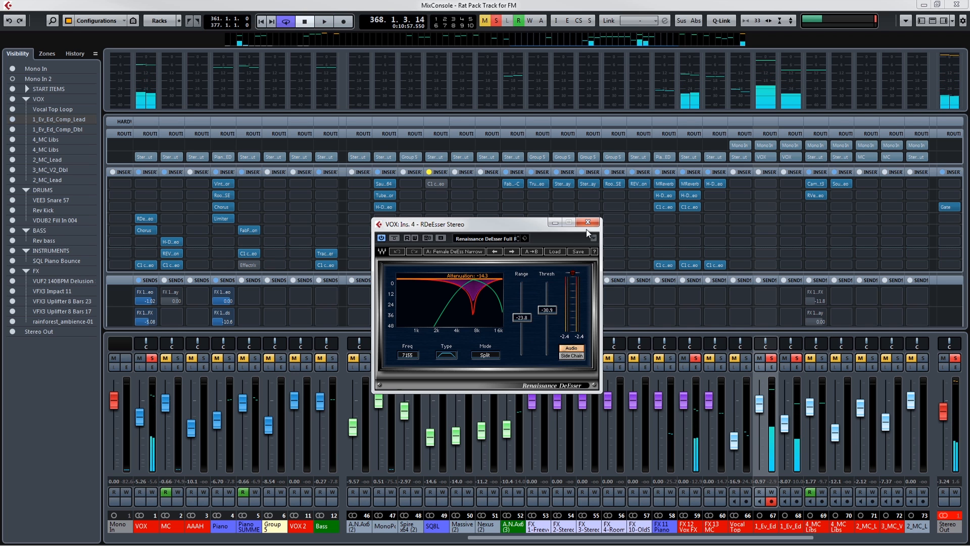
pyautogui.click(586, 224)
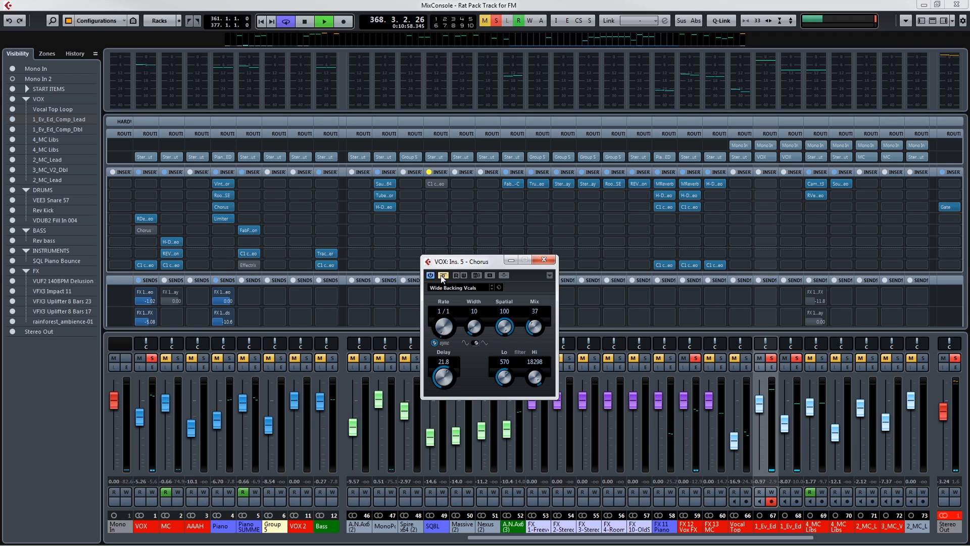
pyautogui.click(442, 276)
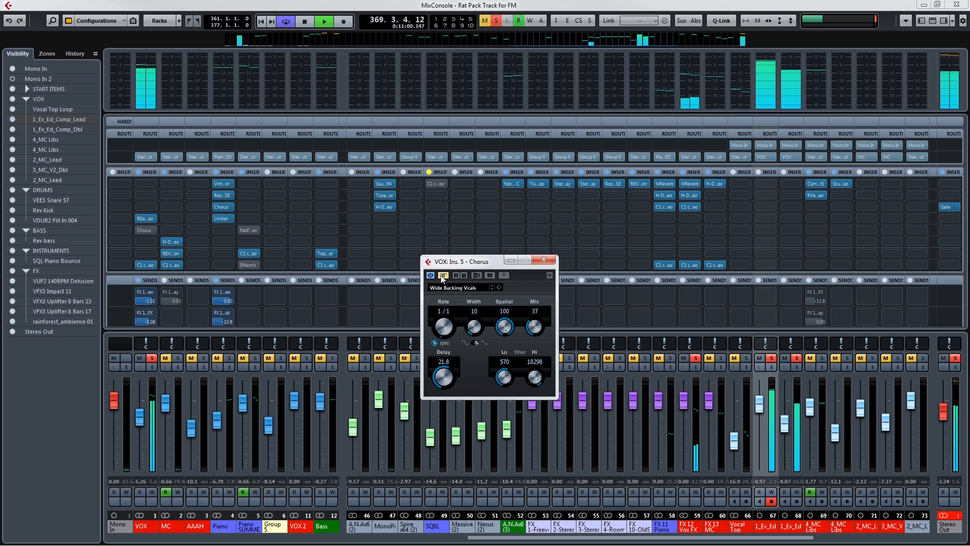
pyautogui.click(545, 261)
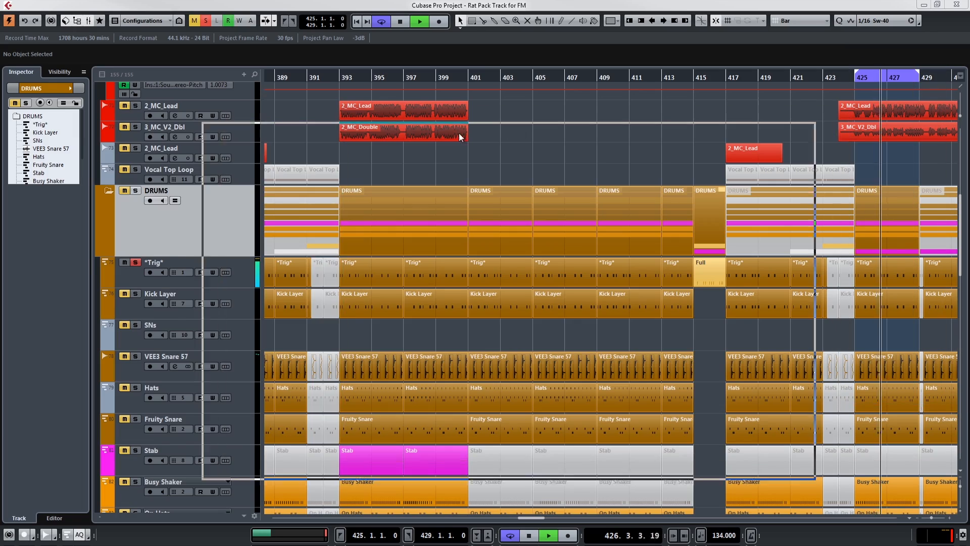
# Examine the insert 8 C1 compressors on the VOX group and the FX 11 Piano Sends channel in the full-size MixConsole.
pyautogui.press('F3')
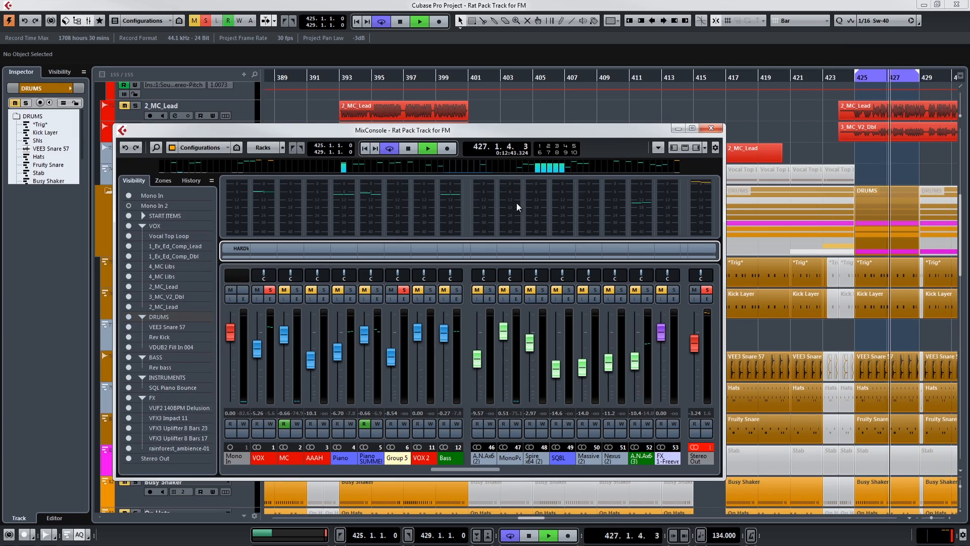
pyautogui.click(692, 128)
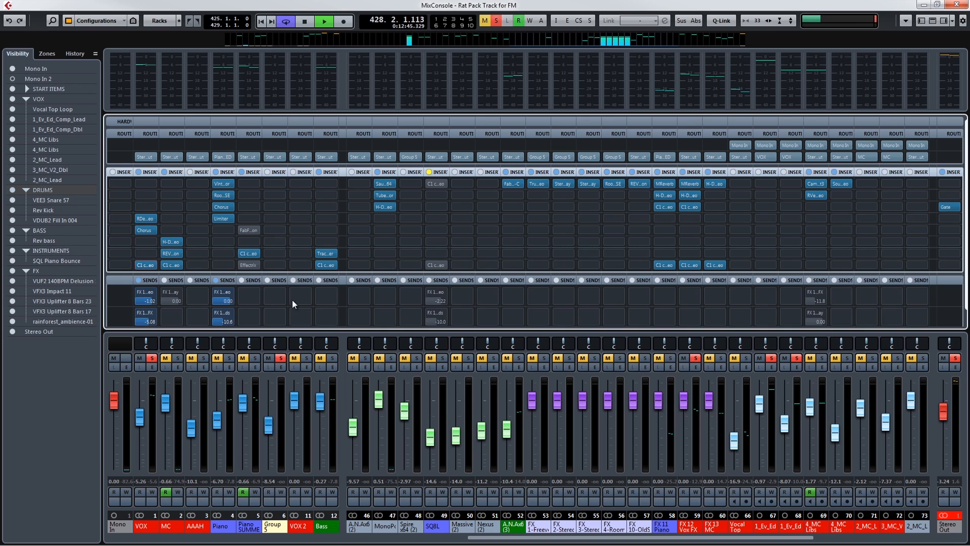
pyautogui.click(146, 264)
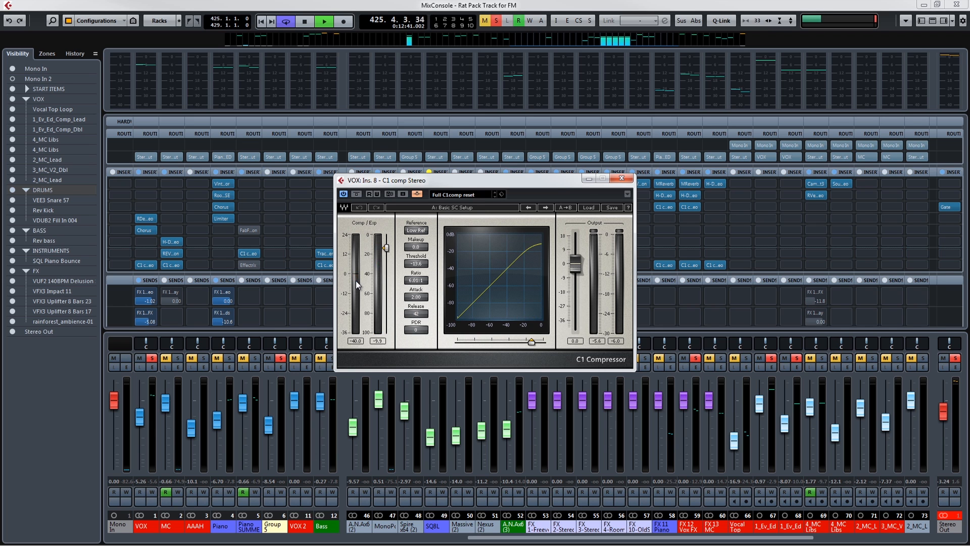
pyautogui.click(621, 179)
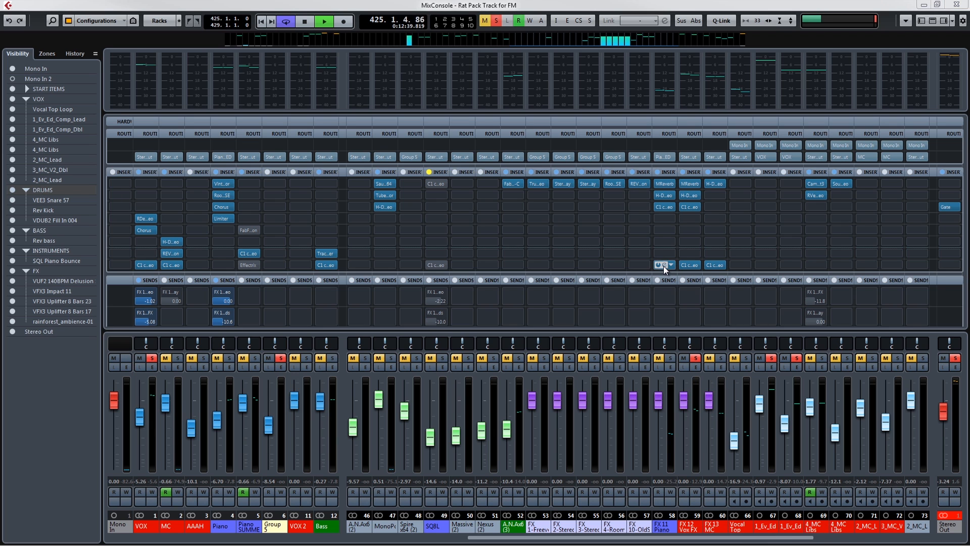
pyautogui.moveTo(969, 232); pyautogui.dragTo(201, 205)
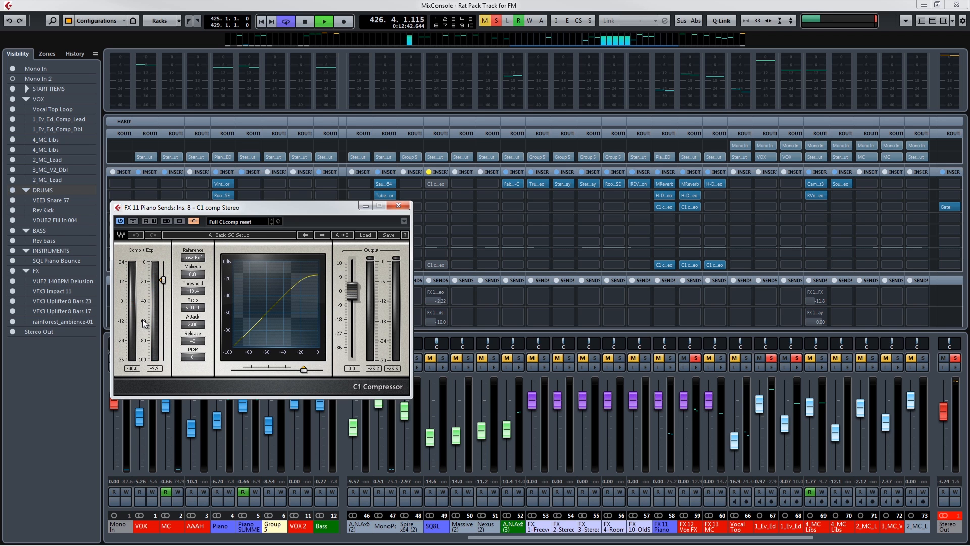
pyautogui.click(398, 206)
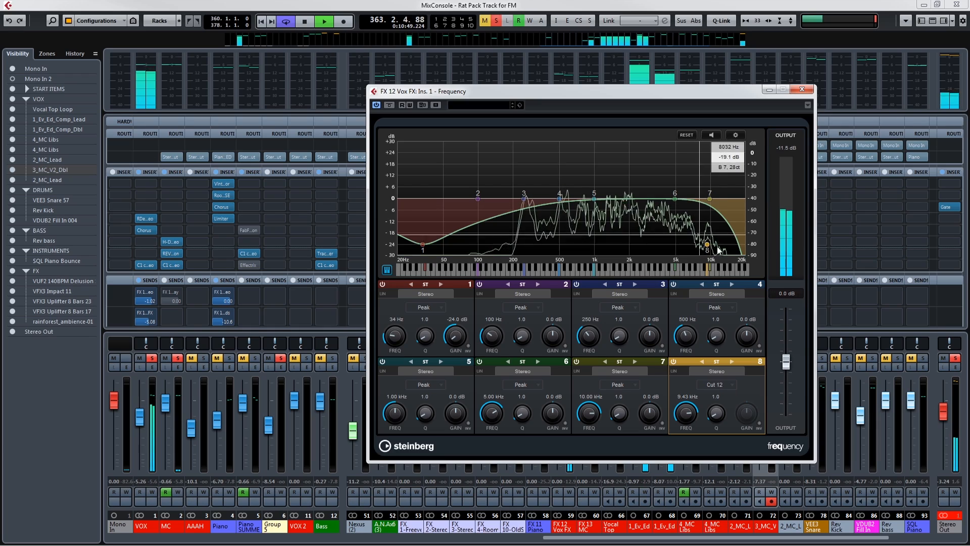
# Set the Vox FX channel's Frequency EQ band 8 to 2.39 kHz and band 1 to a Cut 12 filter at 288 Hz.
pyautogui.moveTo(707, 246); pyautogui.dragTo(638, 259)
pyautogui.moveTo(424, 247); pyautogui.dragTo(435, 245)
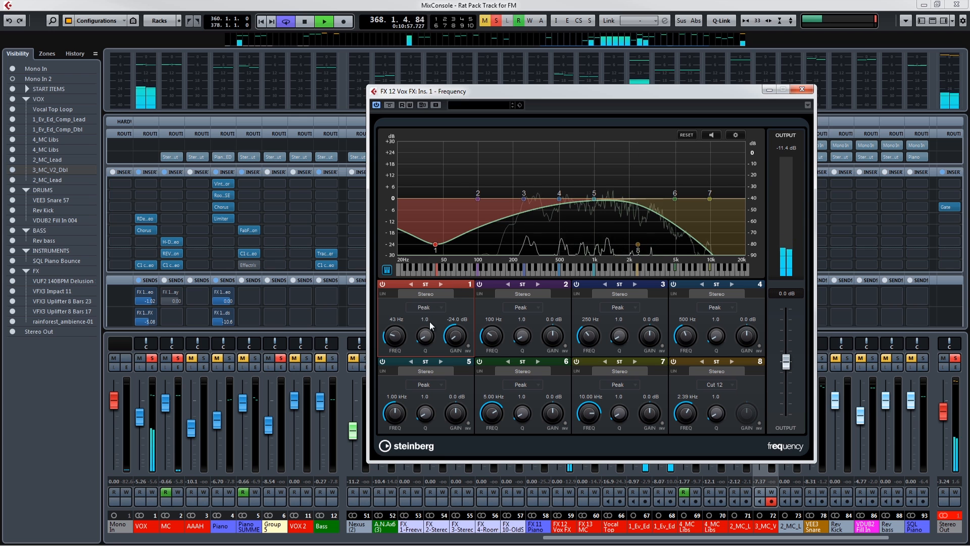
pyautogui.click(422, 305)
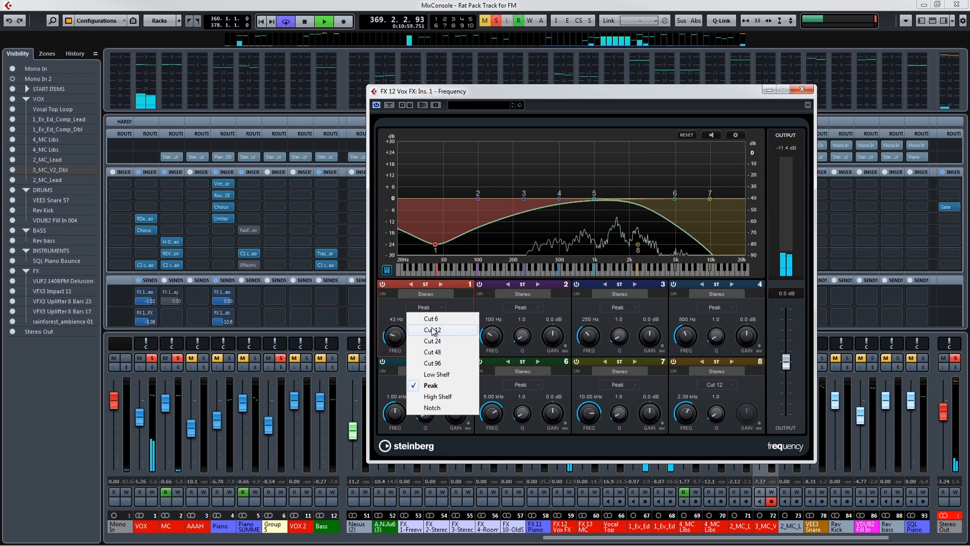
pyautogui.click(432, 330)
pyautogui.moveTo(436, 256); pyautogui.dragTo(533, 260)
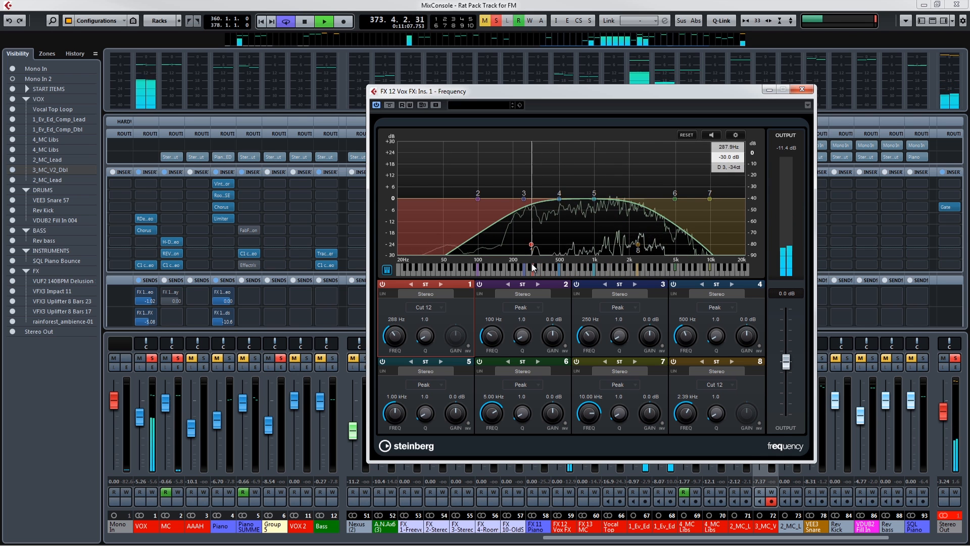
pyautogui.click(802, 89)
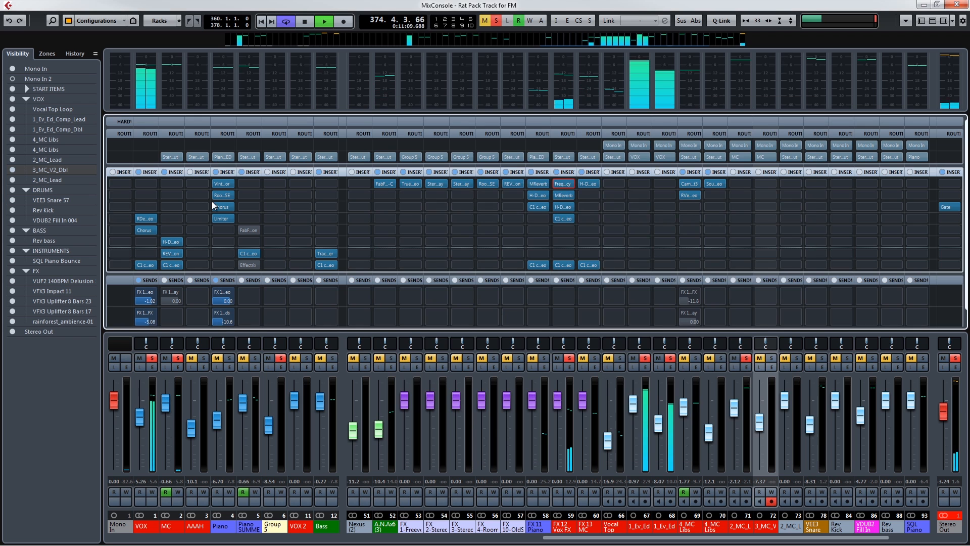
pyautogui.click(153, 158)
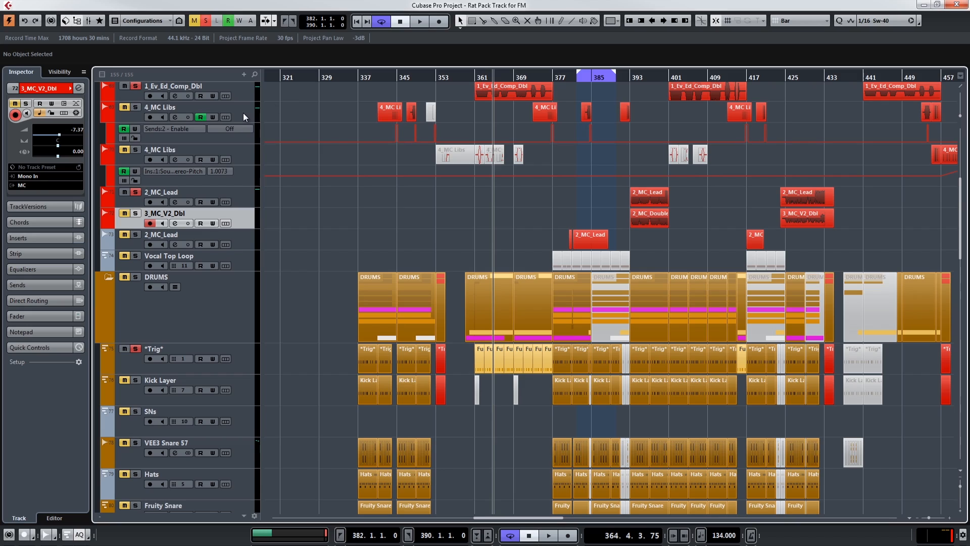
# Clear the existing track solos and select the 4_MC Libs track beside its send automation as the soloed track.
pyautogui.click(243, 113)
pyautogui.click(206, 20)
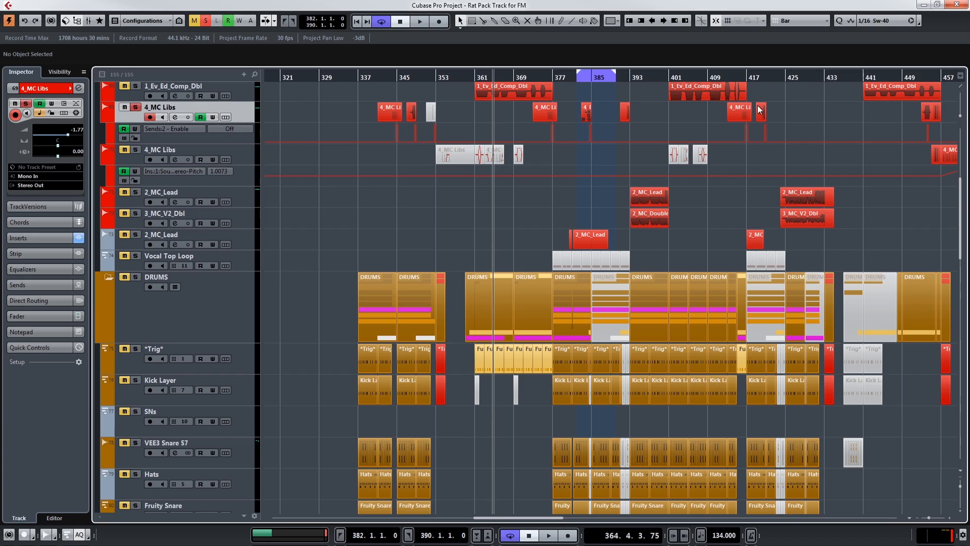
pyautogui.scroll(5, 747, 331)
pyautogui.scroll(-2, 777, 362)
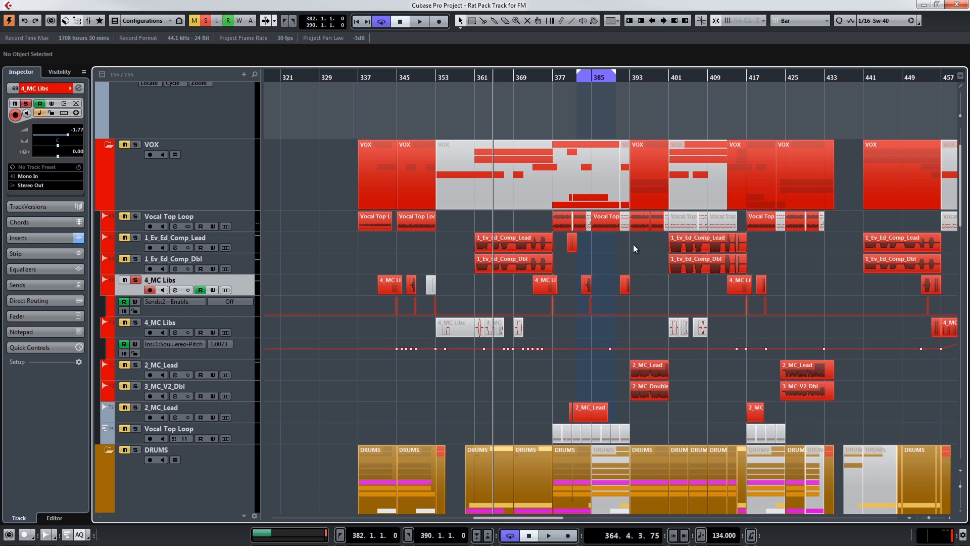
# Set the cycle range to bars 393–401 and play the soloed 2_MC_Lead and 3_MC_V2_Dbl tracks from its start.
pyautogui.moveTo(629, 77); pyautogui.dragTo(673, 75)
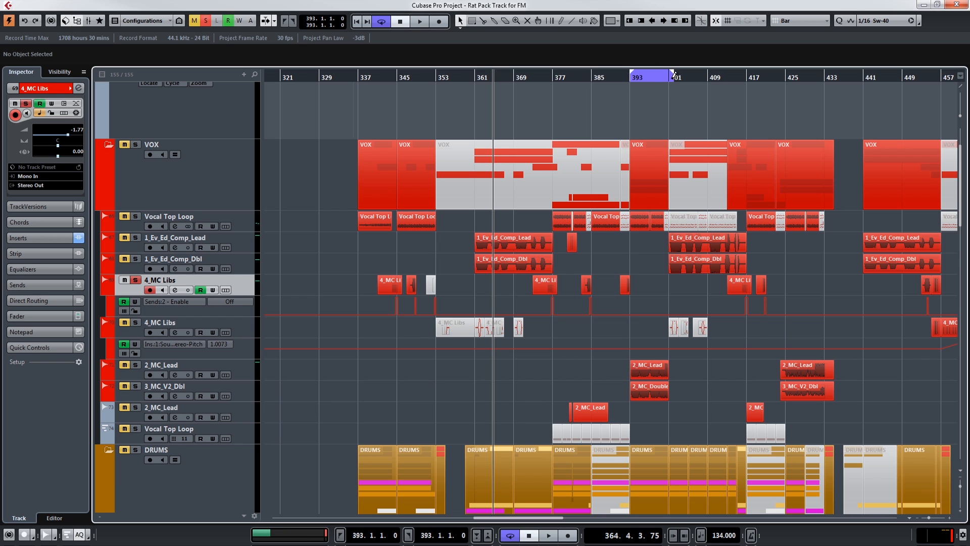
pyautogui.press('KP_1')
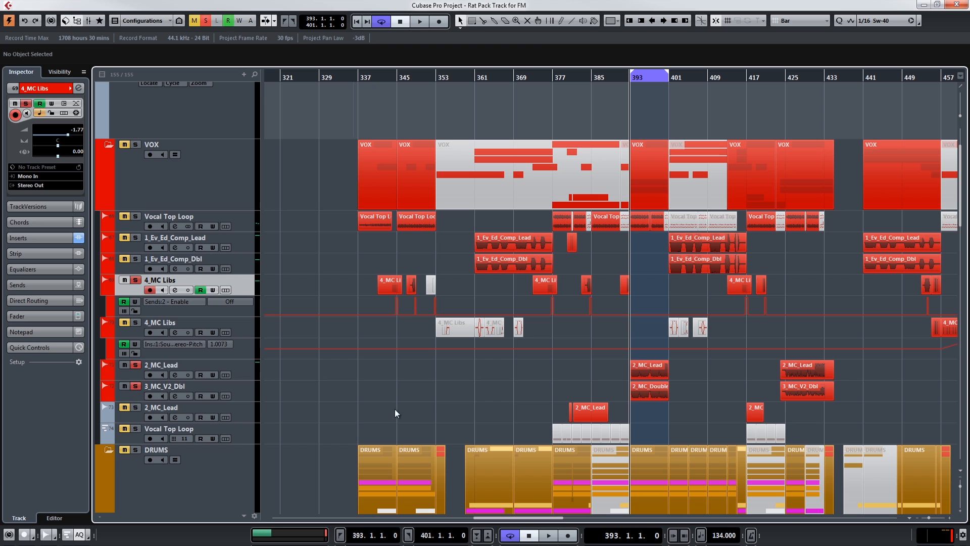
pyautogui.scroll(-4, 636, 427)
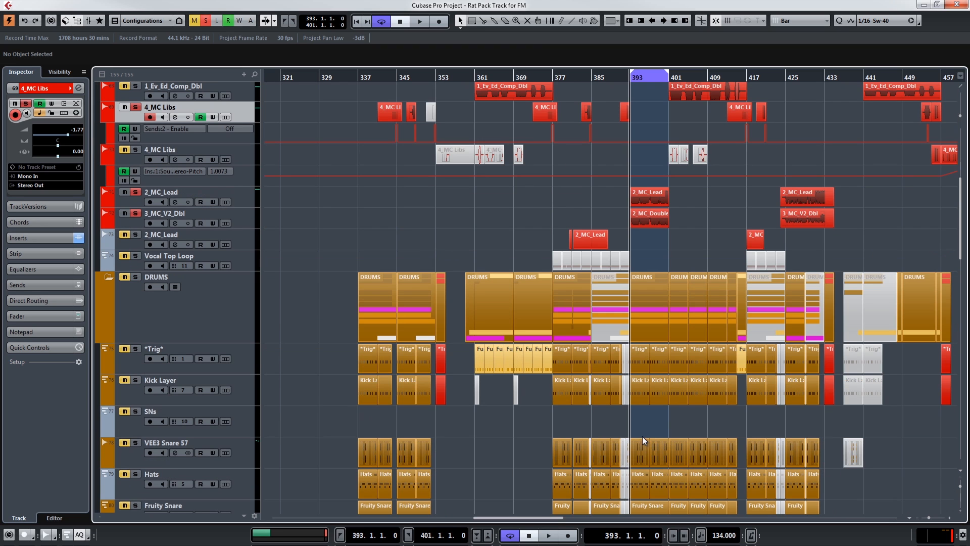
pyautogui.press('space')
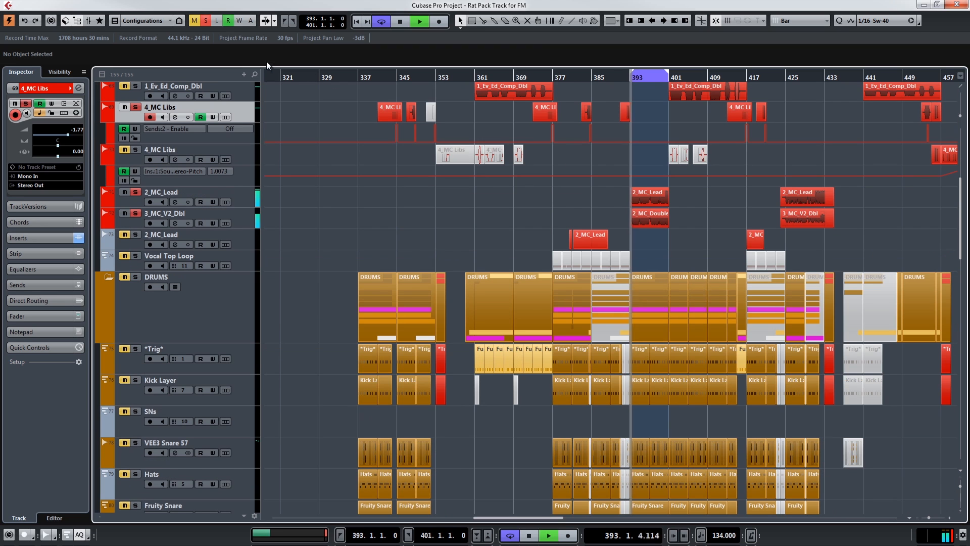
# Clear all solos to hear the MC vocals in the full mix, and mute the Stab track.
pyautogui.click(208, 18)
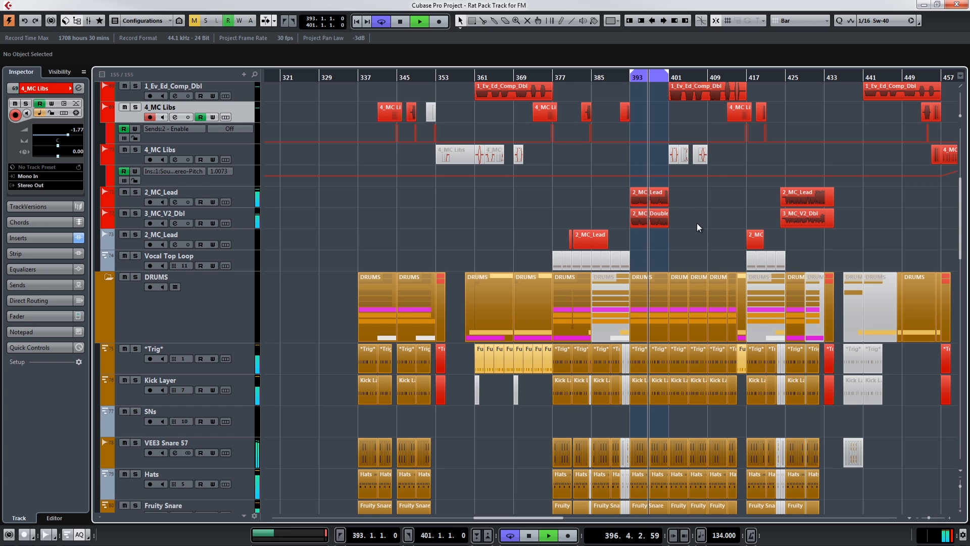
pyautogui.scroll(-4, 688, 226)
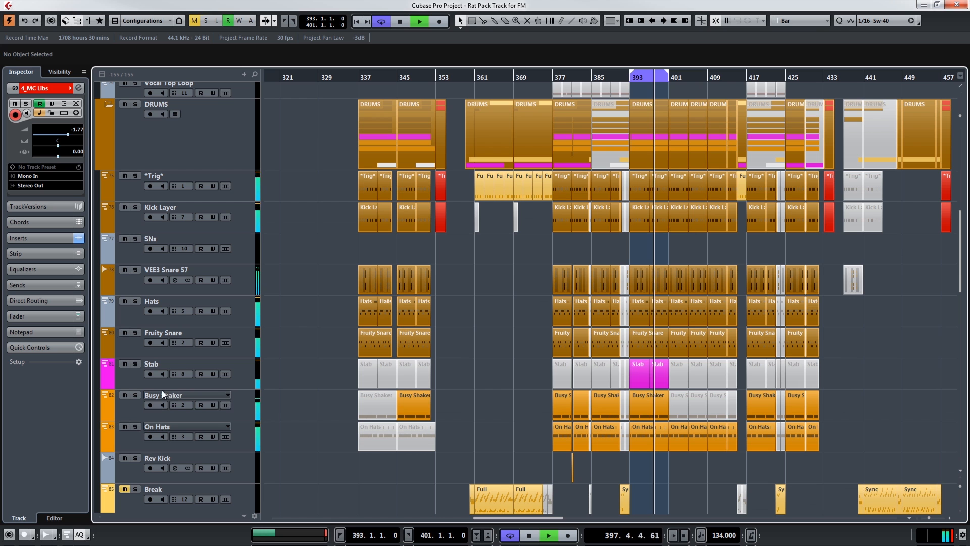
pyautogui.click(124, 364)
pyautogui.scroll(8, 559, 212)
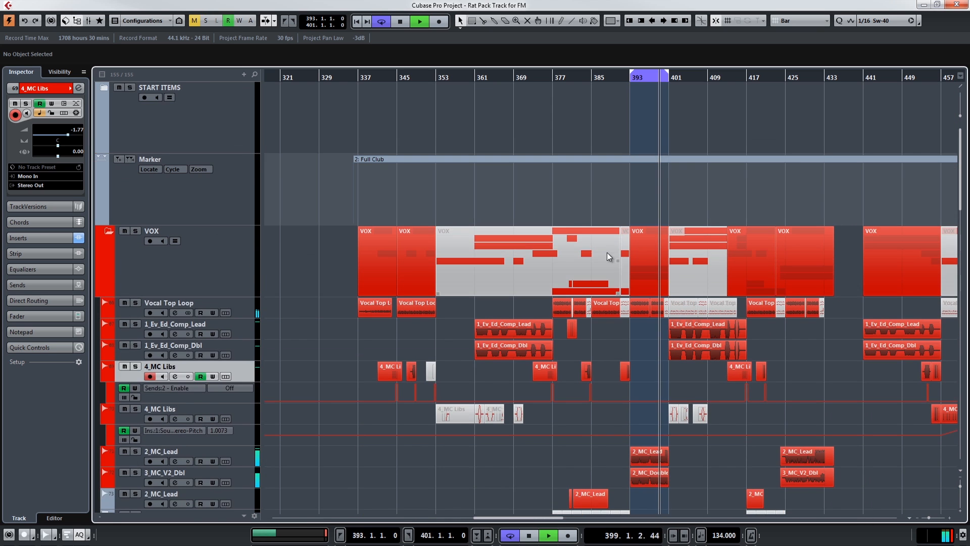
# Loop bars 384–387 and audition the soloed 4_MC Libs ad-lib with its send automation, ending with playback stopped.
pyautogui.moveTo(584, 81); pyautogui.dragTo(605, 89)
pyautogui.press('space')
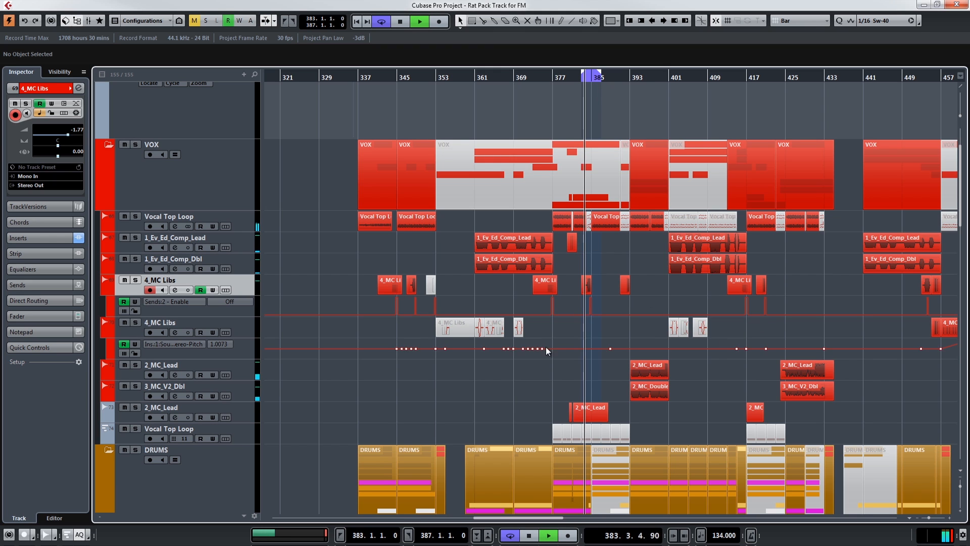
pyautogui.moveTo(600, 75); pyautogui.dragTo(652, 77)
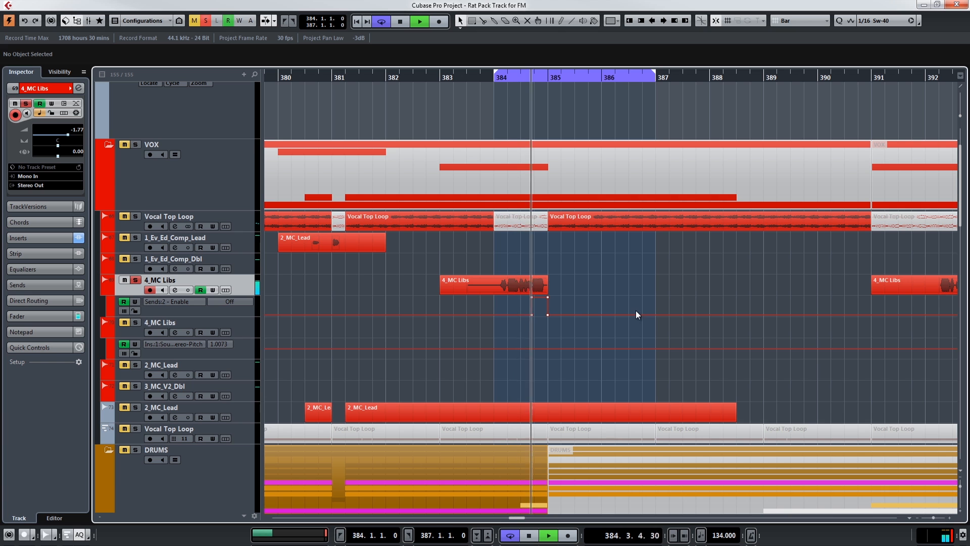
pyautogui.press('space')
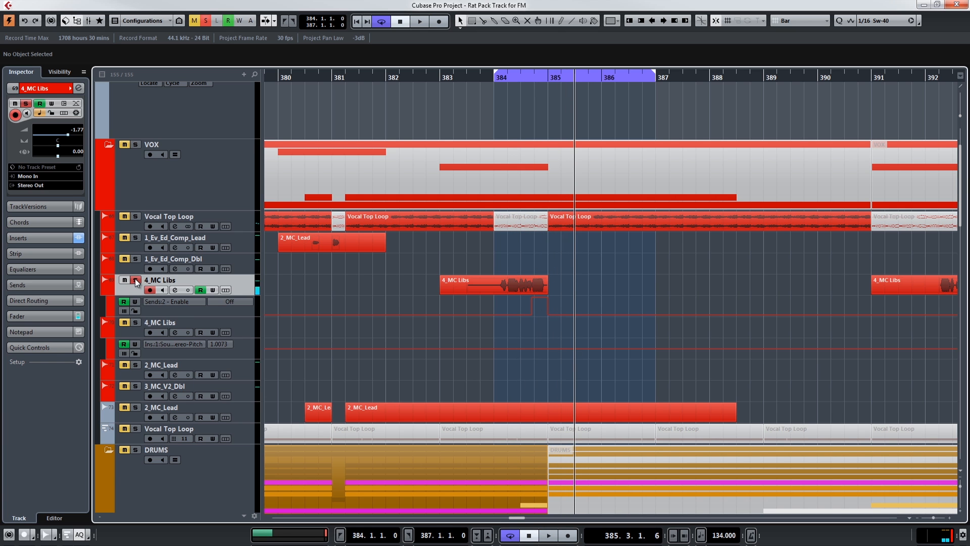
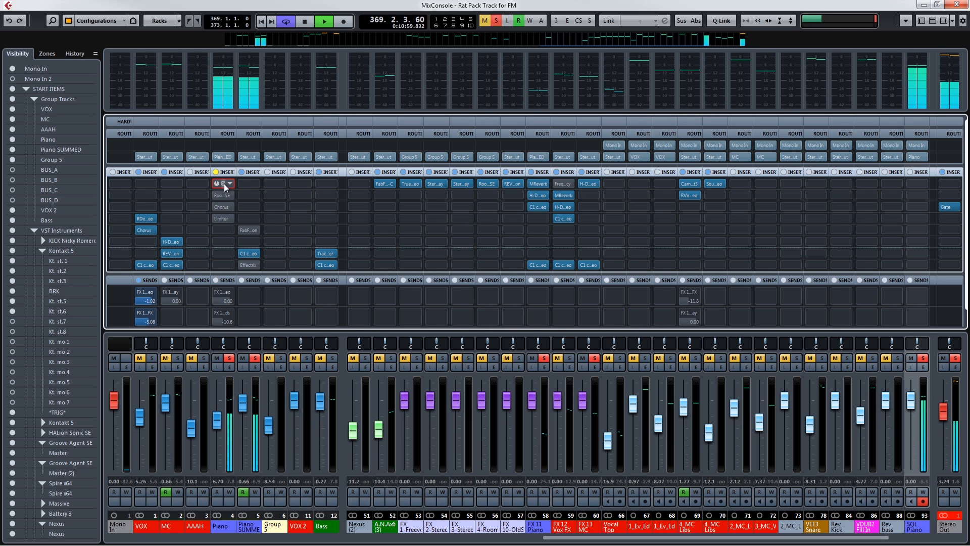
# Enable the VintageCompressor in the Piano group's first insert and audition it on the looping piano.
pyautogui.click(223, 183)
pyautogui.click(324, 231)
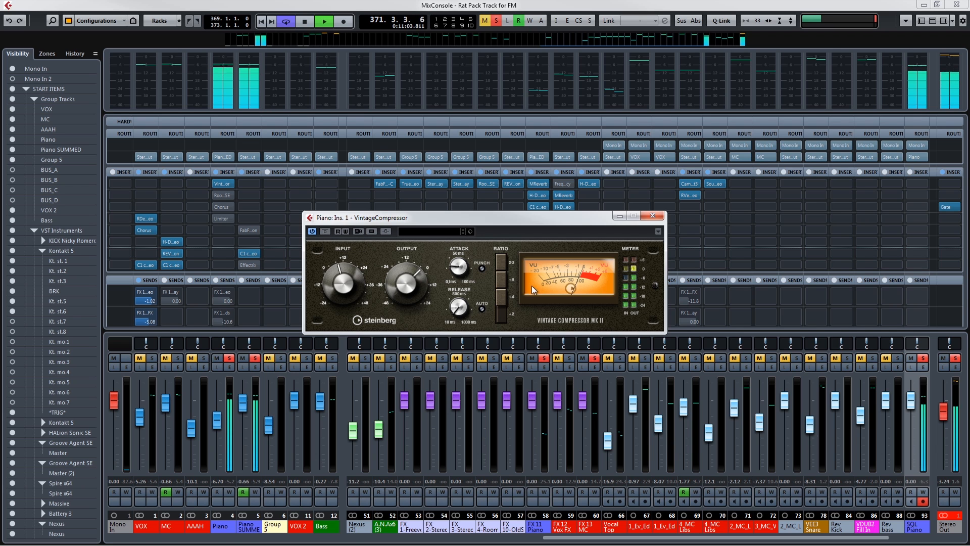
pyautogui.click(653, 217)
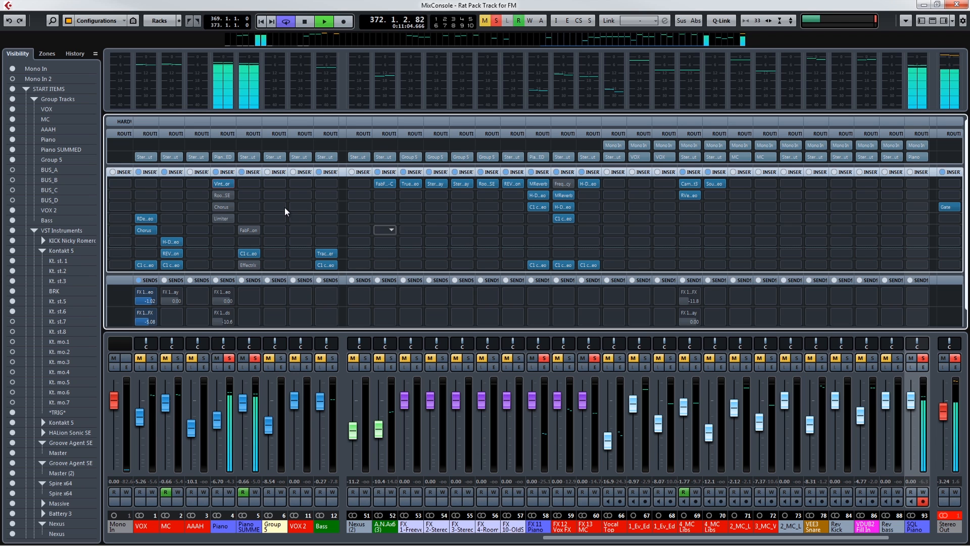
# Enable RoomWorks SE in the Piano group's second insert, try its mix at 55, and bring it down to 23, checking the reverb tail.
pyautogui.click(223, 195)
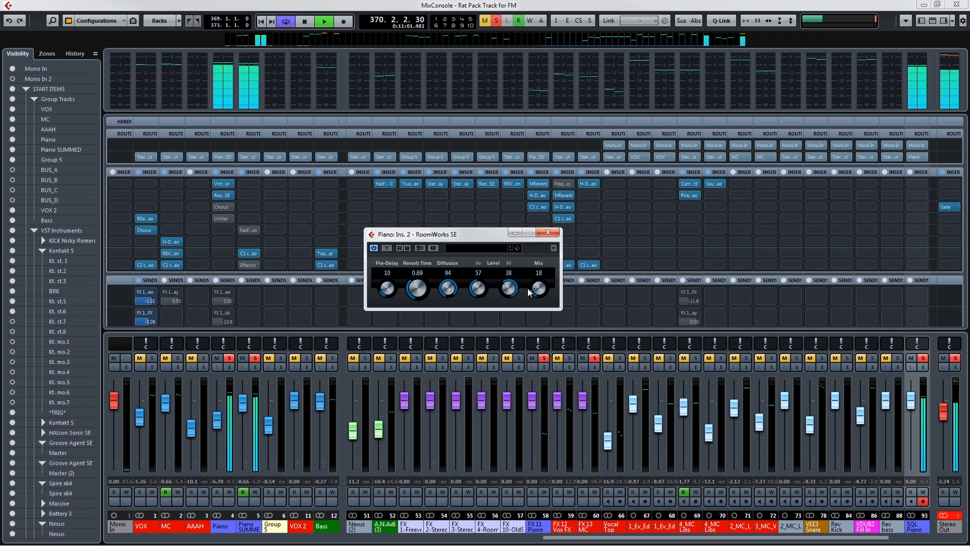
pyautogui.moveTo(534, 289); pyautogui.dragTo(536, 279)
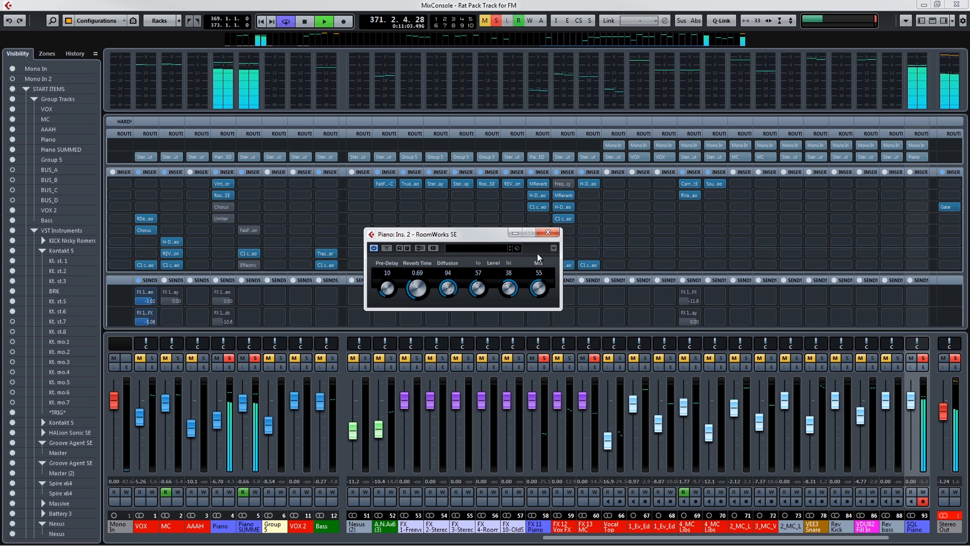
pyautogui.moveTo(541, 271); pyautogui.dragTo(542, 297)
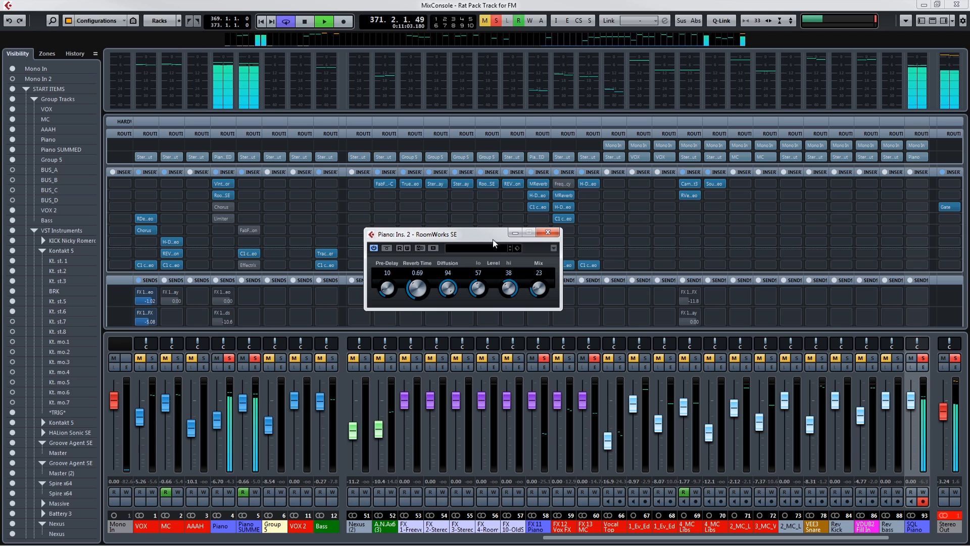
pyautogui.press('space')
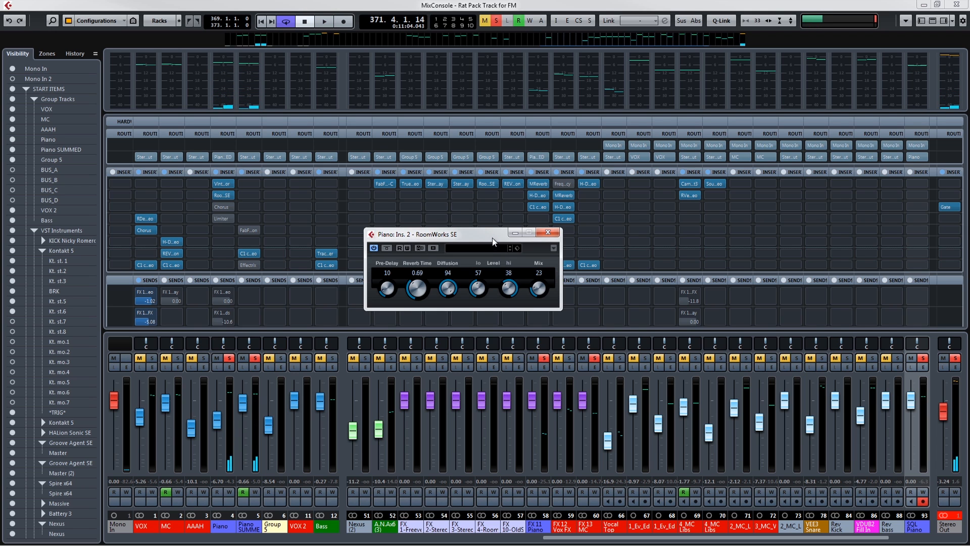
pyautogui.press('space')
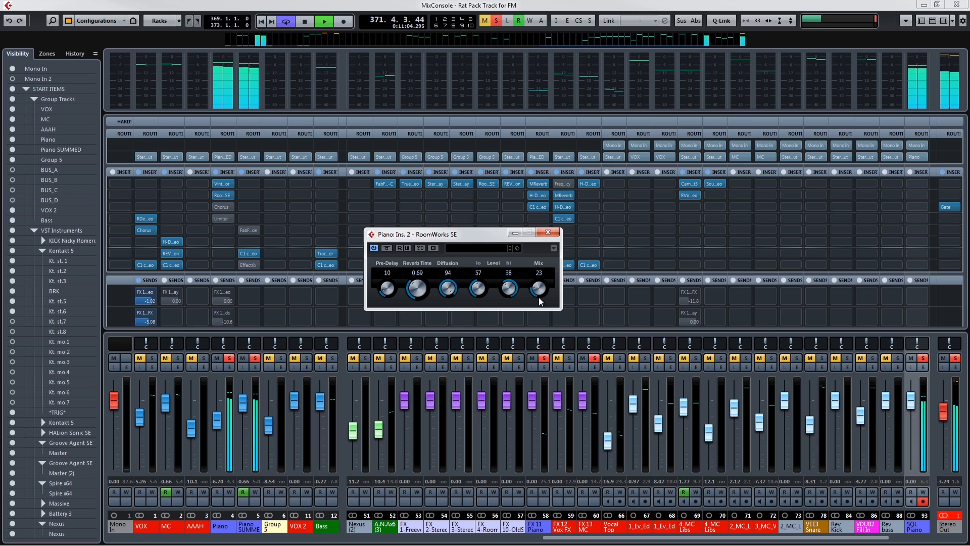
# Exaggerate RoomWorks SE's mix and reverb time for comparison, settle on a 0.56 reverb time and a mix of 15, and close it.
pyautogui.moveTo(536, 292); pyautogui.dragTo(544, 249)
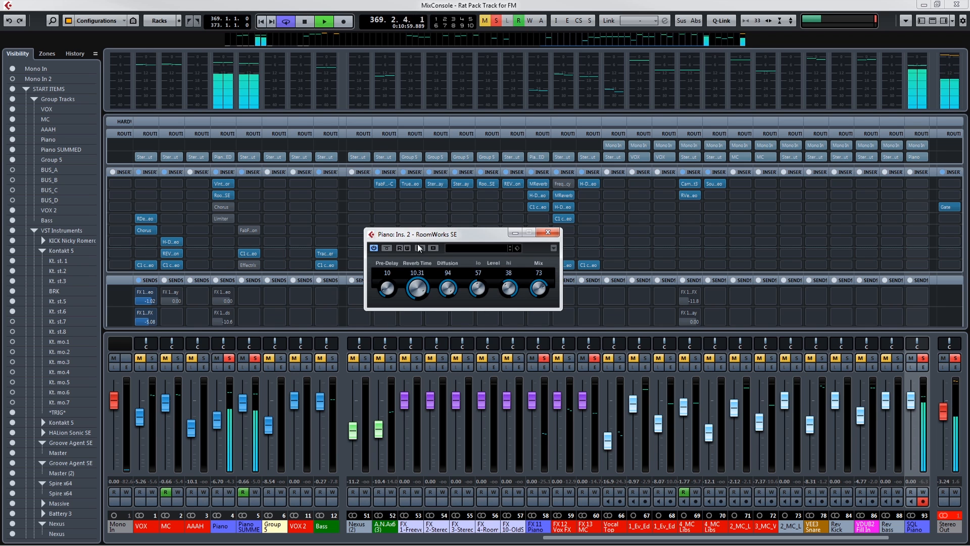
pyautogui.moveTo(417, 288); pyautogui.dragTo(423, 345)
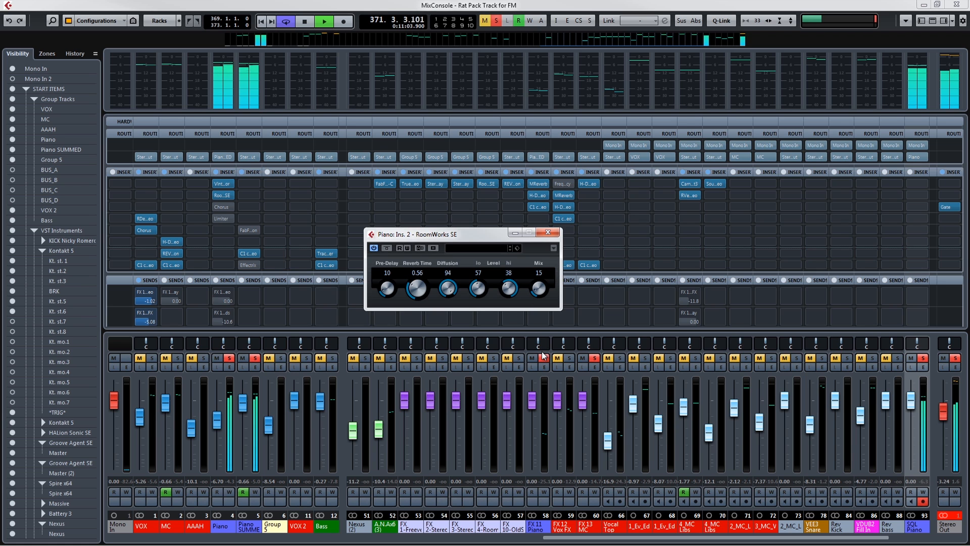
pyautogui.click(548, 233)
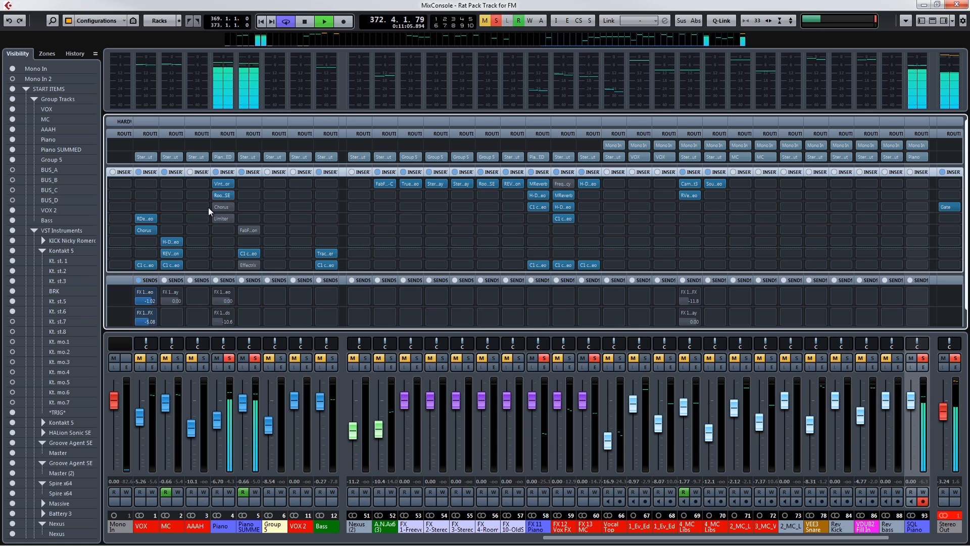
# Enable the Chorus in the Piano group's third insert and compare the playing piano with the effect bypassed and active.
pyautogui.press('space')
pyautogui.click(216, 206)
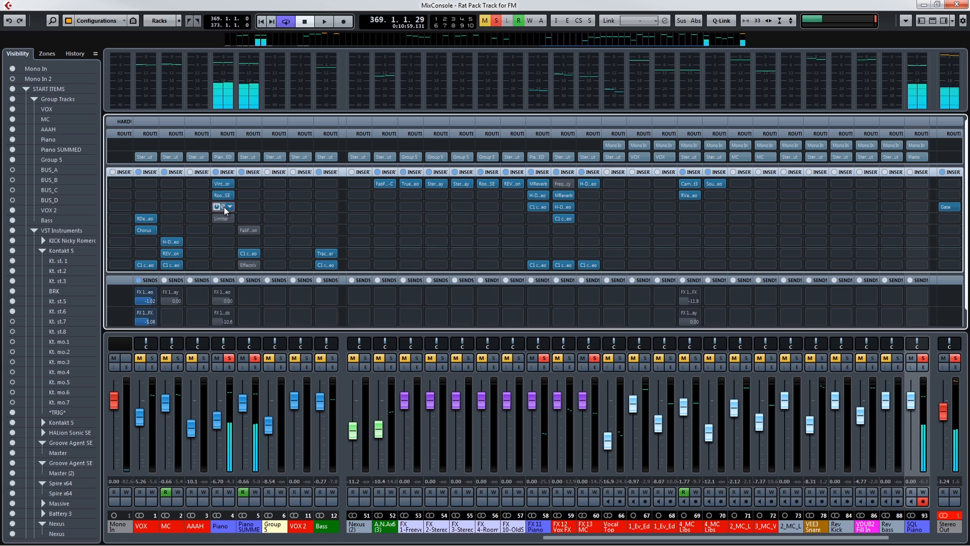
pyautogui.click(223, 207)
pyautogui.press('space')
pyautogui.click(438, 221)
pyautogui.click(438, 221)
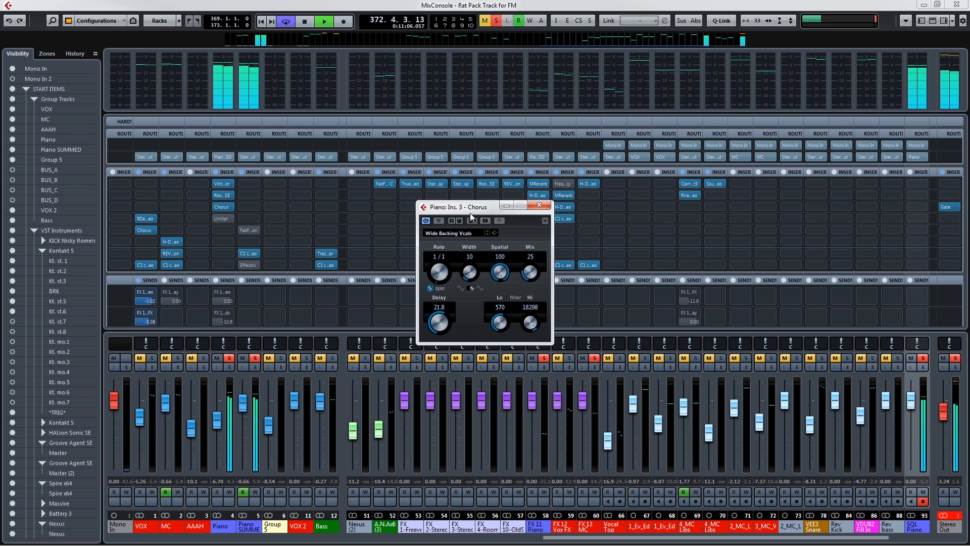
pyautogui.click(540, 205)
pyautogui.moveTo(235, 220)
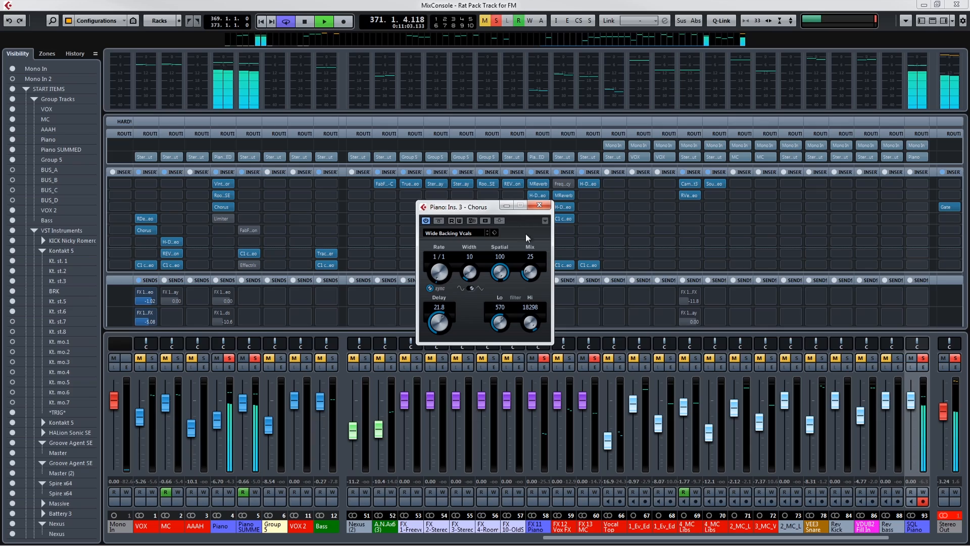
pyautogui.click(540, 206)
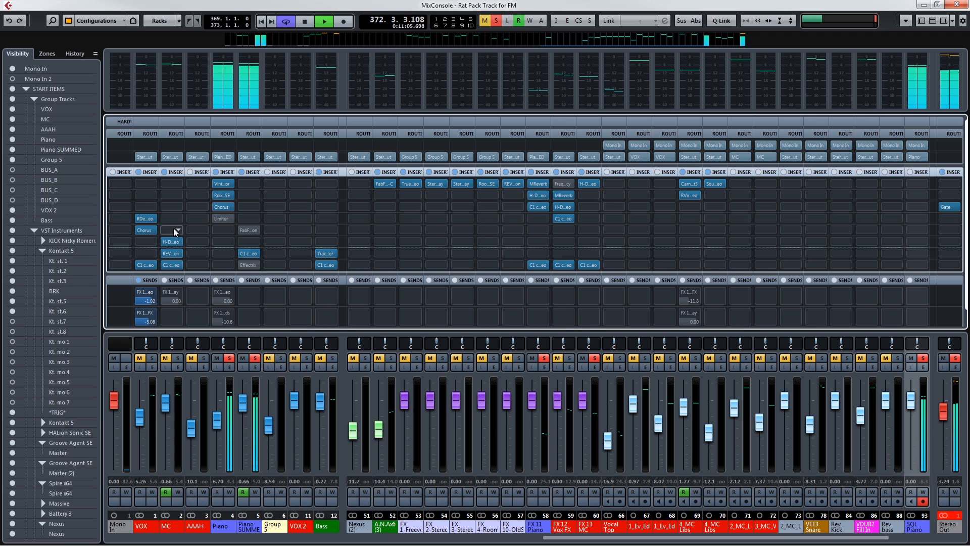
# Enable the Limiter in the Piano group's fourth insert and set its input to 4.1 dB and output to -5.2 dB.
pyautogui.click(222, 216)
pyautogui.click(216, 218)
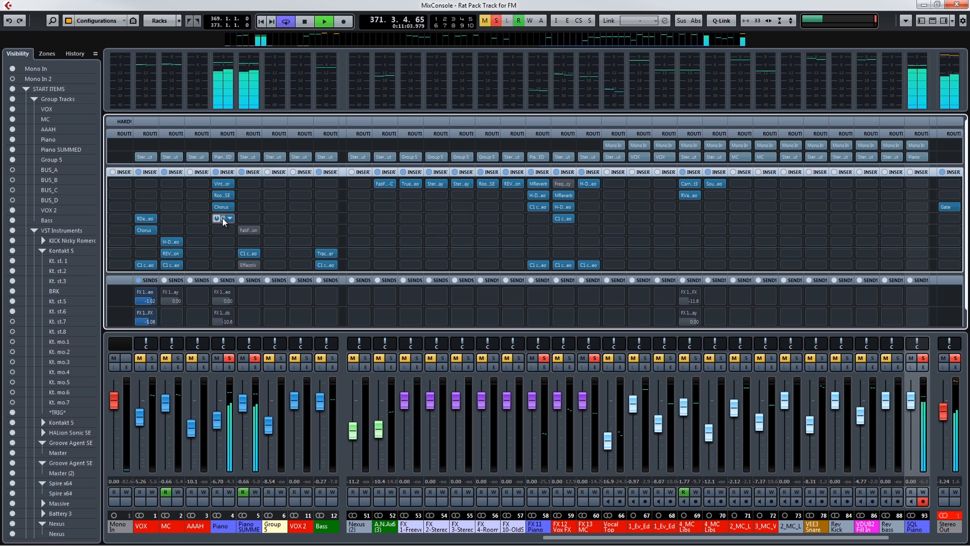
pyautogui.click(222, 218)
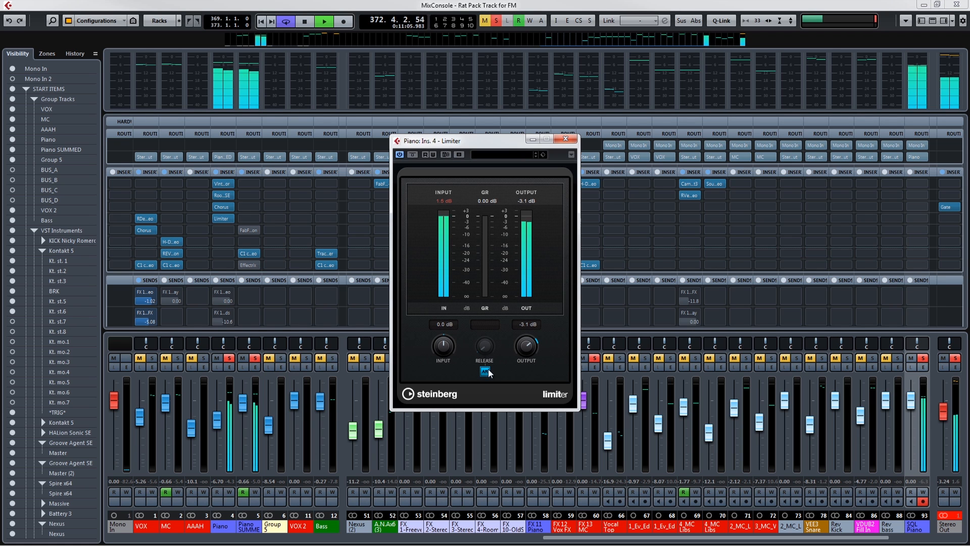
pyautogui.moveTo(444, 333); pyautogui.dragTo(444, 334)
pyautogui.moveTo(527, 353); pyautogui.dragTo(526, 355)
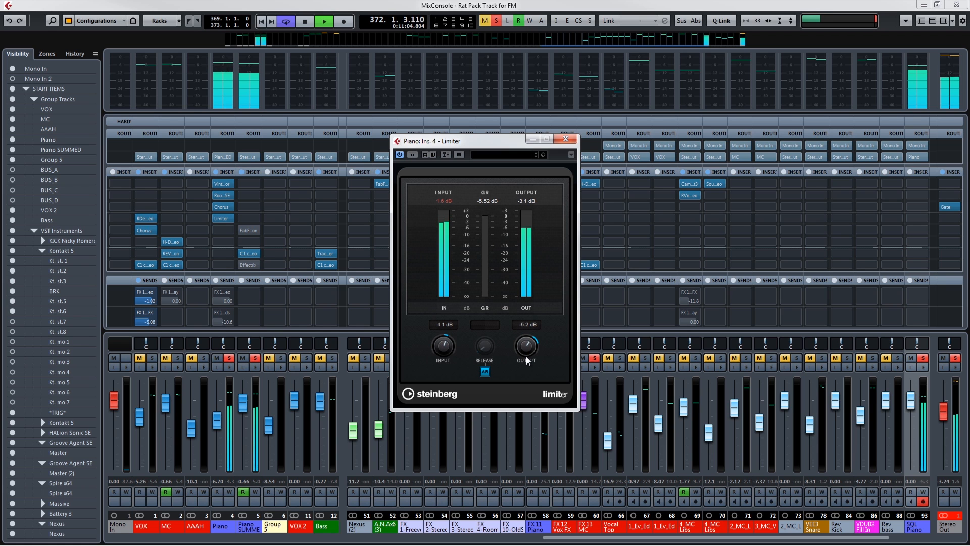
pyautogui.click(565, 139)
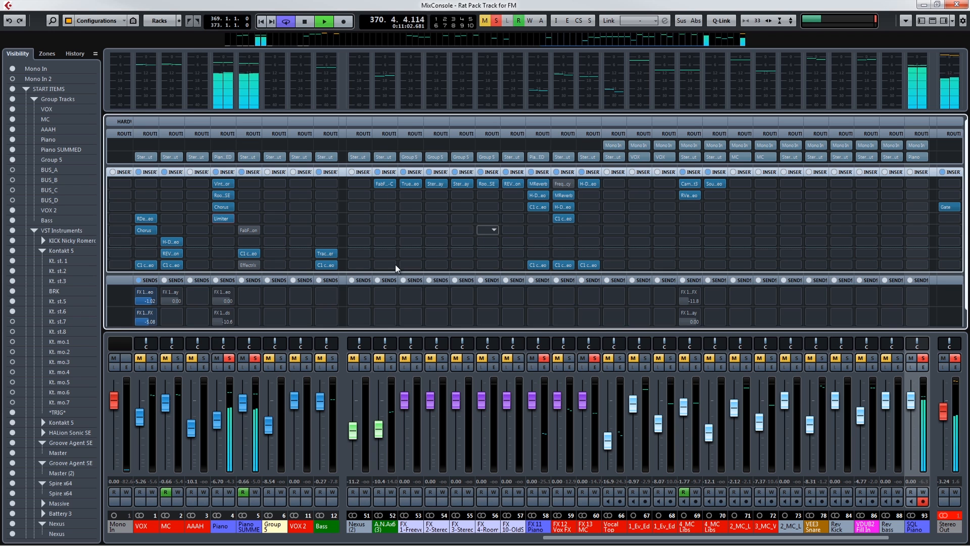
# Activate both FX sends on the Piano group and set its output routing to No Bus.
pyautogui.click(217, 292)
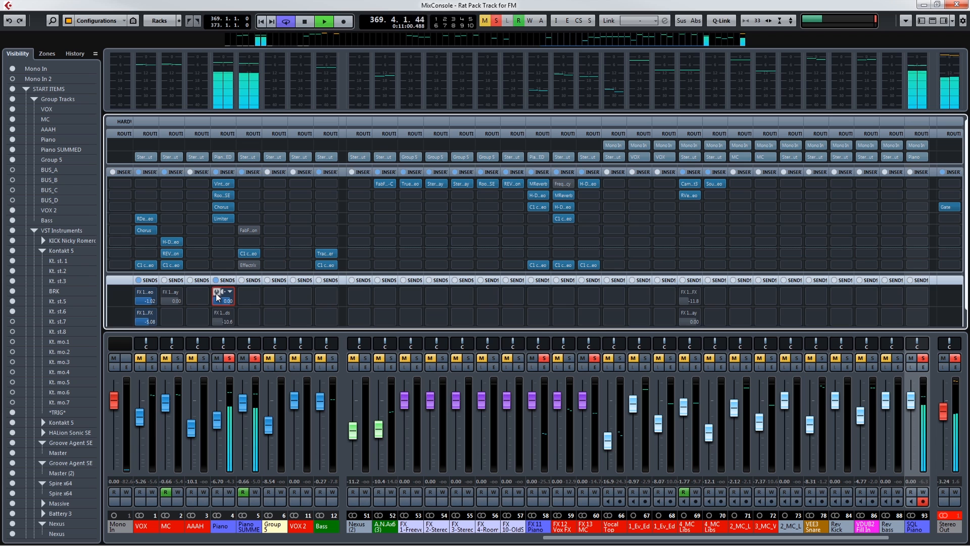
pyautogui.click(216, 315)
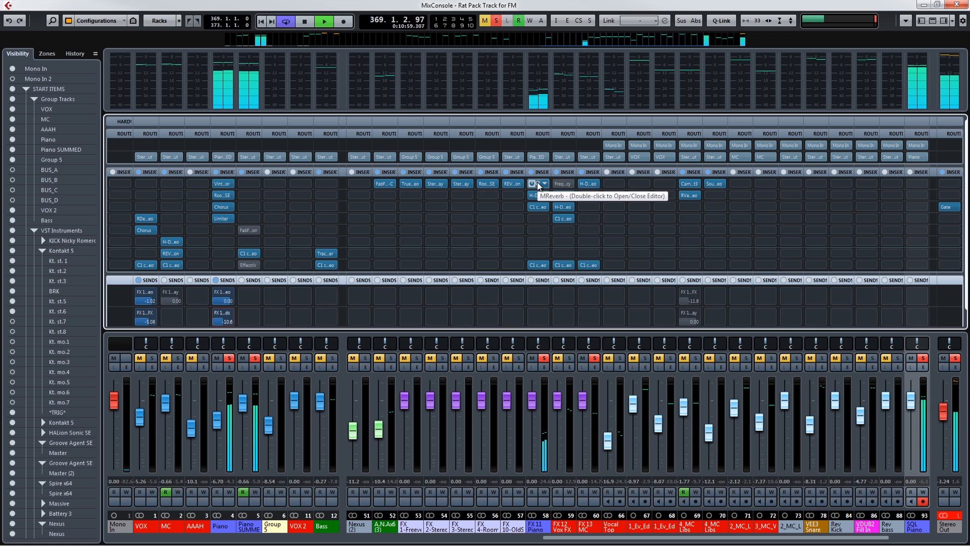
pyautogui.click(230, 156)
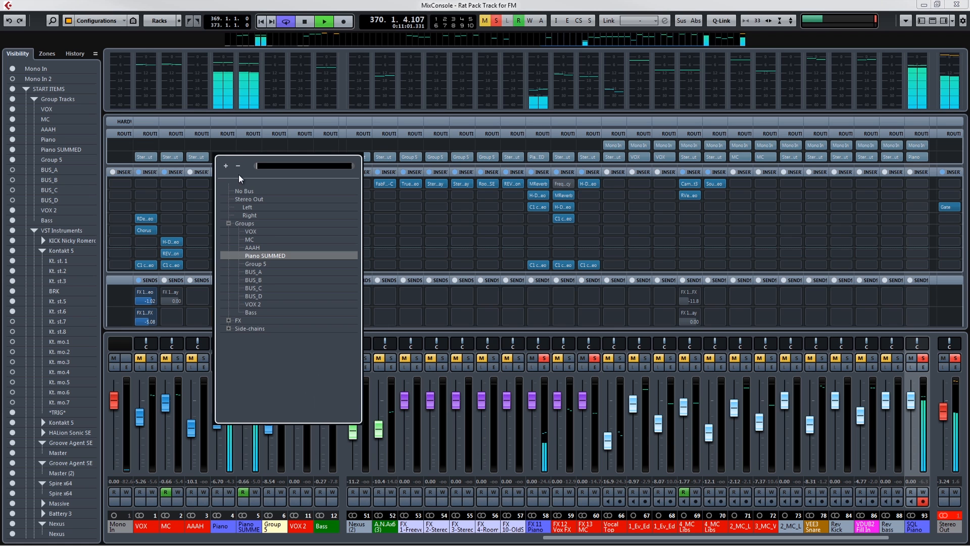
pyautogui.click(244, 189)
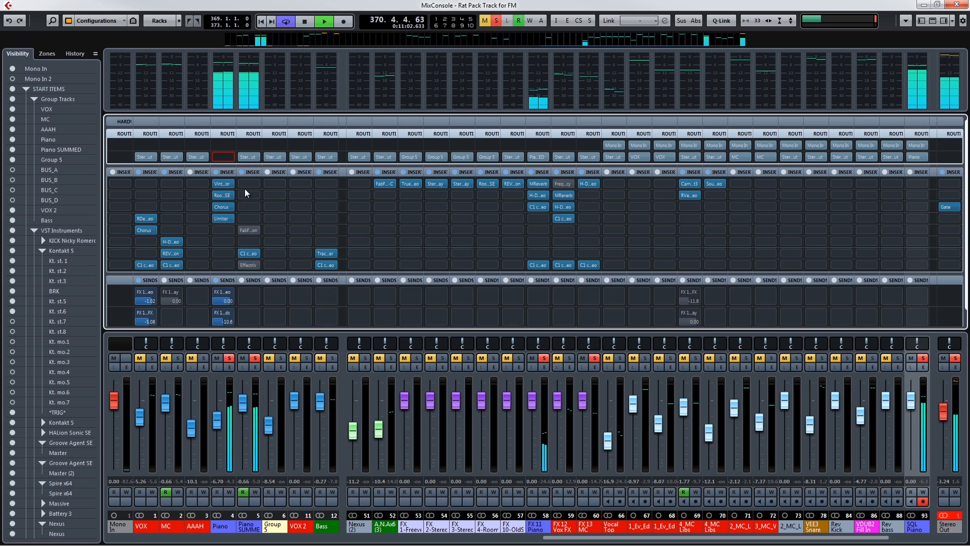
# View the insert 3 C1 compressor on FX 11 Piano Sends and set the Piano group's two send levels to -8.53 and -9.75.
pyautogui.click(545, 184)
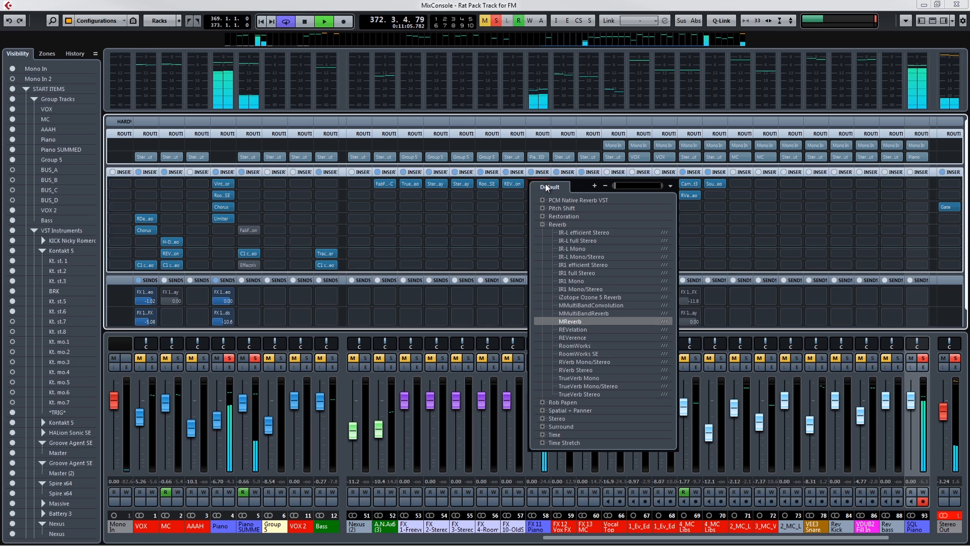
pyautogui.click(692, 14)
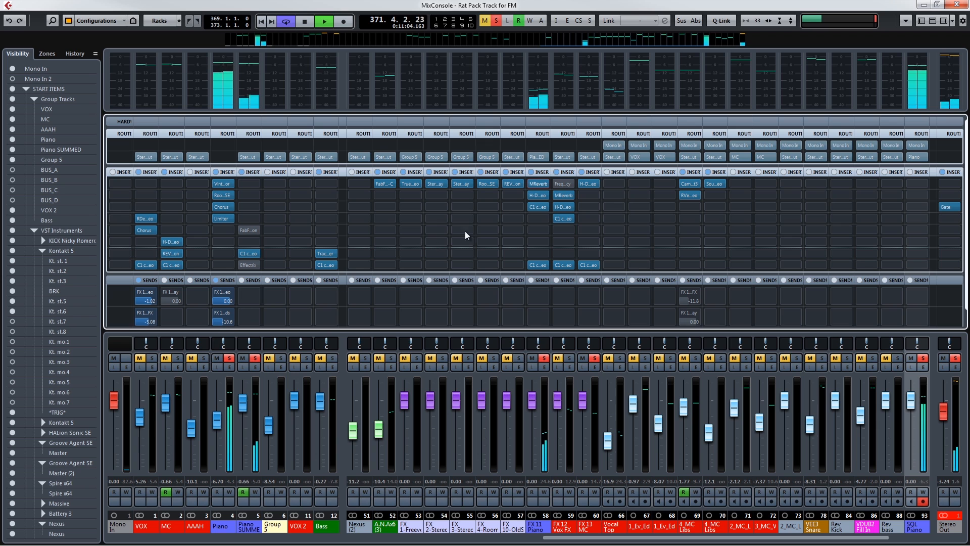
pyautogui.click(538, 207)
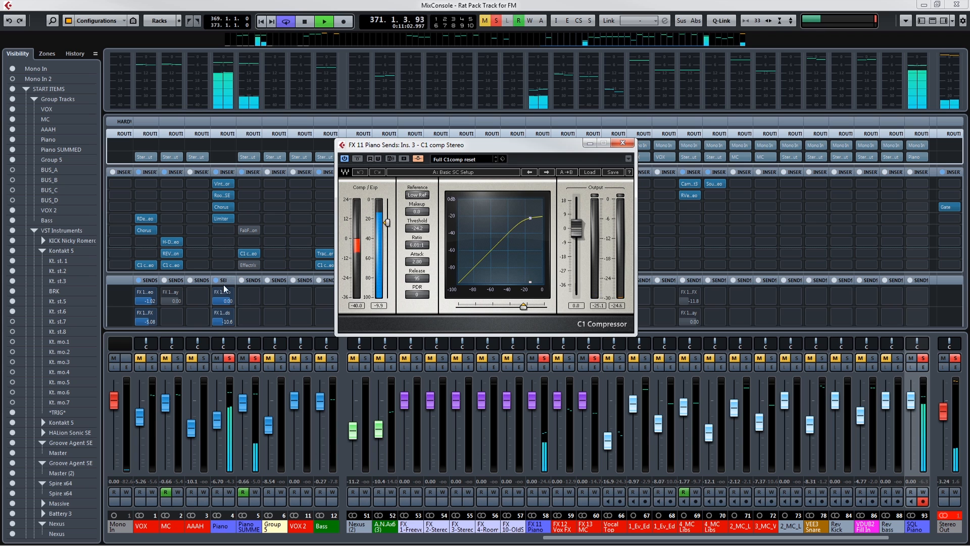
pyautogui.moveTo(218, 323); pyautogui.dragTo(219, 299)
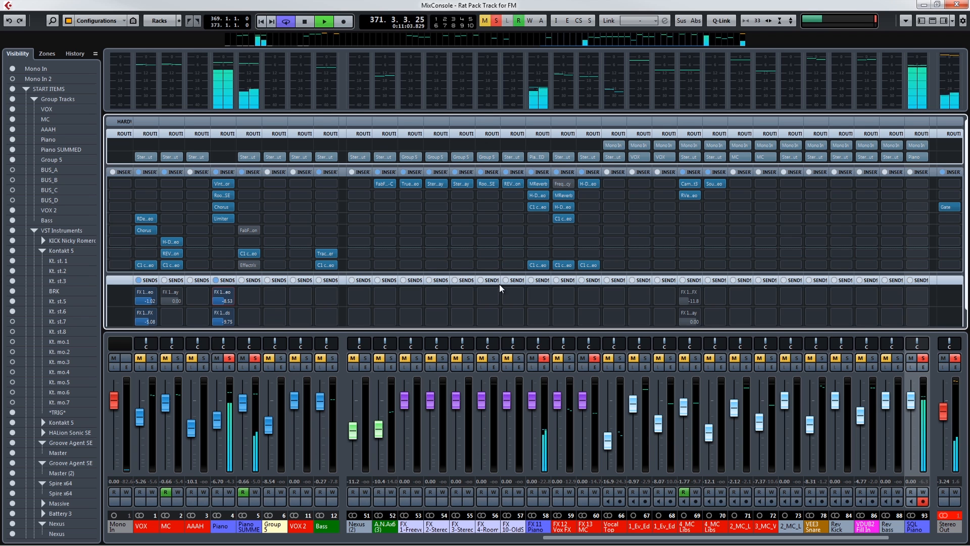
# Lower the threshold of the insert 3 C1 compressor on FX 11 Piano Sends and route the Piano group to Stereo Out.
pyautogui.click(538, 206)
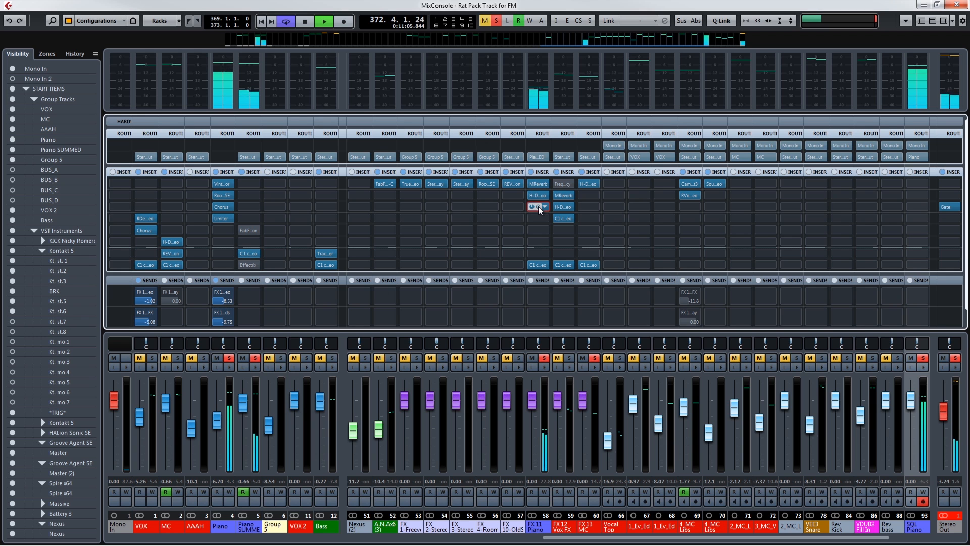
pyautogui.click(538, 206)
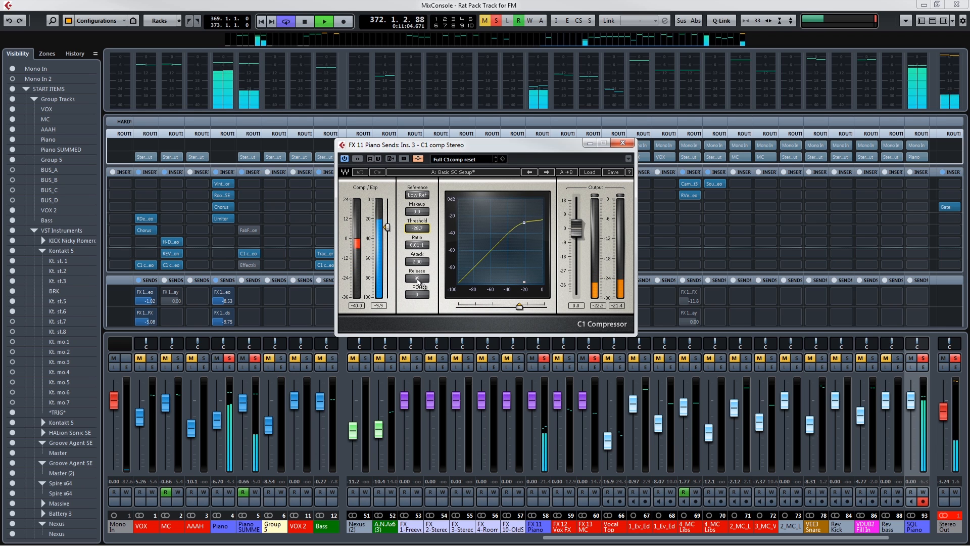
pyautogui.click(227, 156)
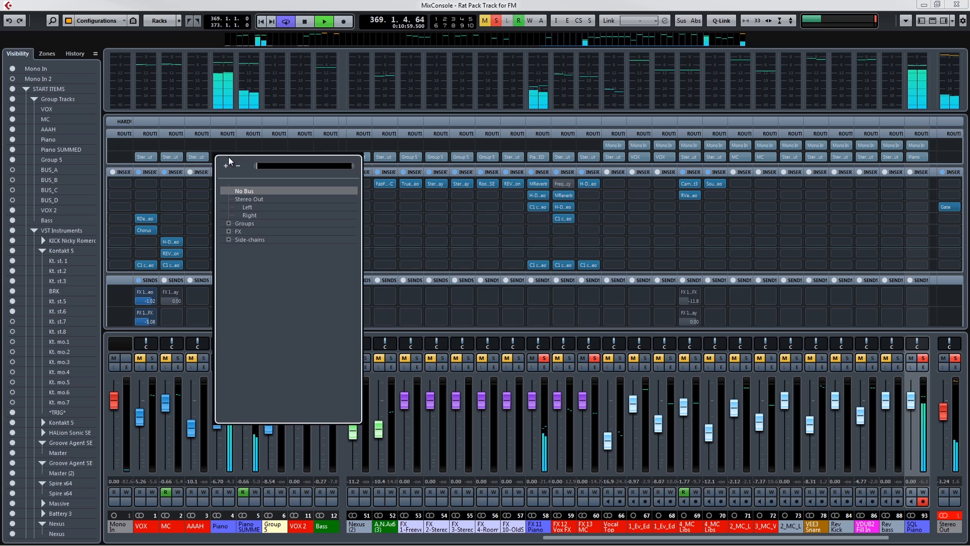
pyautogui.click(235, 198)
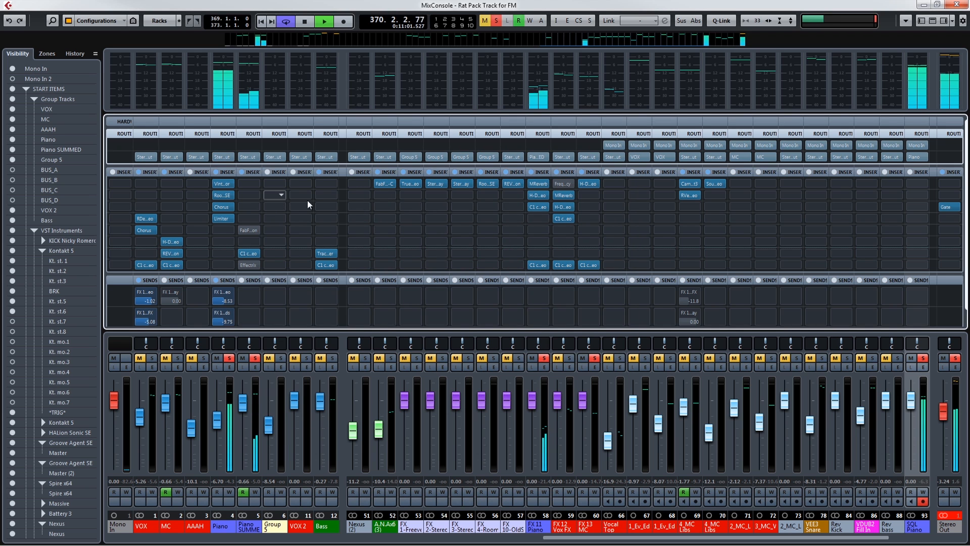
# Examine the insert 8 C1 compressor on FX 11 Piano Sends, and return to the project arrangement with the plug-in windows closed.
pyautogui.click(538, 265)
pyautogui.click(538, 265)
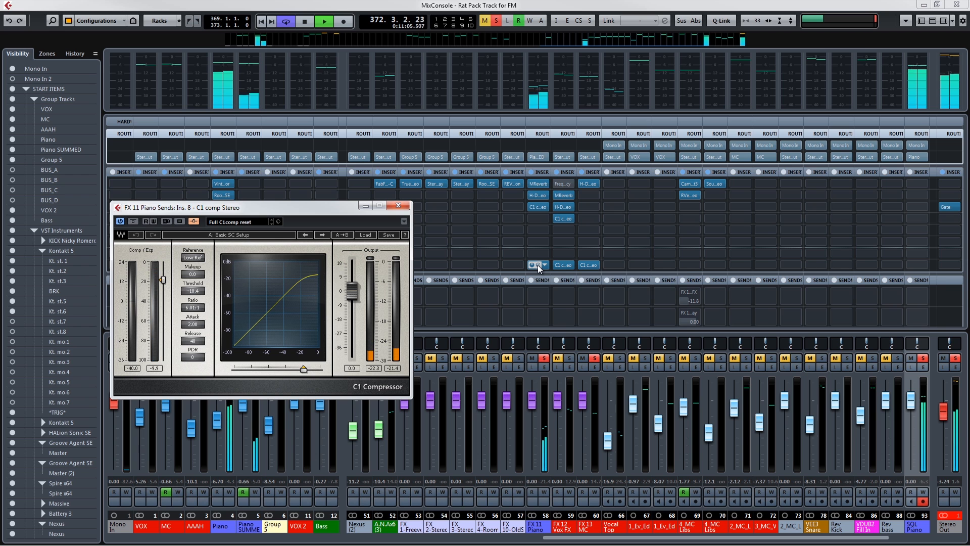
pyautogui.click(937, 4)
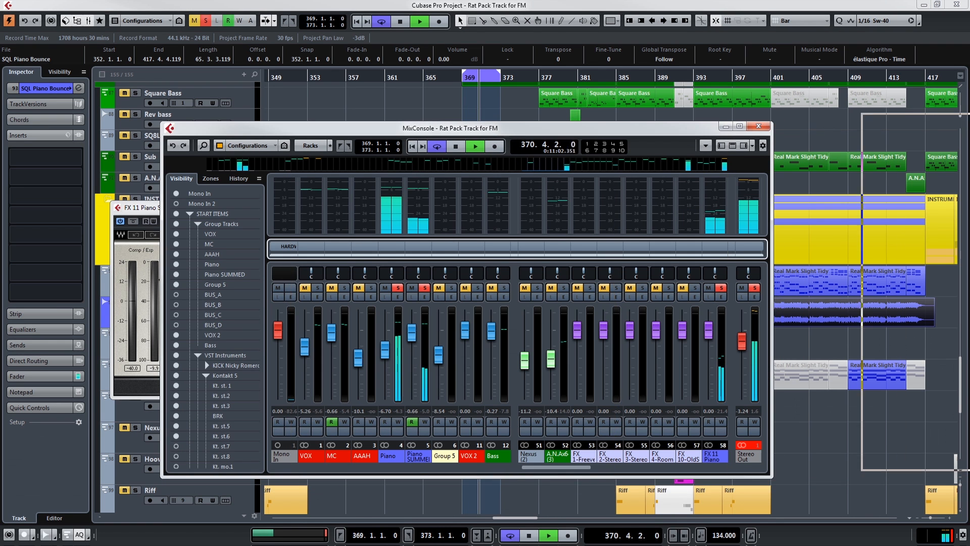
pyautogui.click(898, 336)
pyautogui.click(622, 143)
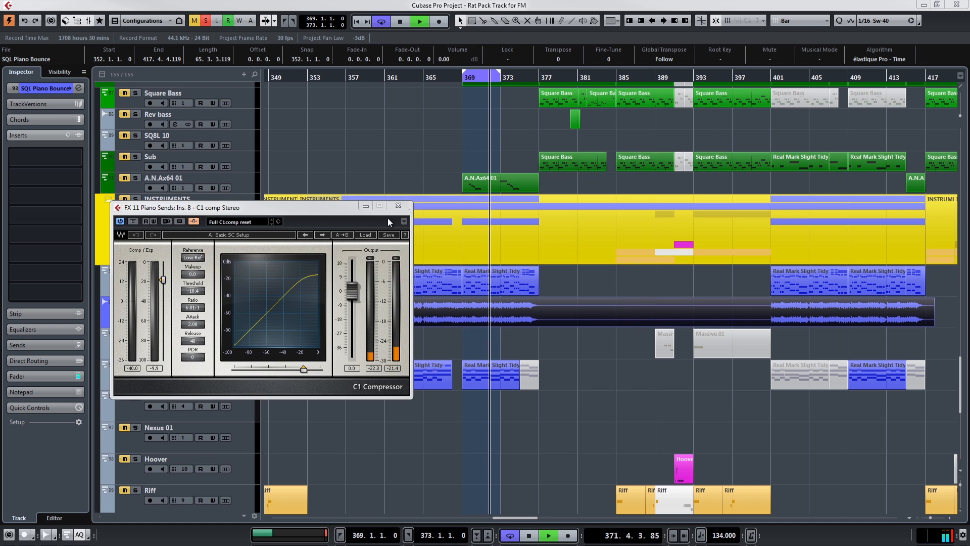
pyautogui.click(398, 205)
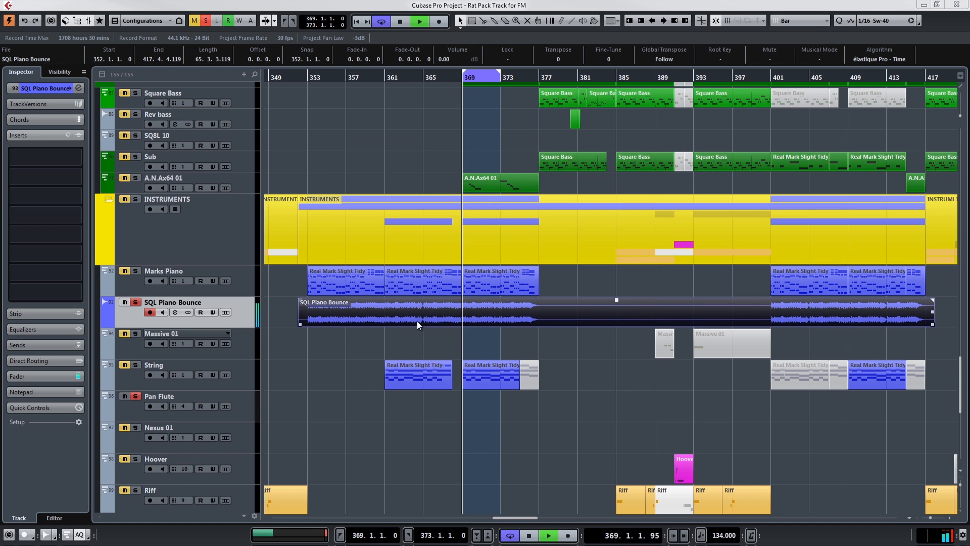
# Solo the *Trig* track in the DRUMS folder.
pyautogui.scroll(4, 381, 306)
pyautogui.scroll(8, 381, 306)
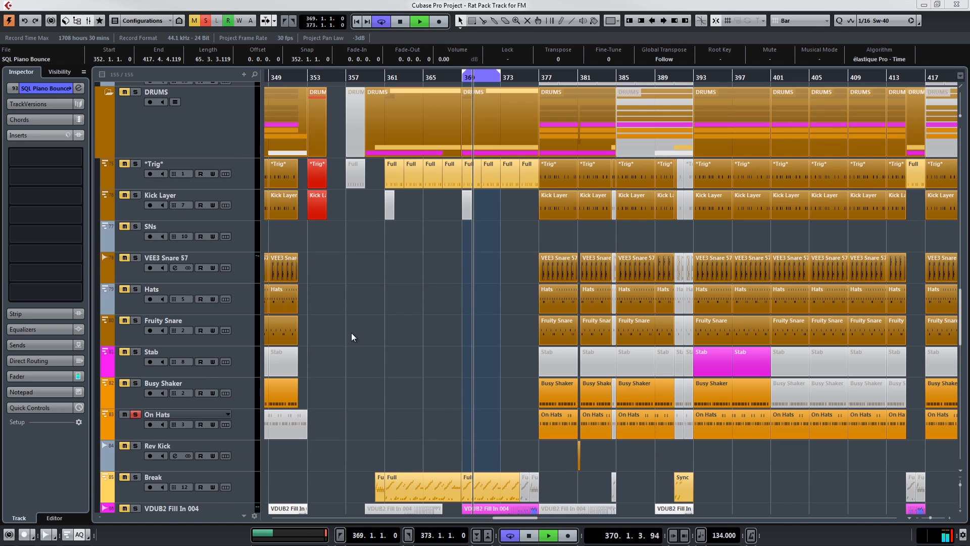
pyautogui.click(136, 164)
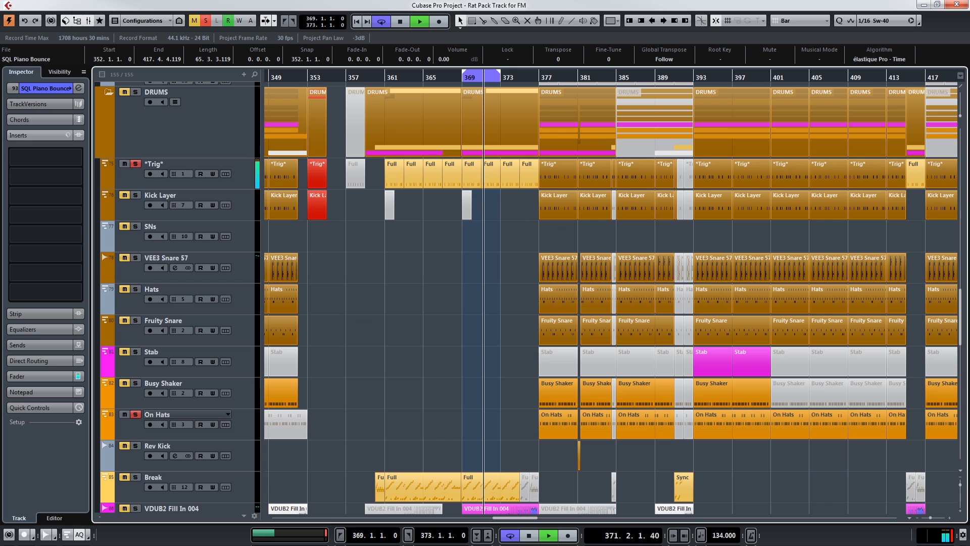
# View the insert 8 C1 compressor on FX 11 Piano Sends in the full-screen mixer and close its editor.
pyautogui.press('F3')
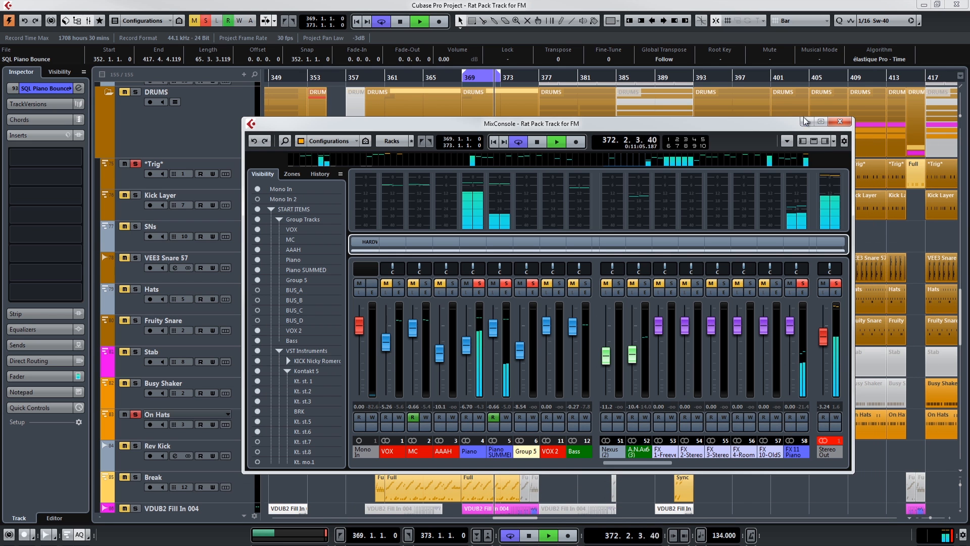
pyautogui.doubleClick(820, 120)
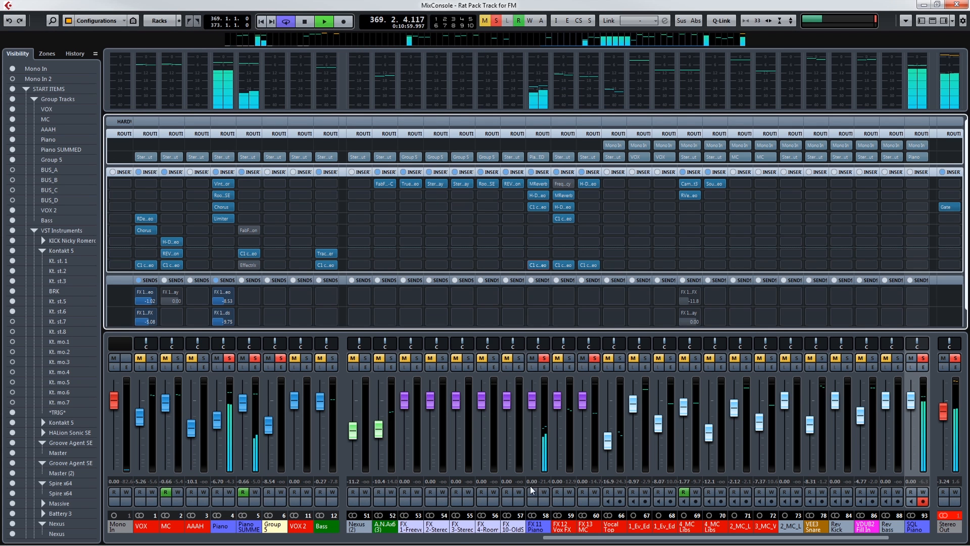
pyautogui.doubleClick(537, 266)
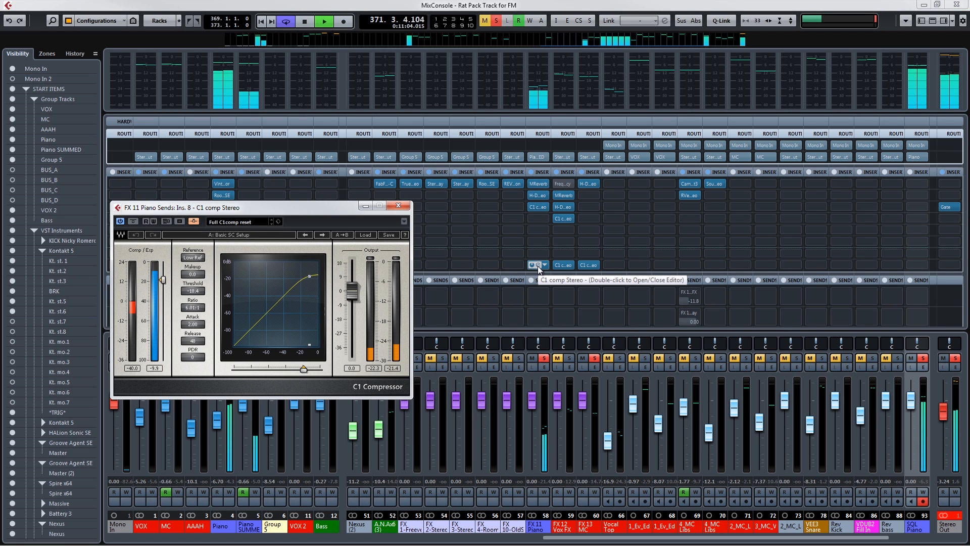
pyautogui.click(399, 207)
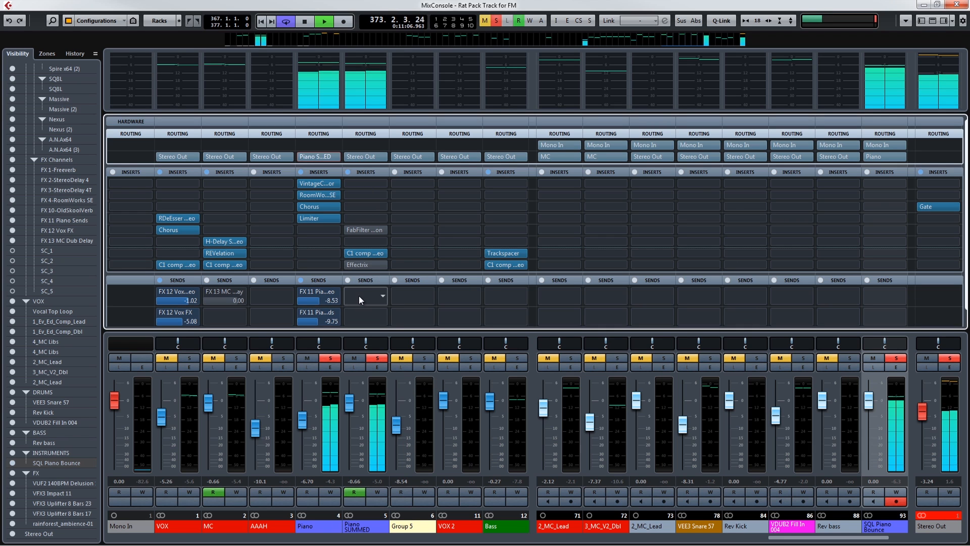
# View the Effectrix plug-in on insert 8 of Piano SUMMED, and return to the project arrangement.
pyautogui.click(360, 265)
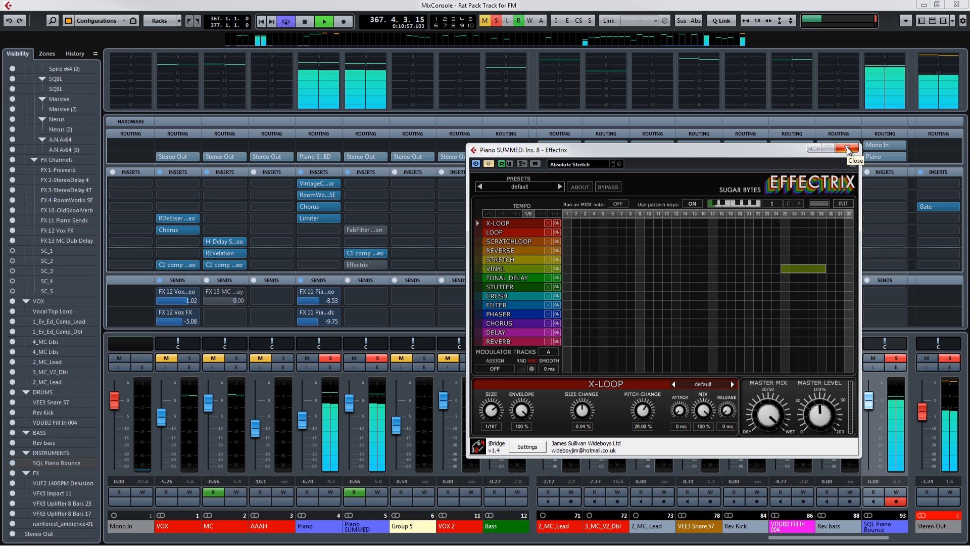
pyautogui.click(847, 148)
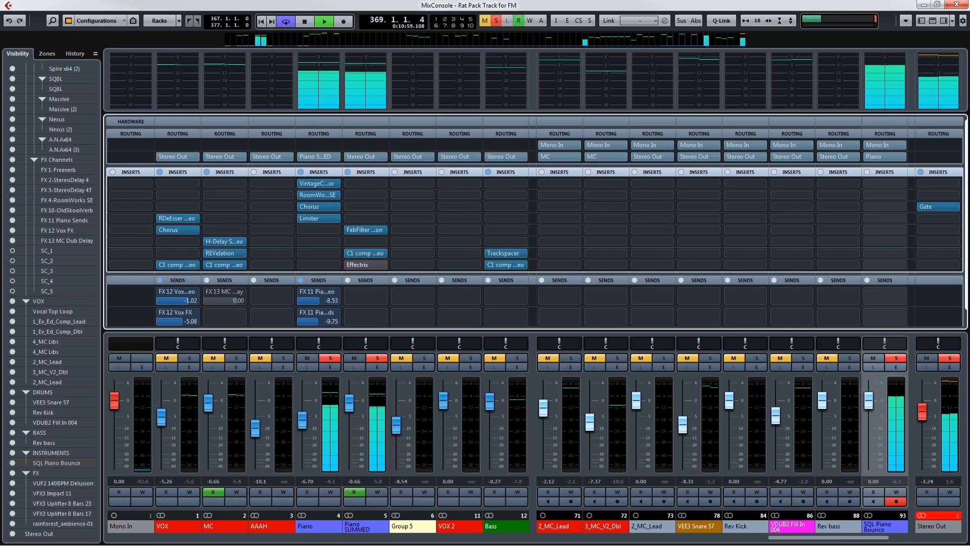
pyautogui.click(957, 4)
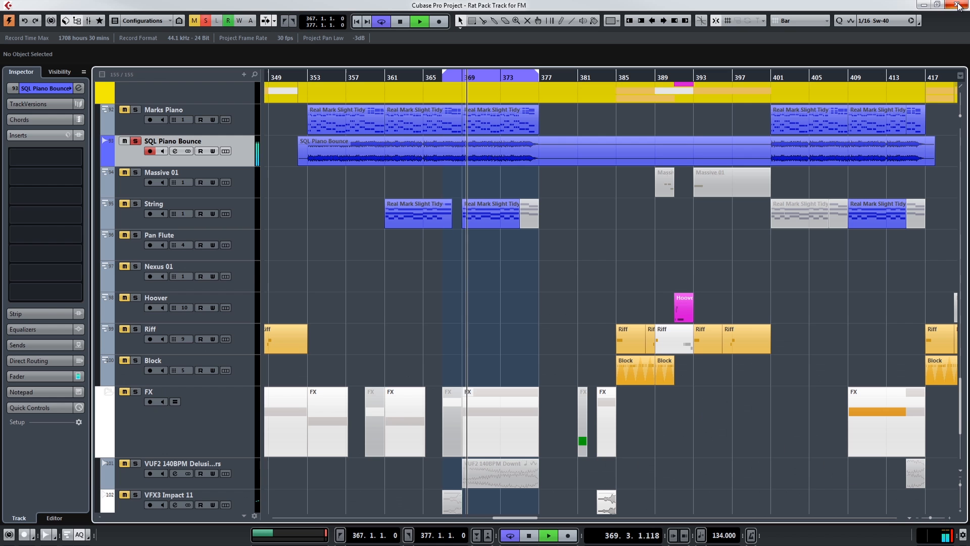
# Shorten the cycle range to bars 367 to 371 and solo the Break track in the DRUMS folder.
pyautogui.keyDown('alt'); pyautogui.click(483, 80); pyautogui.keyUp('alt')
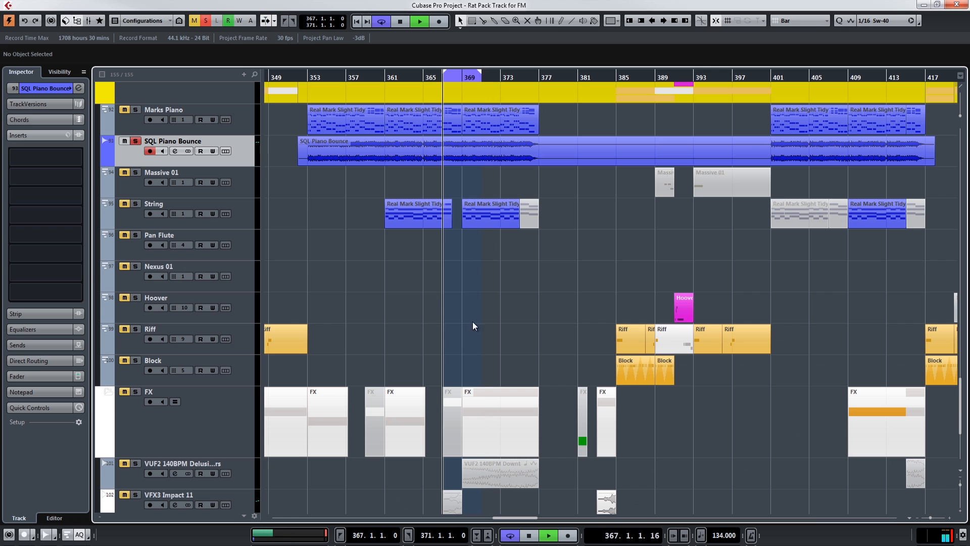
pyautogui.scroll(1, 497, 346)
pyautogui.scroll(-1, 497, 345)
pyautogui.scroll(-1, 496, 343)
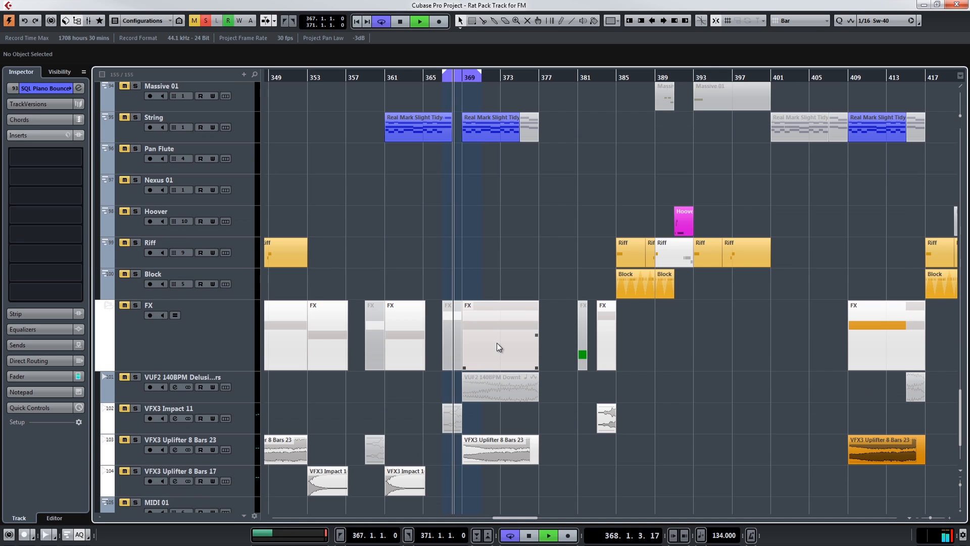
pyautogui.scroll(3, 507, 288)
pyautogui.scroll(4, 508, 290)
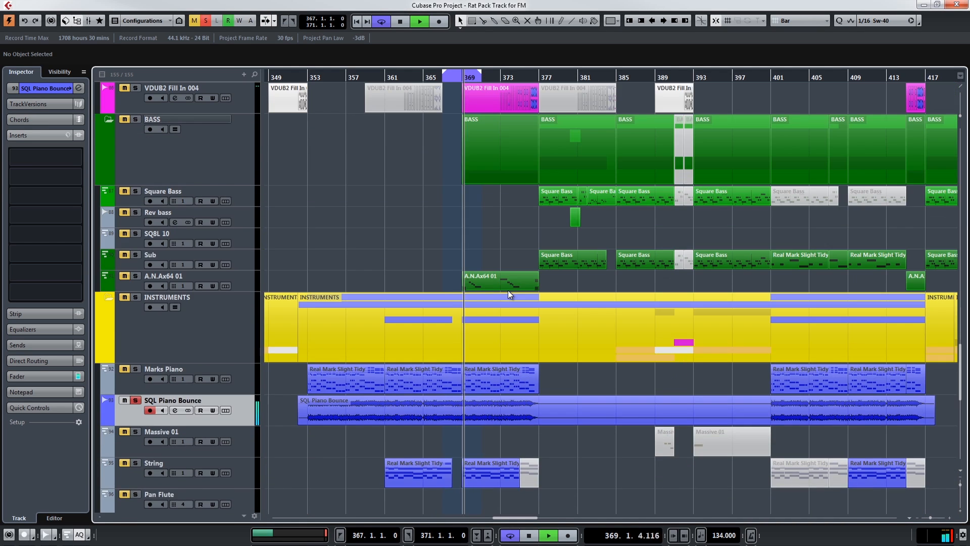
pyautogui.click(125, 230)
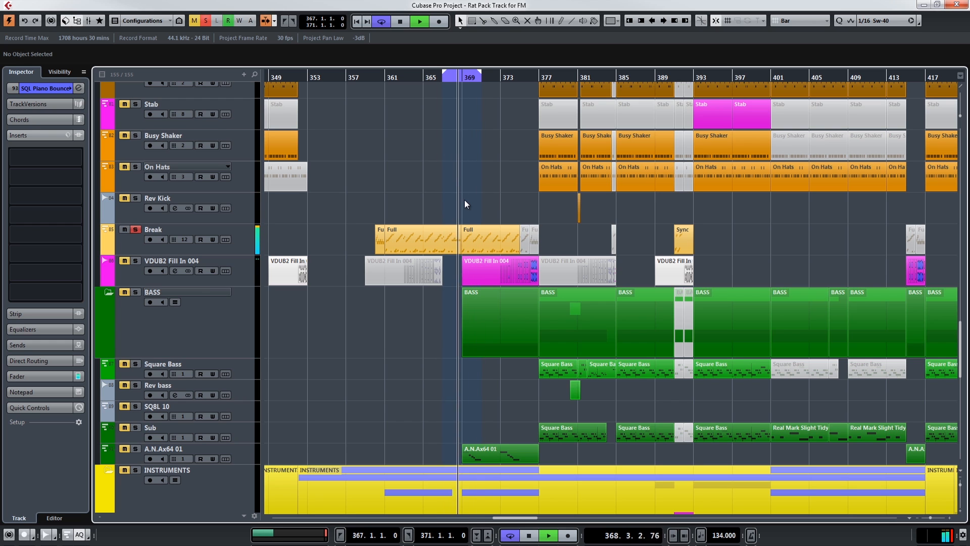
# Review the arrangement from the Break track down to SQL Piano Bounce during playback, and stop the transport.
pyautogui.scroll(-2, 431, 380)
pyautogui.scroll(-2, 431, 380)
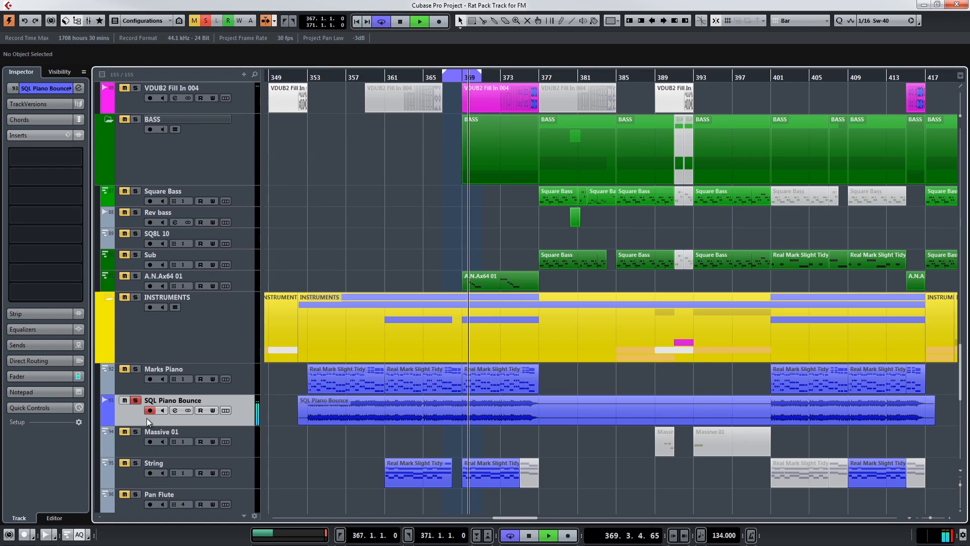
pyautogui.scroll(4, 374, 377)
pyautogui.scroll(4, 374, 379)
pyautogui.scroll(-4, 374, 380)
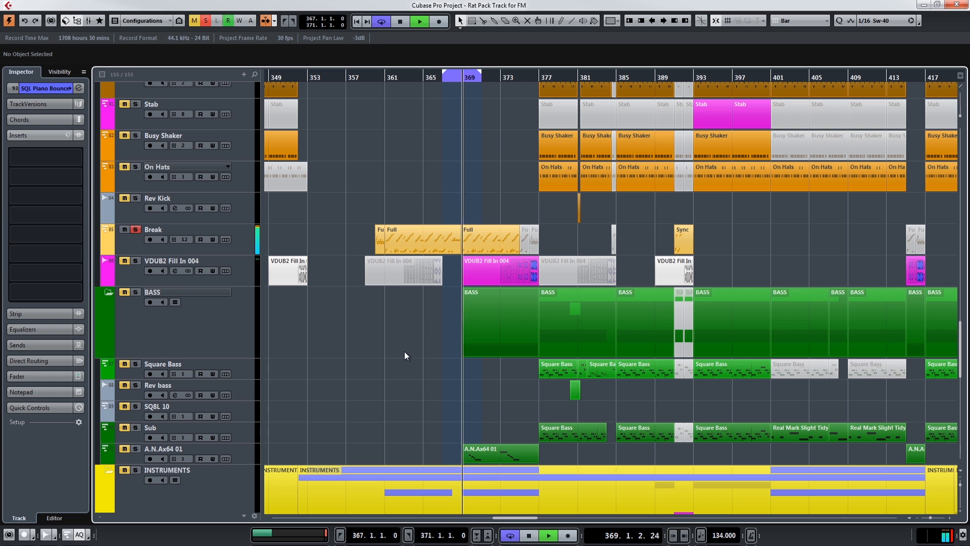
pyautogui.press('space')
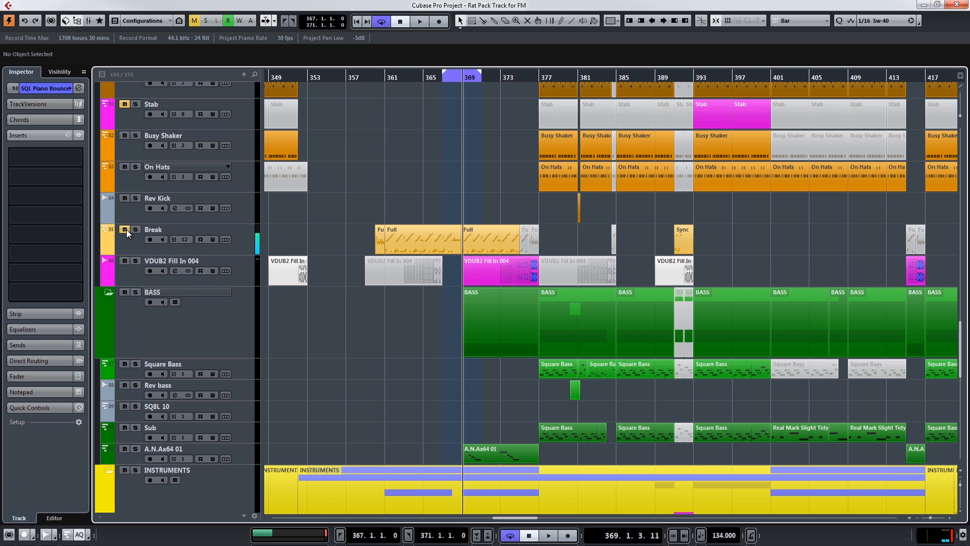